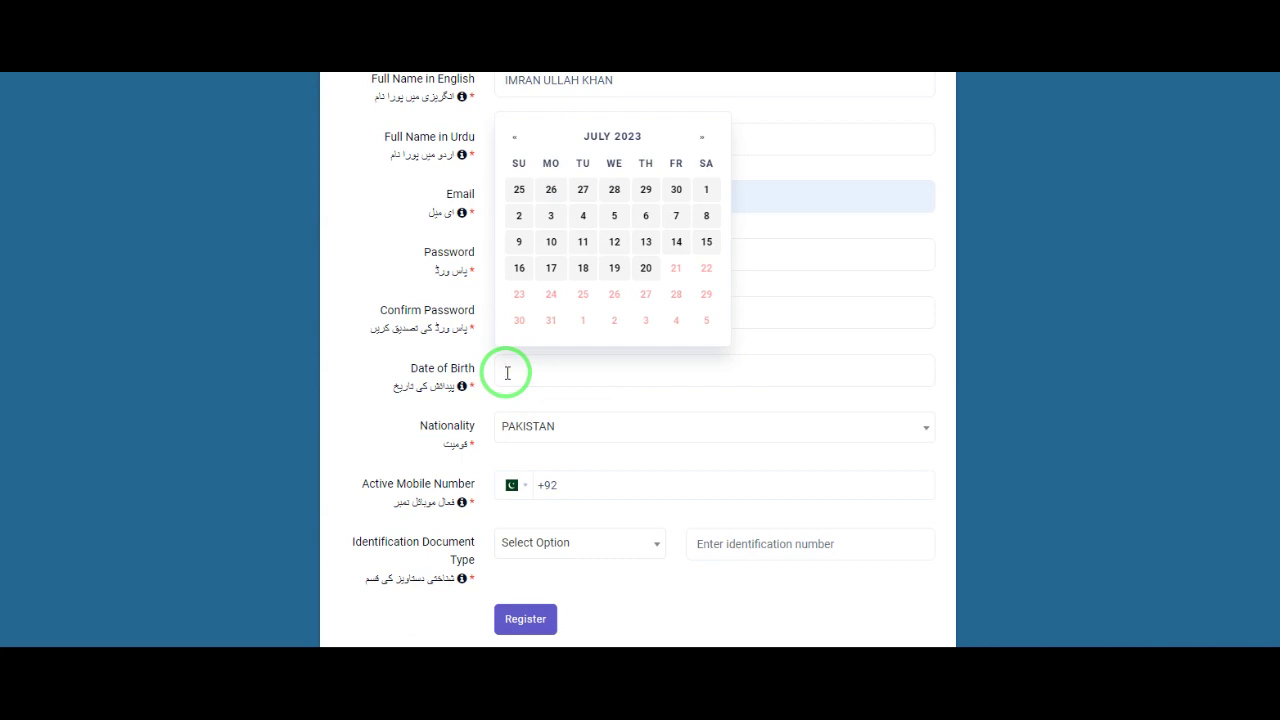
pyautogui.write('1/')
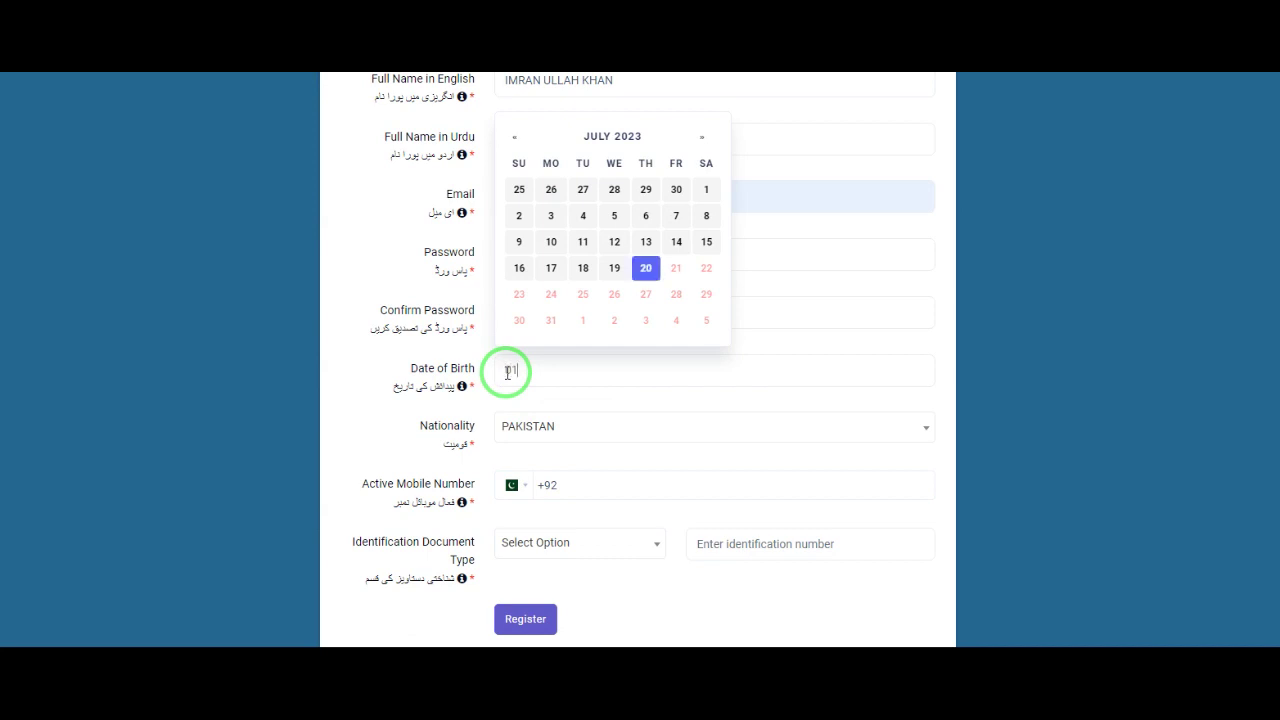
pyautogui.write('05/1993')
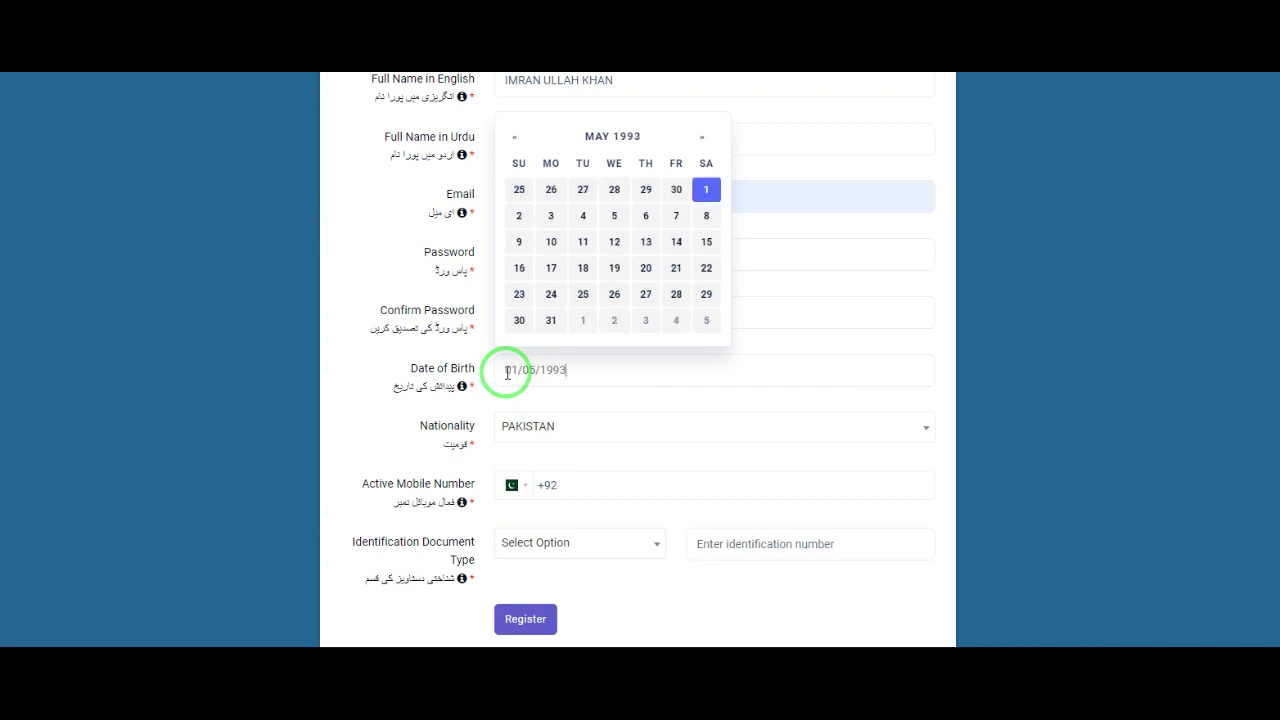
pyautogui.click(706, 189)
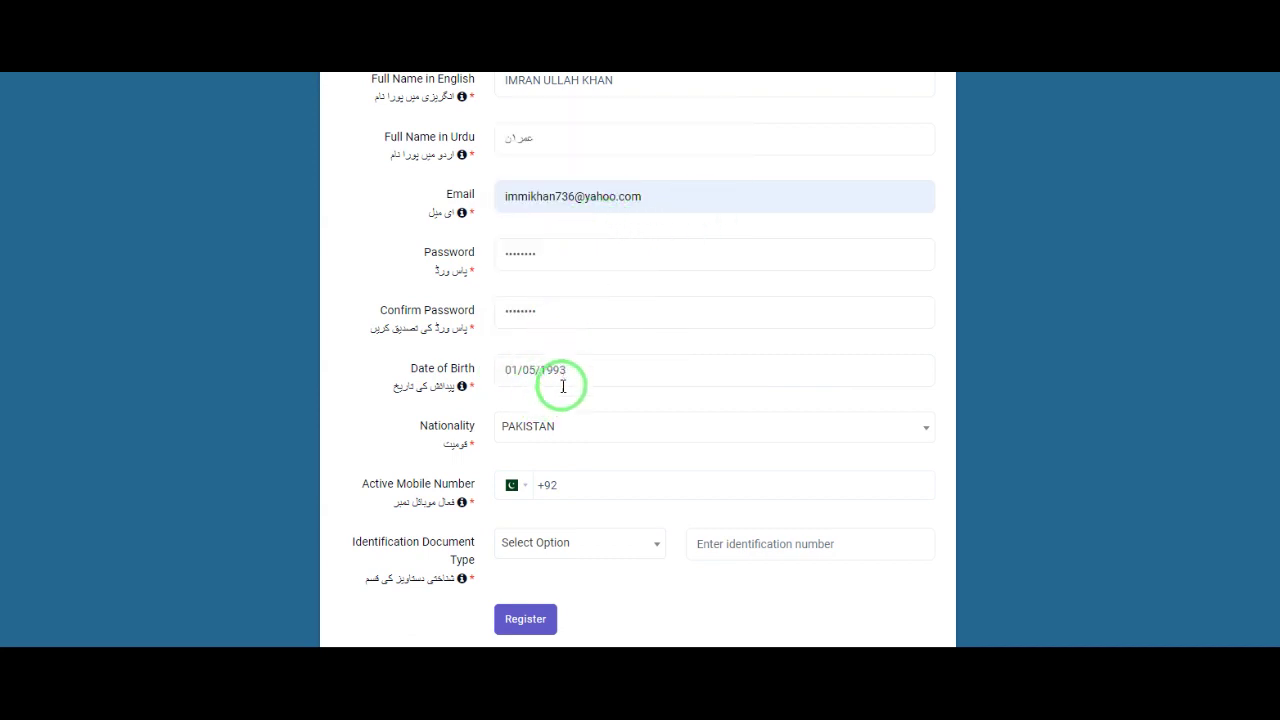
pyautogui.click(570, 425)
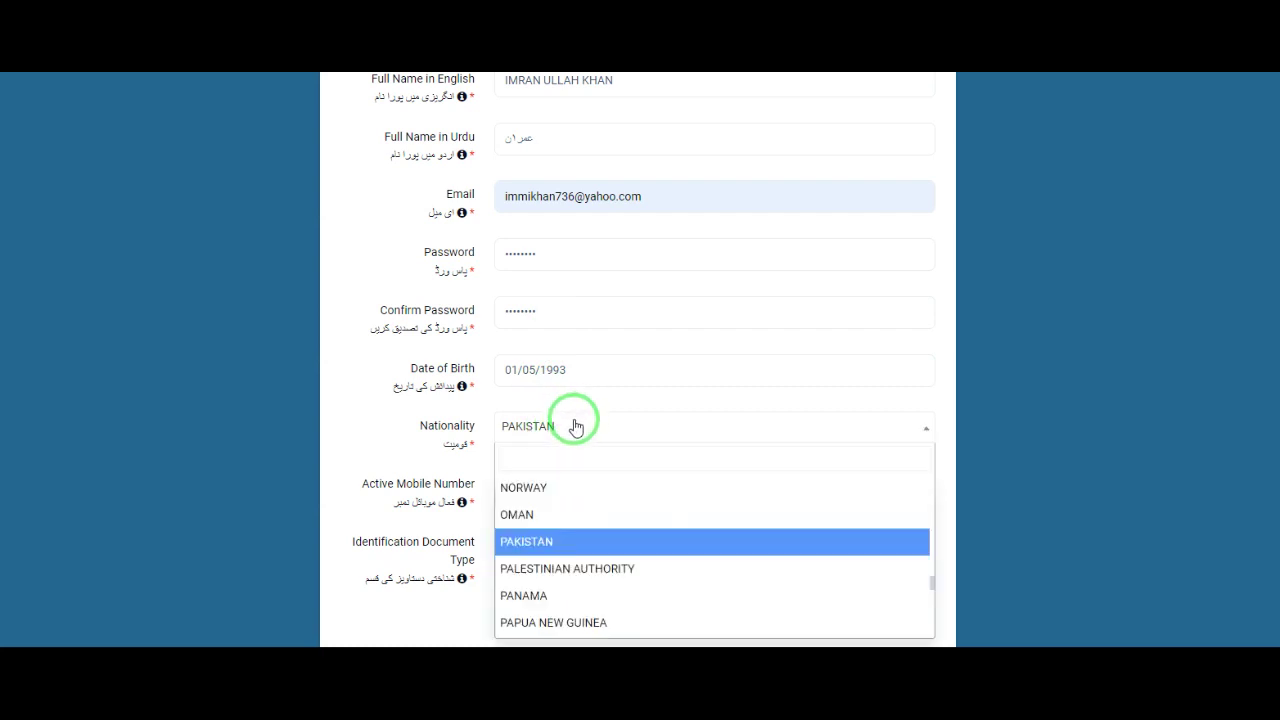
pyautogui.click(568, 542)
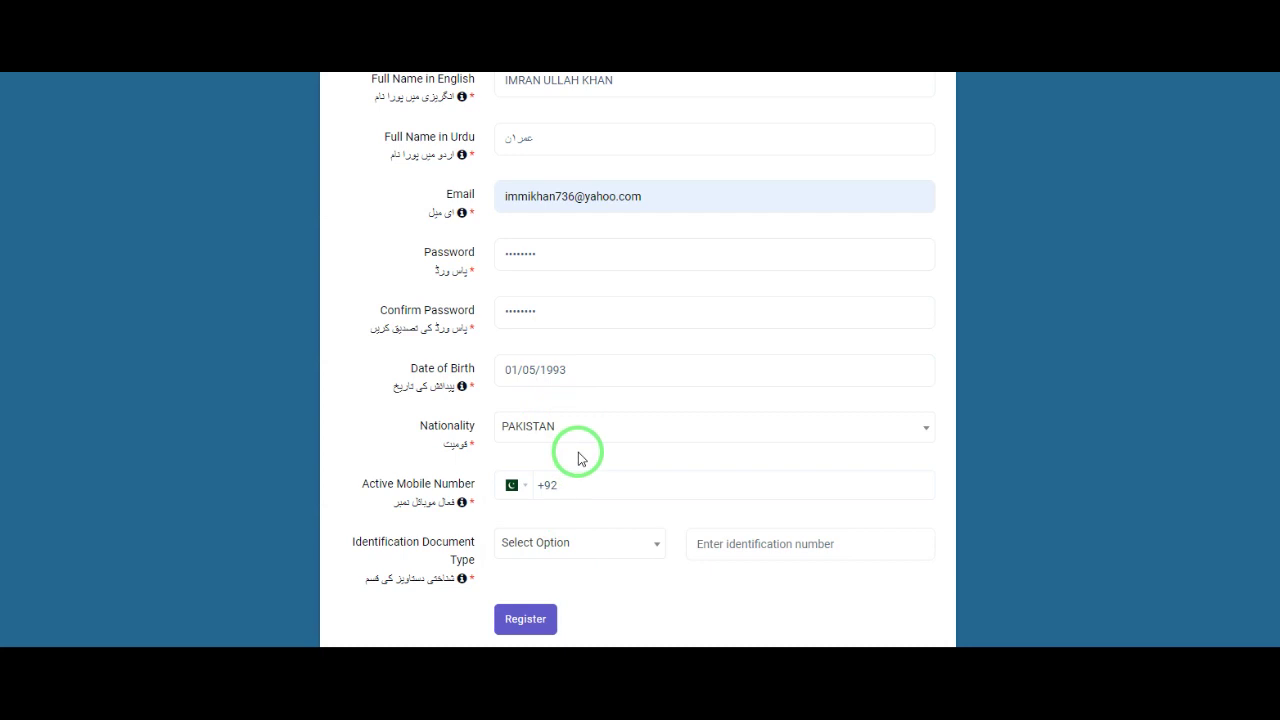
pyautogui.click(619, 490)
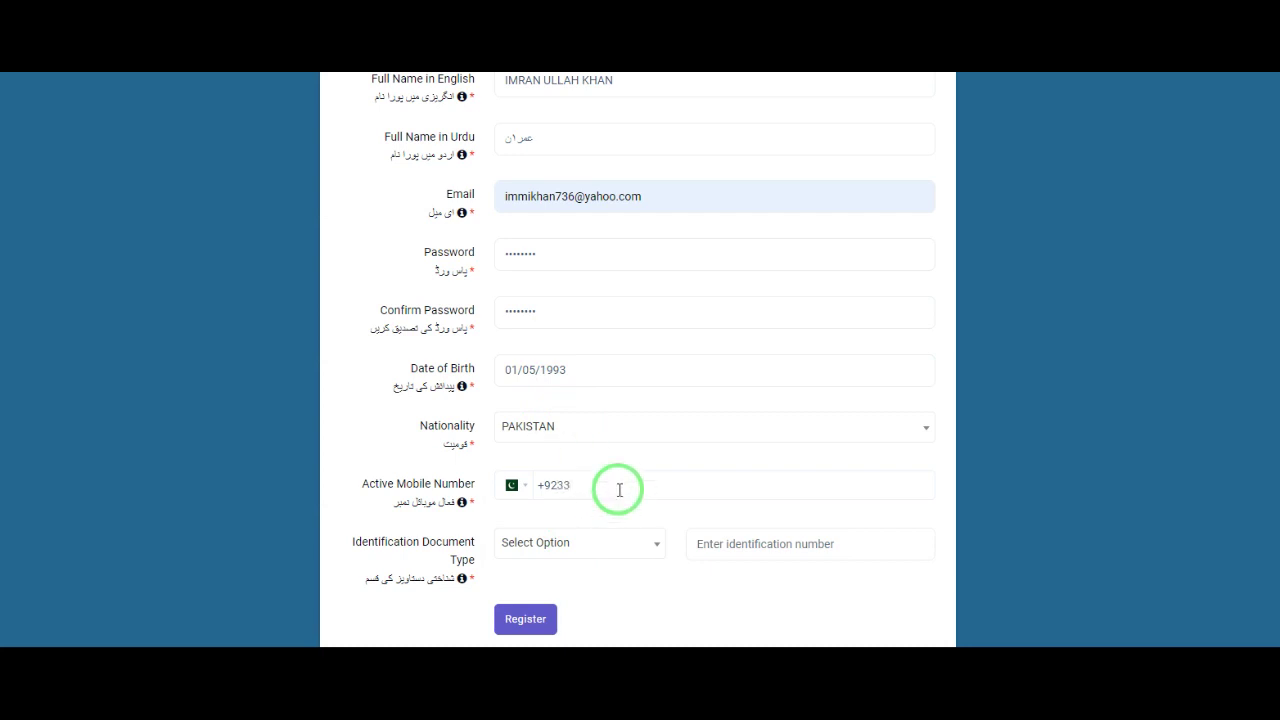
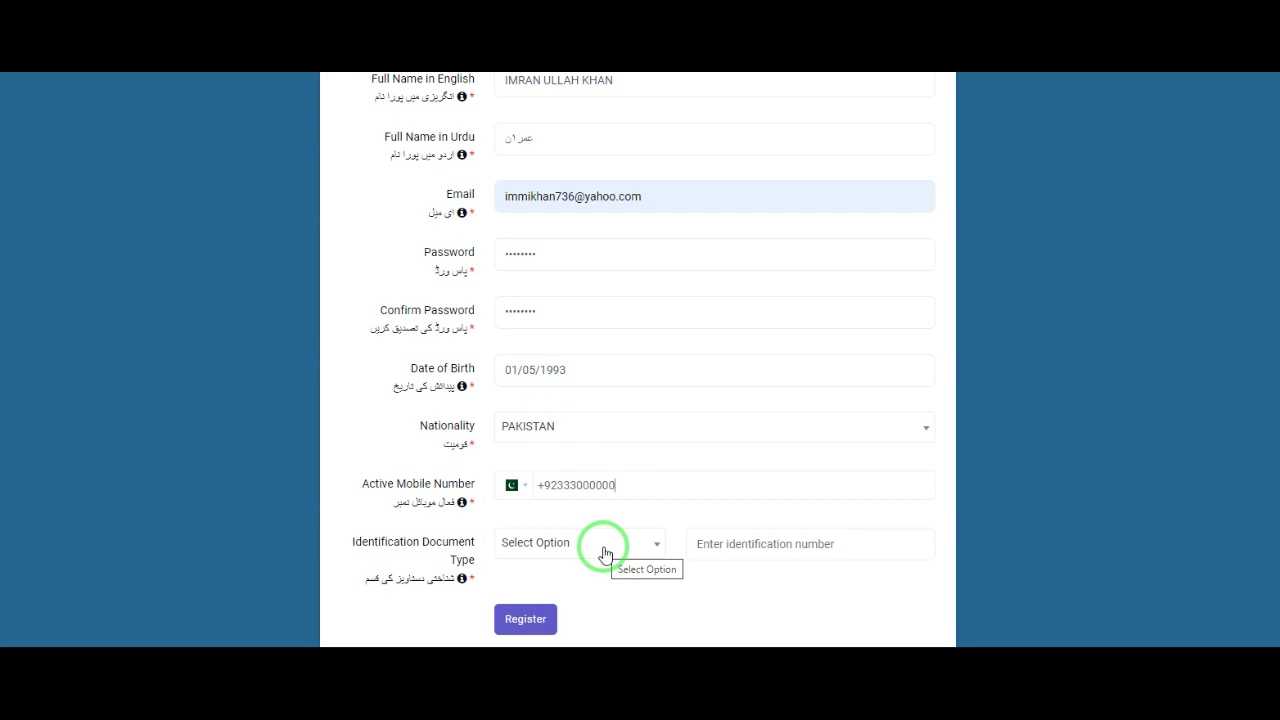
# Step: Switch the identification document type from PoR Card to CNIC/NICOP and type the CNIC number
pyautogui.click(605, 553)
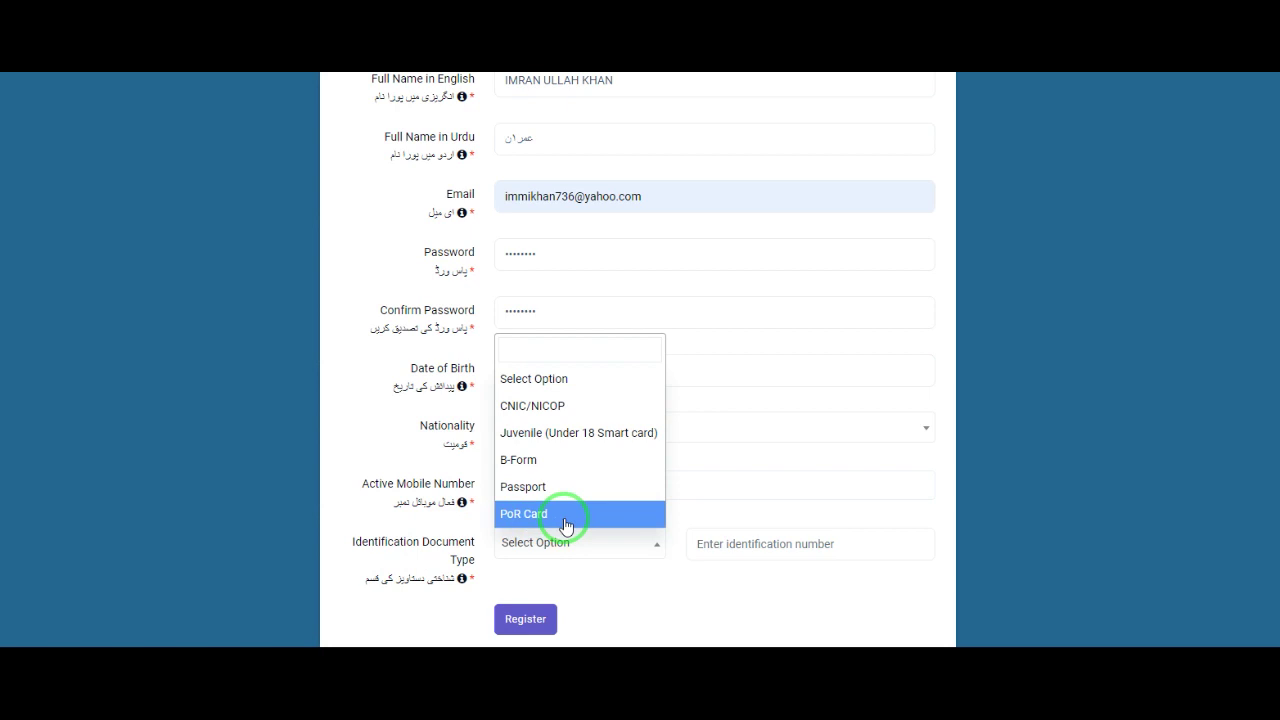
pyautogui.click(565, 523)
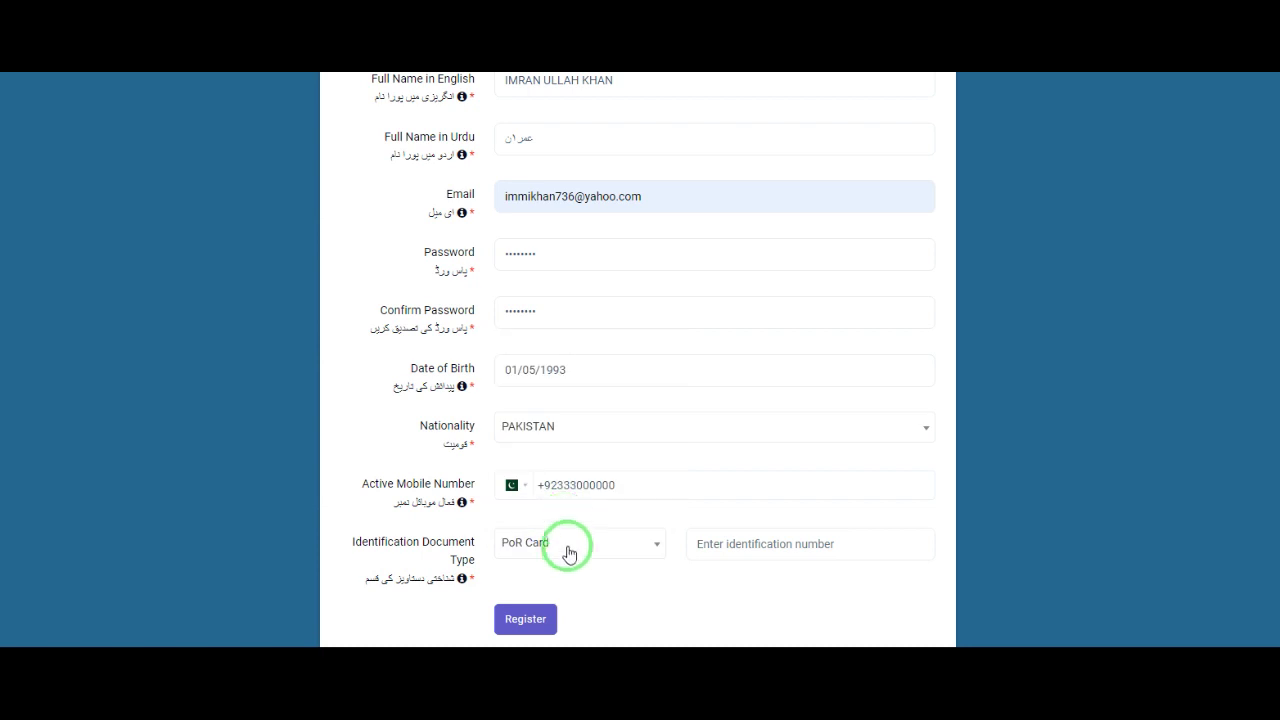
pyautogui.click(574, 548)
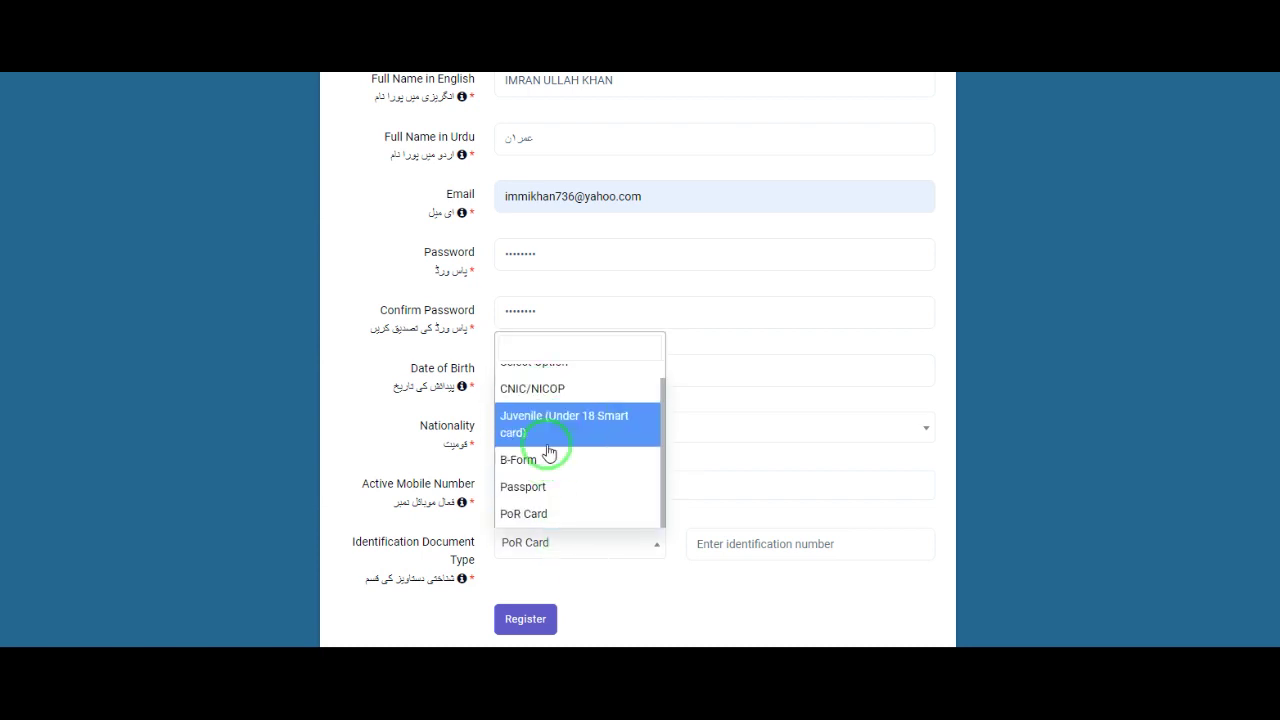
pyautogui.click(540, 389)
pyautogui.scroll(-1, 580, 562)
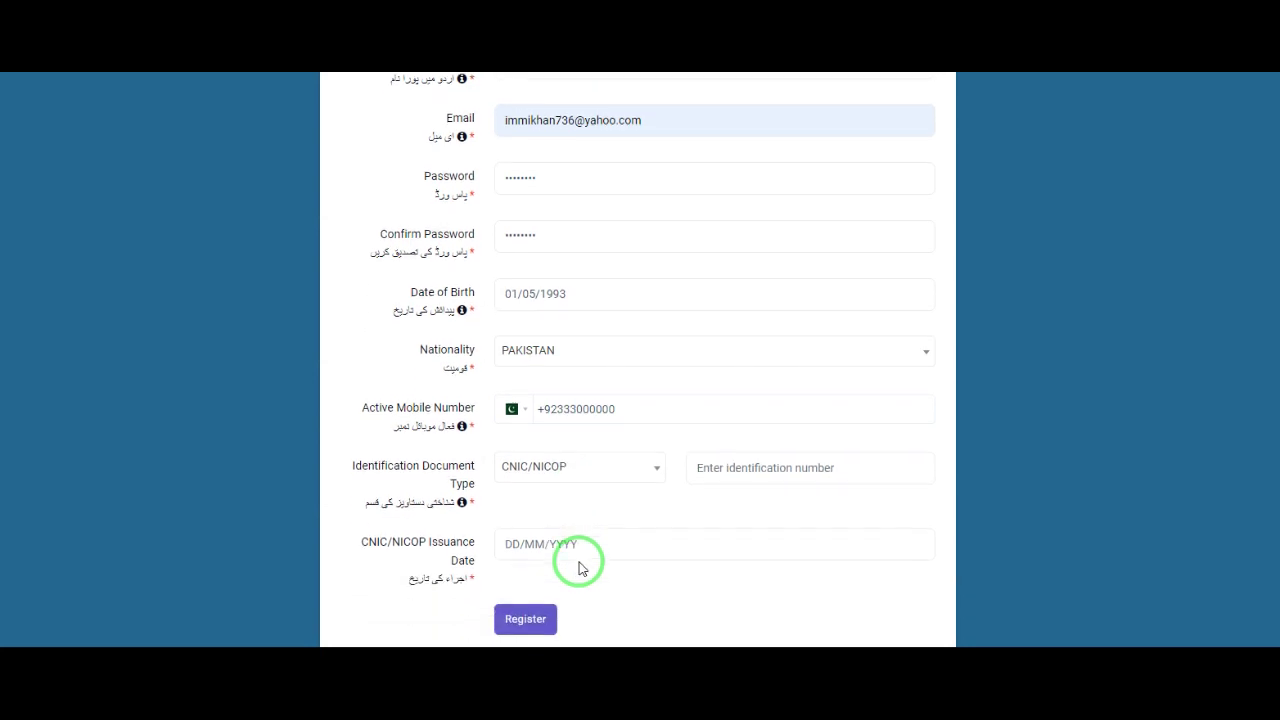
pyautogui.click(697, 471)
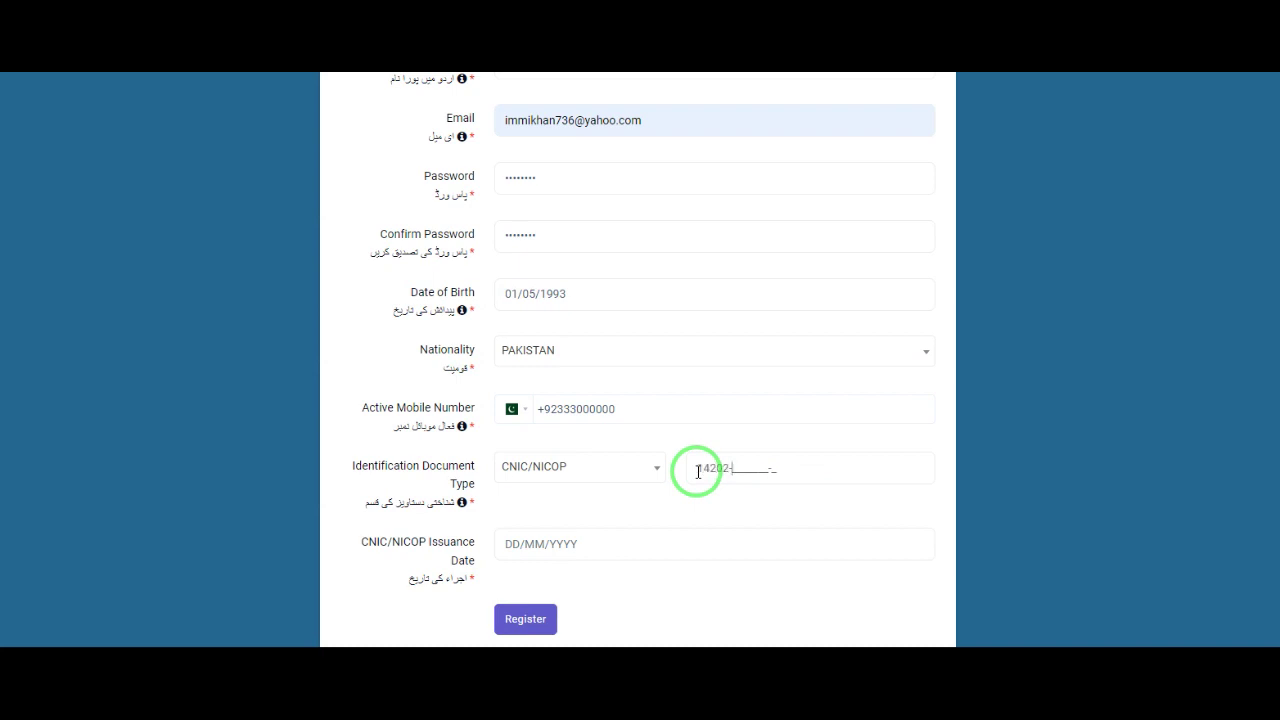
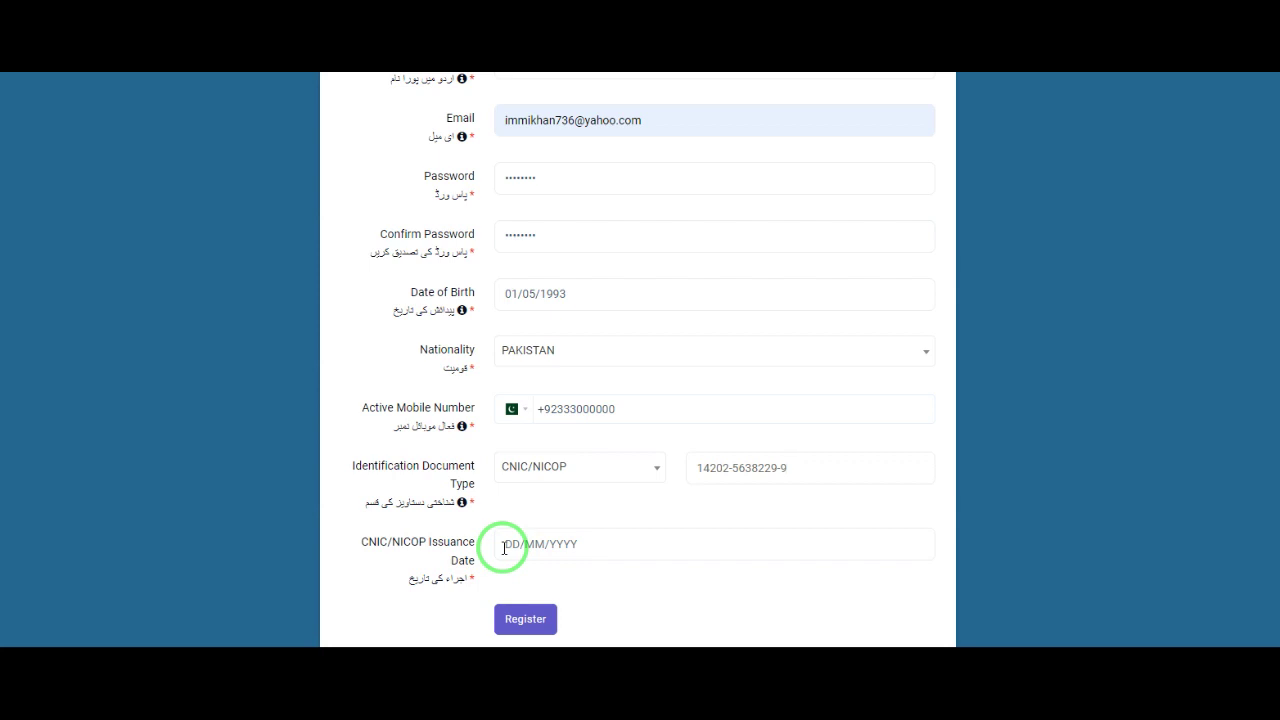
# Step: Enter 01/05/2022 as the CNIC/NICOP issuance date, fixing the mistyped digit and slashes
pyautogui.click(505, 547)
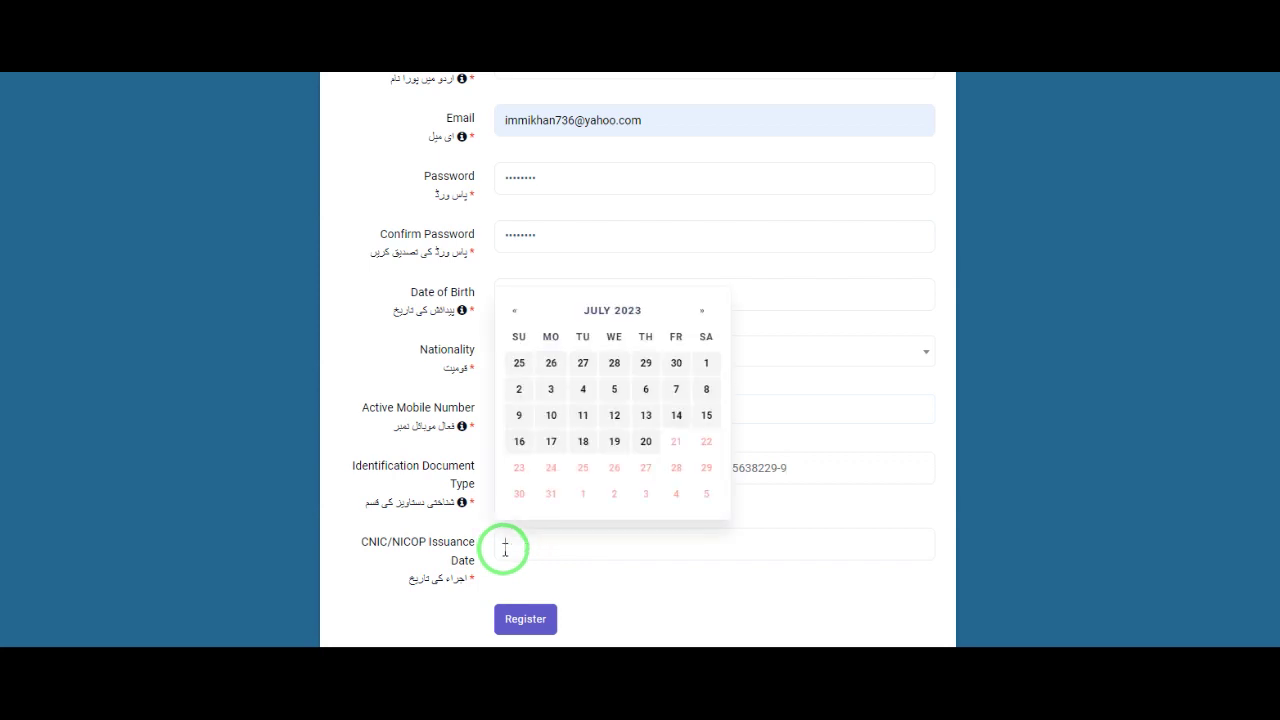
pyautogui.write('0102')
pyautogui.press('BackSpace')
pyautogui.write('52022')
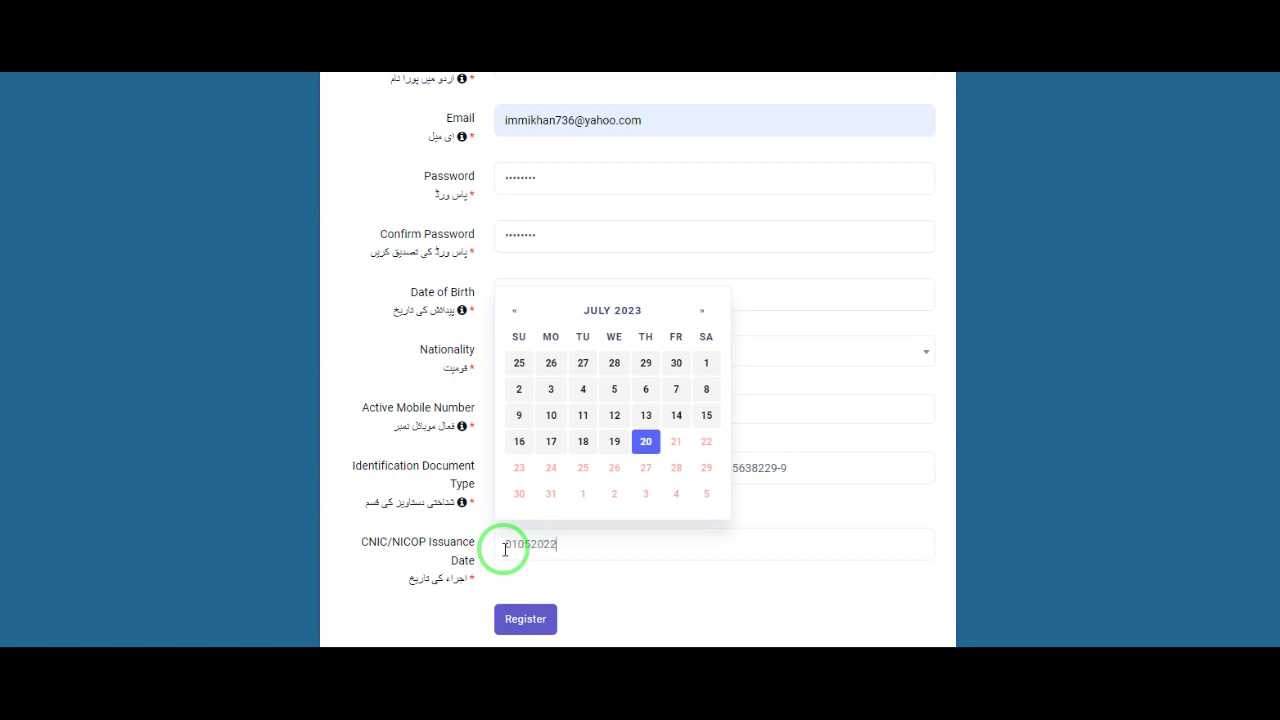
pyautogui.click(519, 549)
pyautogui.write('/')
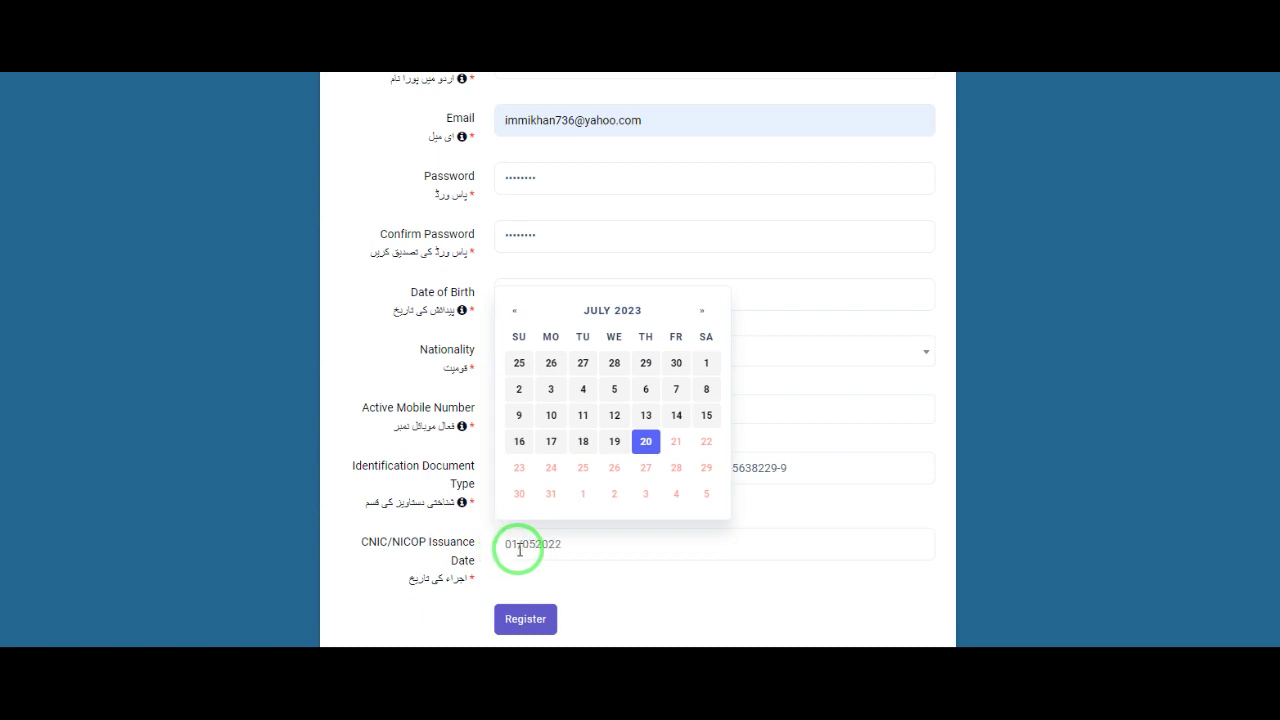
pyautogui.press('Right')
pyautogui.press('Right')
pyautogui.write('/')
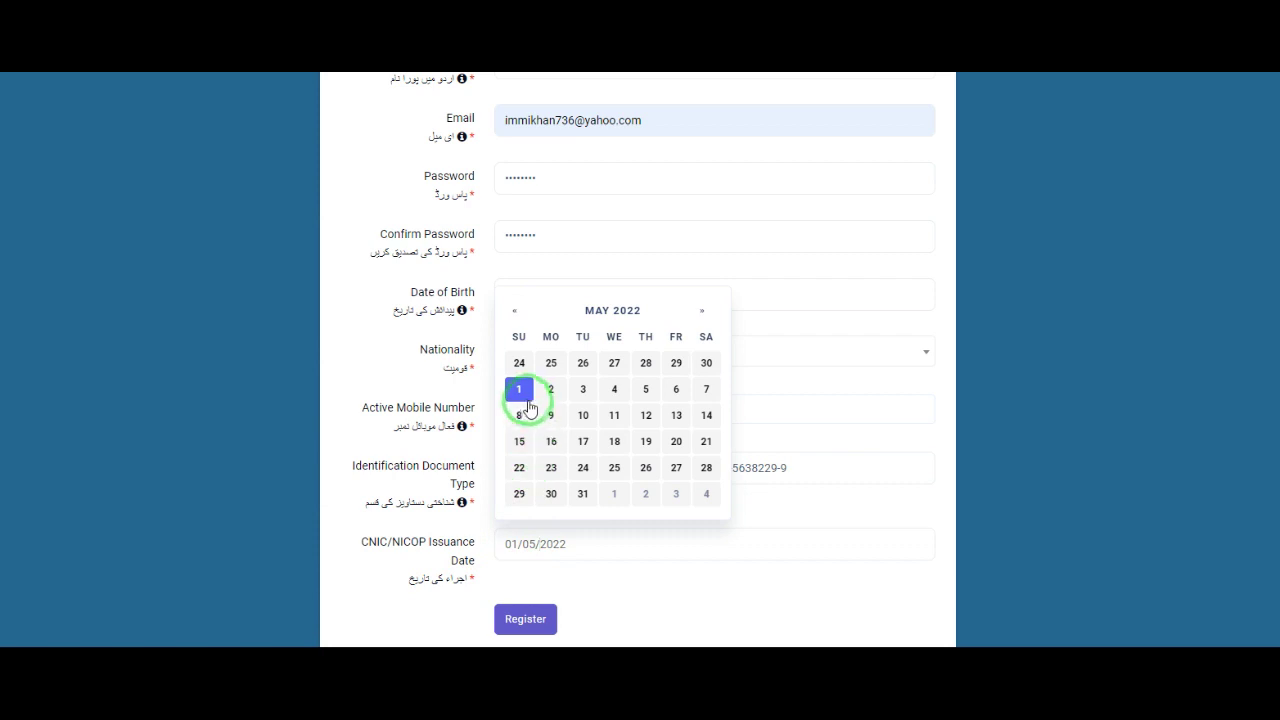
pyautogui.click(519, 390)
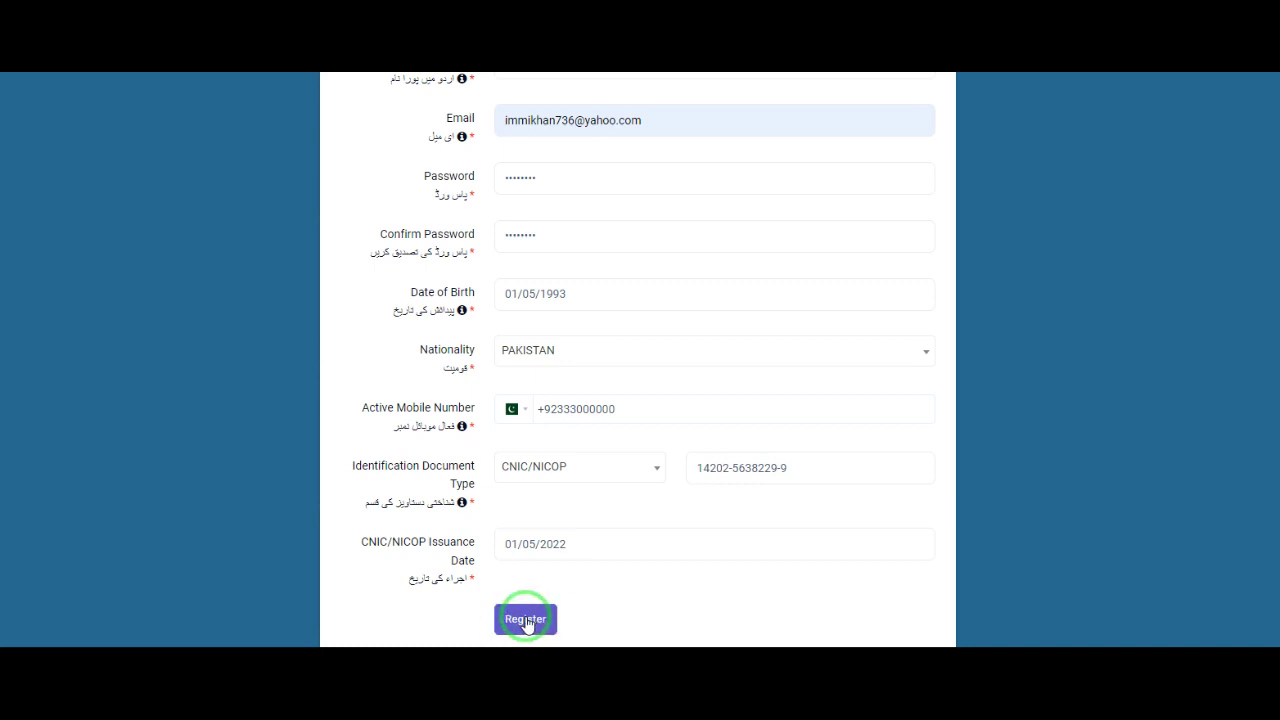
# Step: Submit the completed registration form with the Register button
pyautogui.click(526, 619)
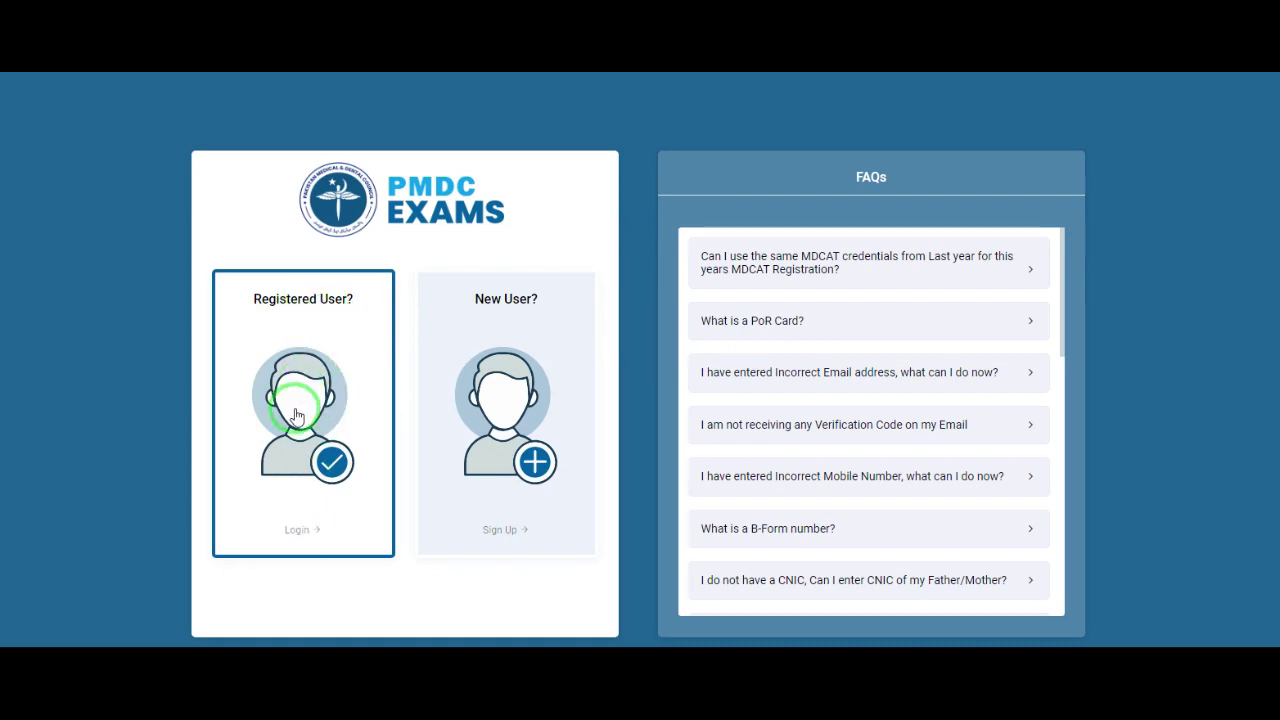
# Step: Log in as a Registered User with the saved e-mail and password
pyautogui.click(297, 415)
pyautogui.click(566, 385)
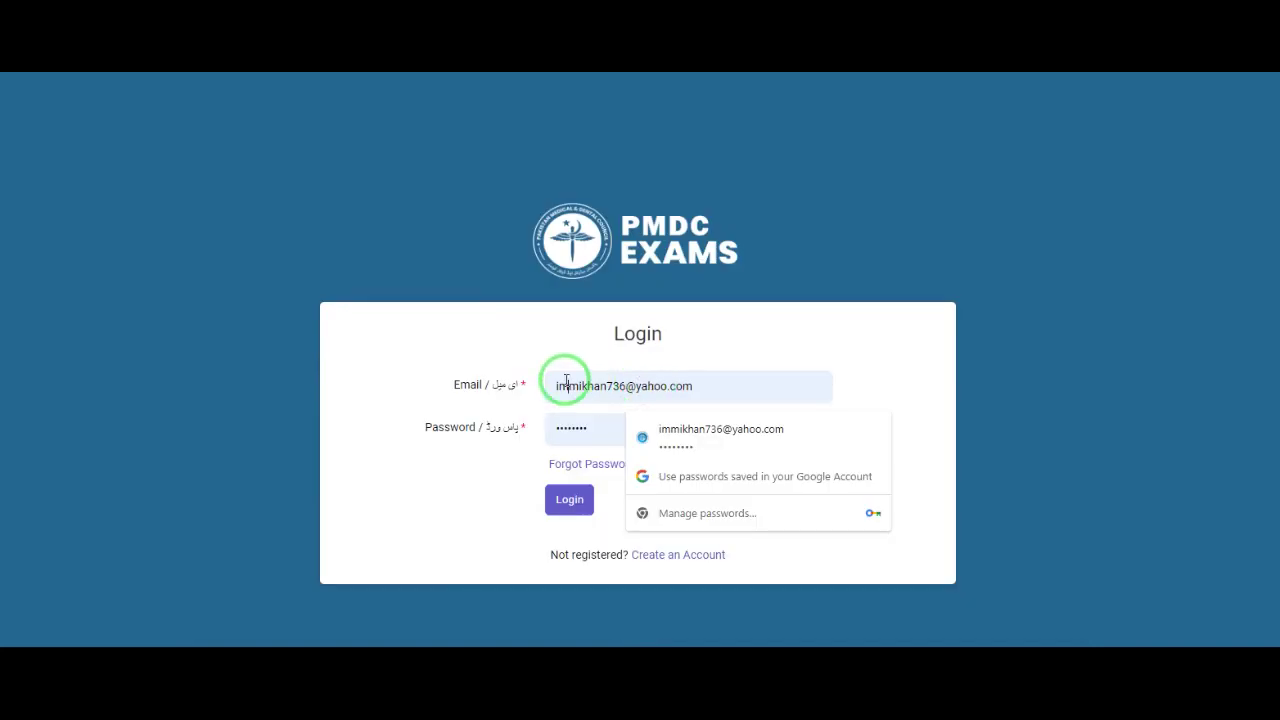
pyautogui.doubleClick(557, 357)
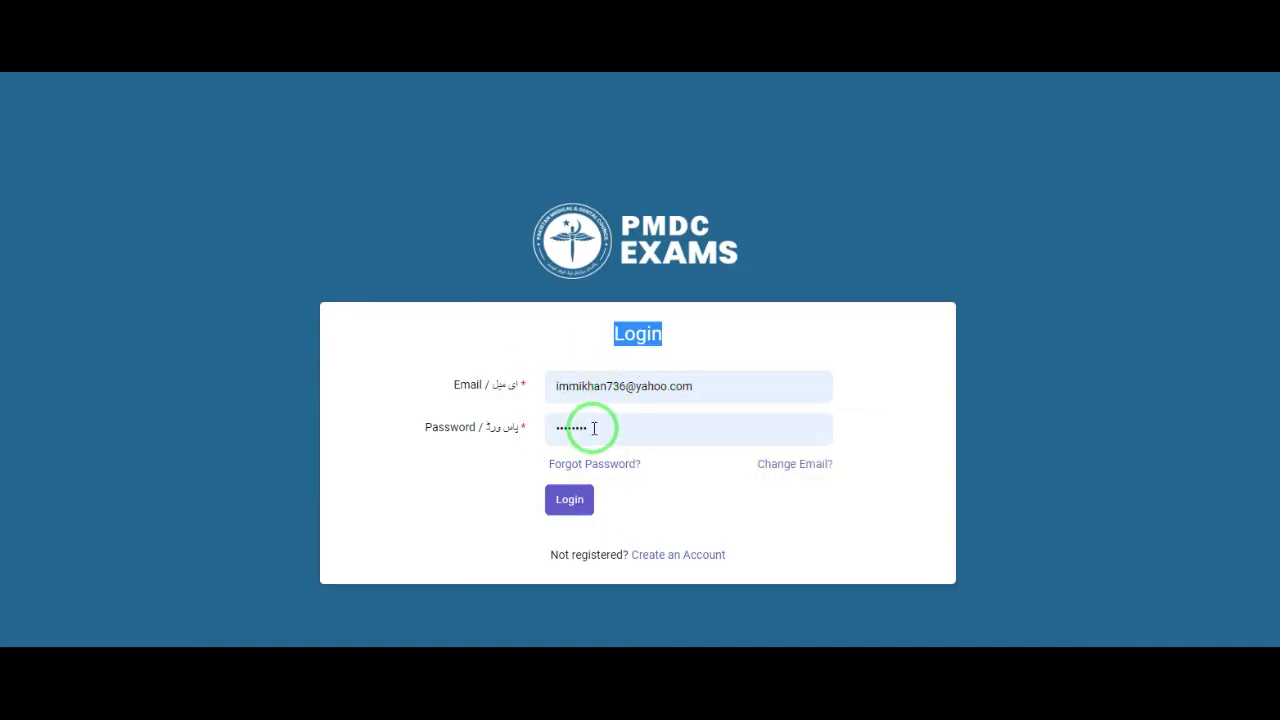
pyautogui.click(579, 428)
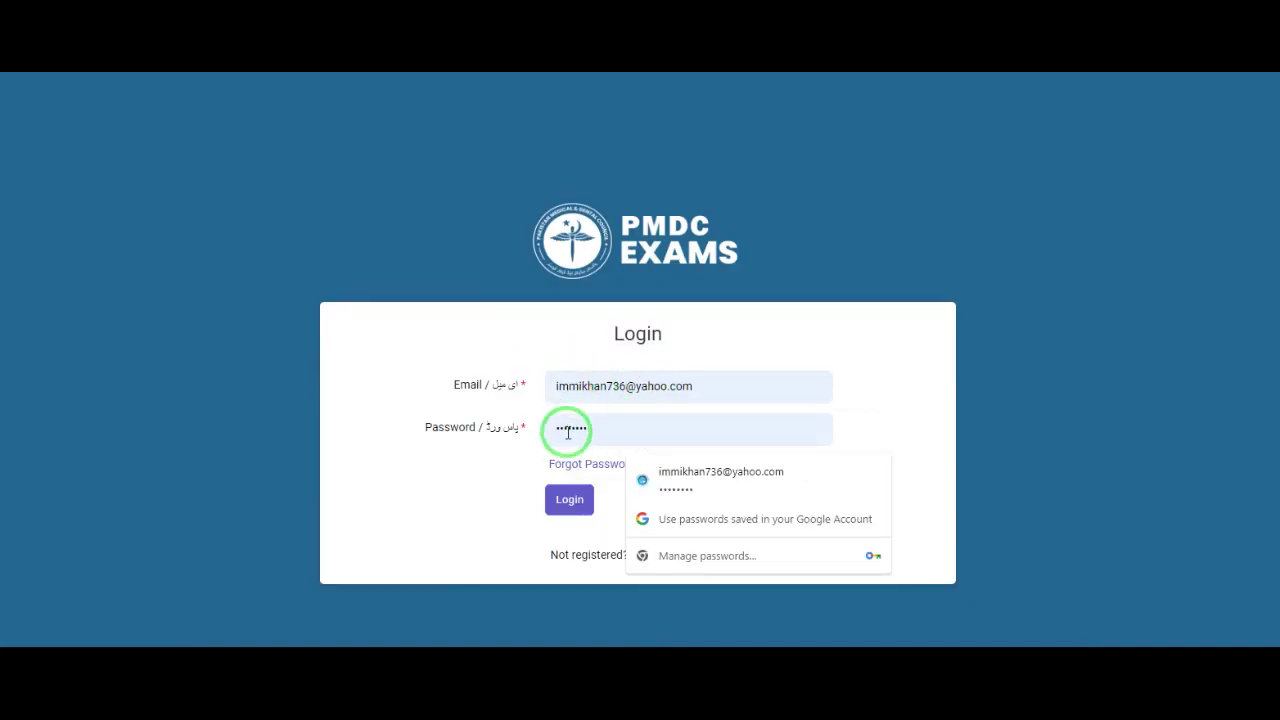
pyautogui.click(575, 508)
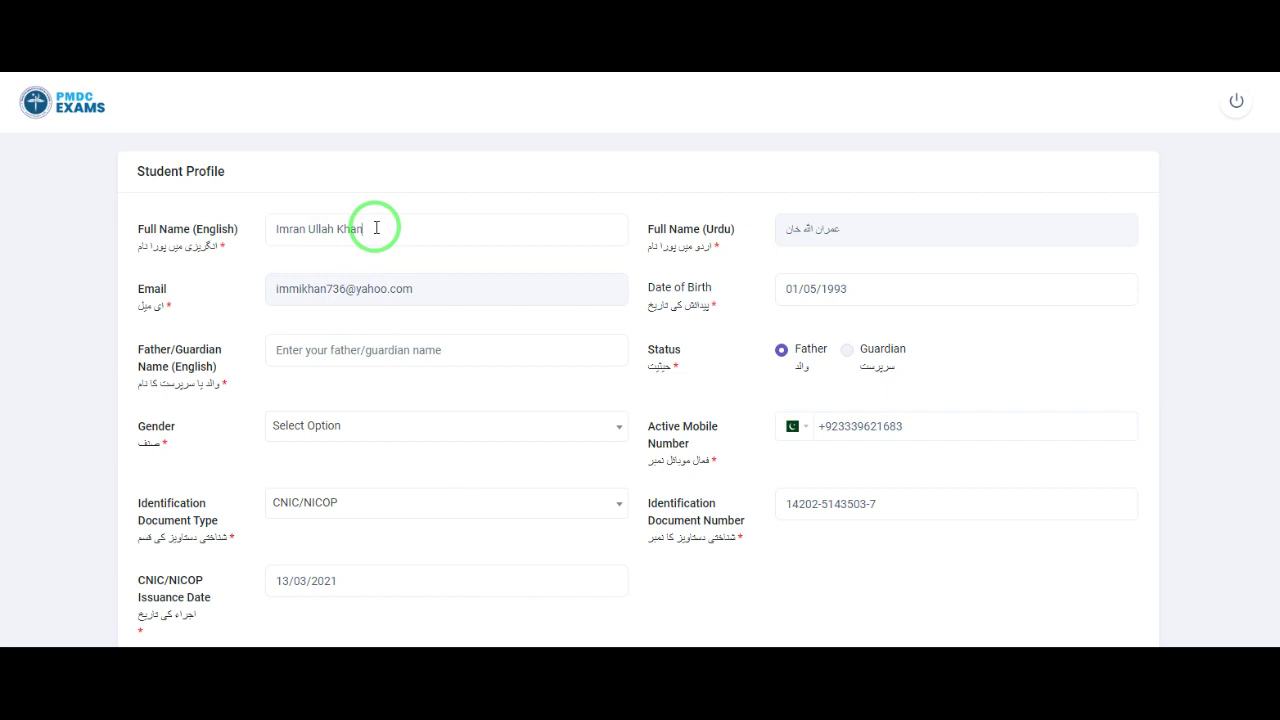
# Step: Correct the full name's last word, enter the father's name, and keep status as Father
pyautogui.moveTo(362, 229); pyautogui.dragTo(275, 232)
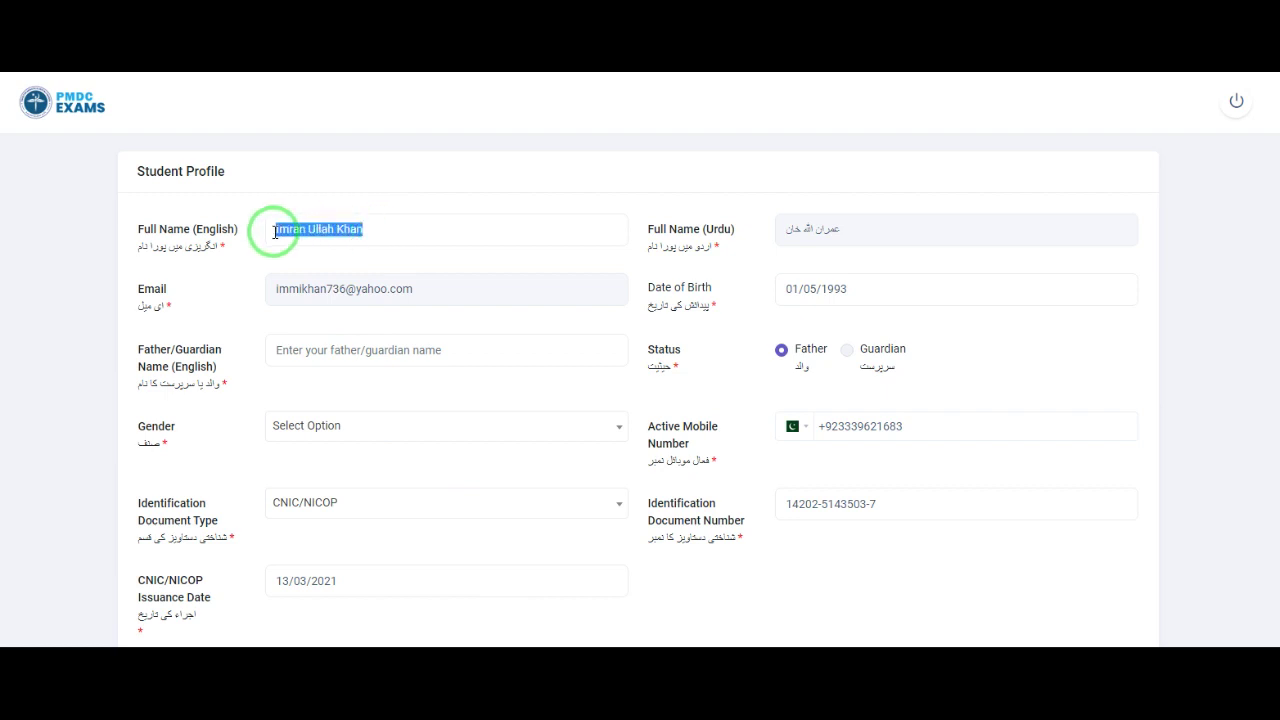
pyautogui.click(366, 230)
pyautogui.press('BackSpace')
pyautogui.press('BackSpace')
pyautogui.press('BackSpace')
pyautogui.press('BackSpace')
pyautogui.press('BackSpace')
pyautogui.write('Khan')
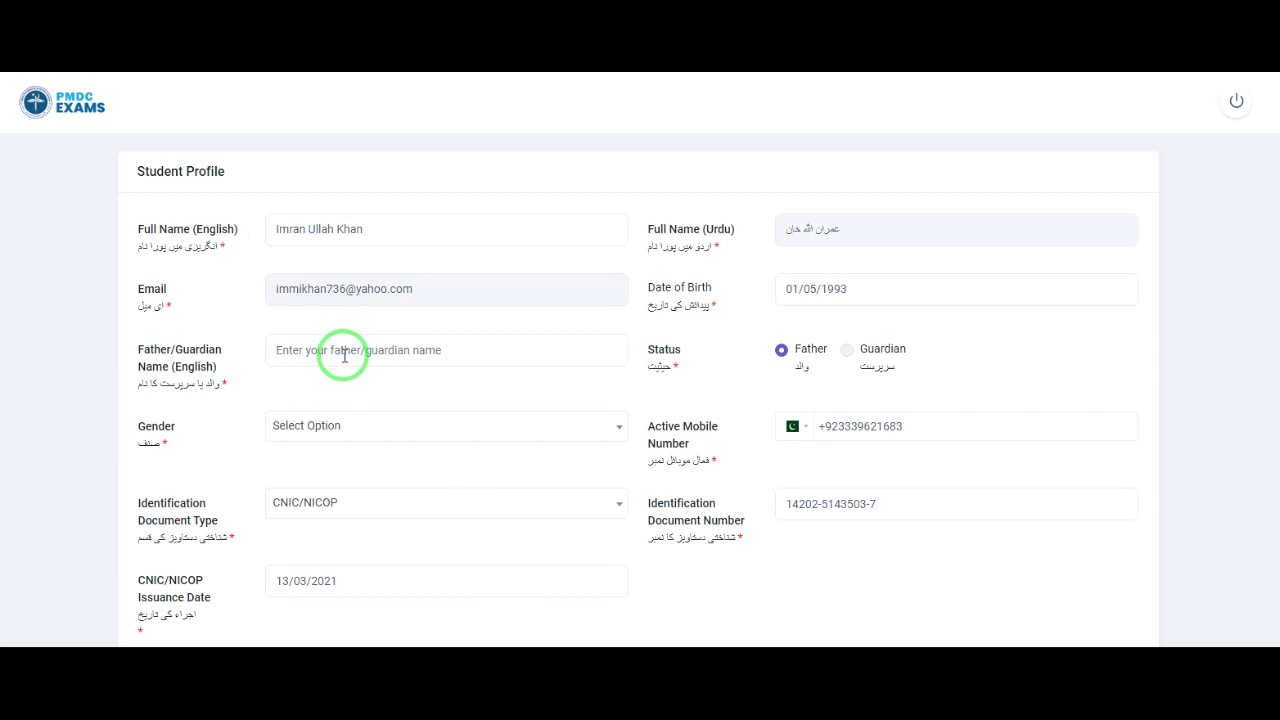
pyautogui.write('Ali')
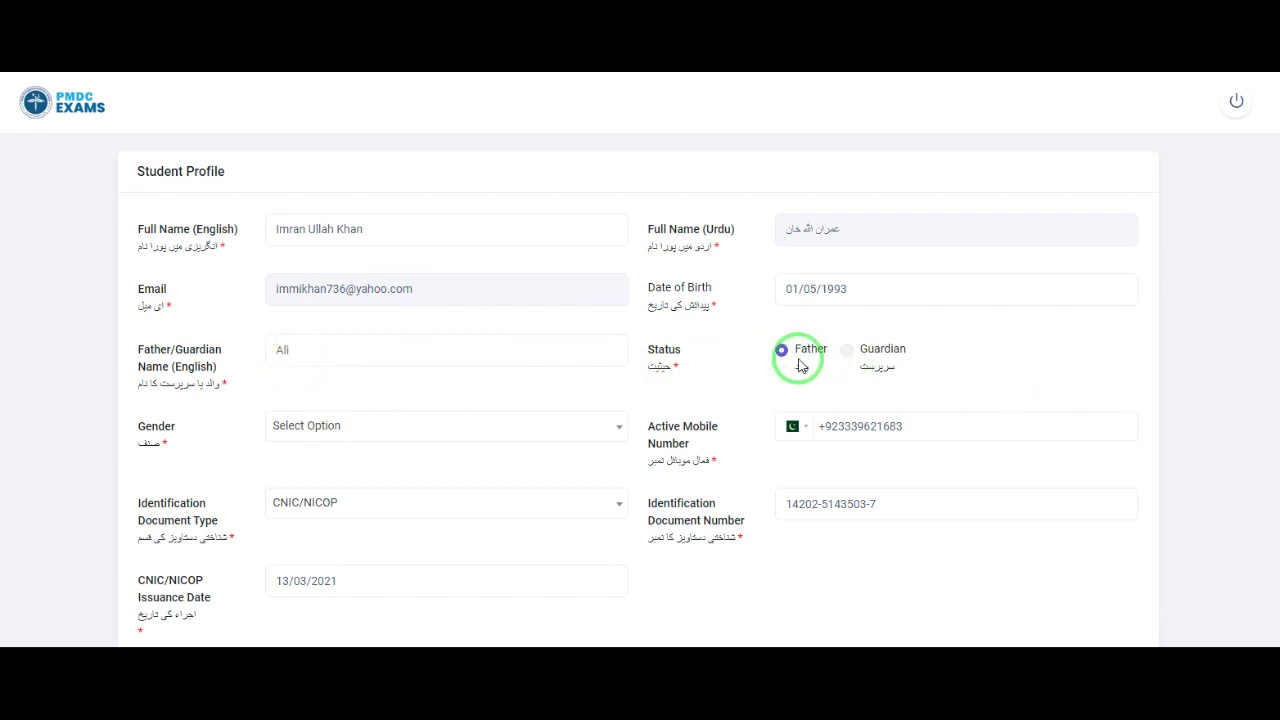
pyautogui.click(849, 354)
pyautogui.click(785, 352)
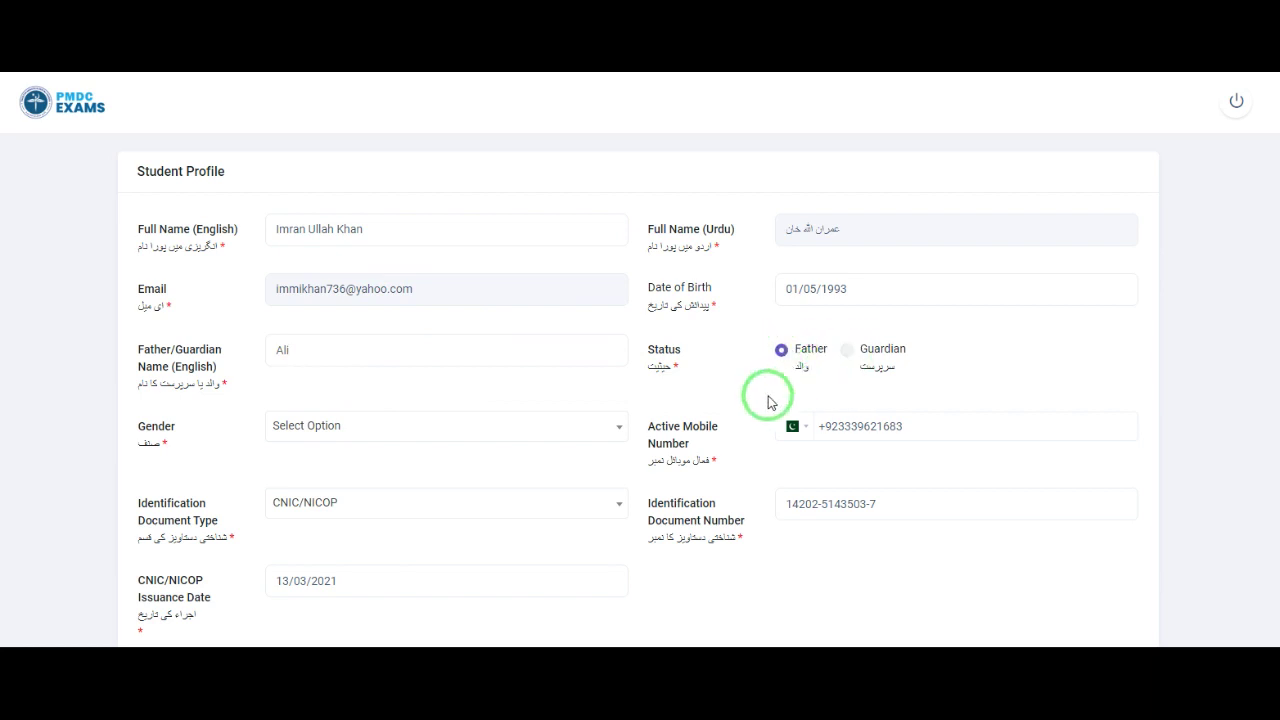
pyautogui.click(316, 430)
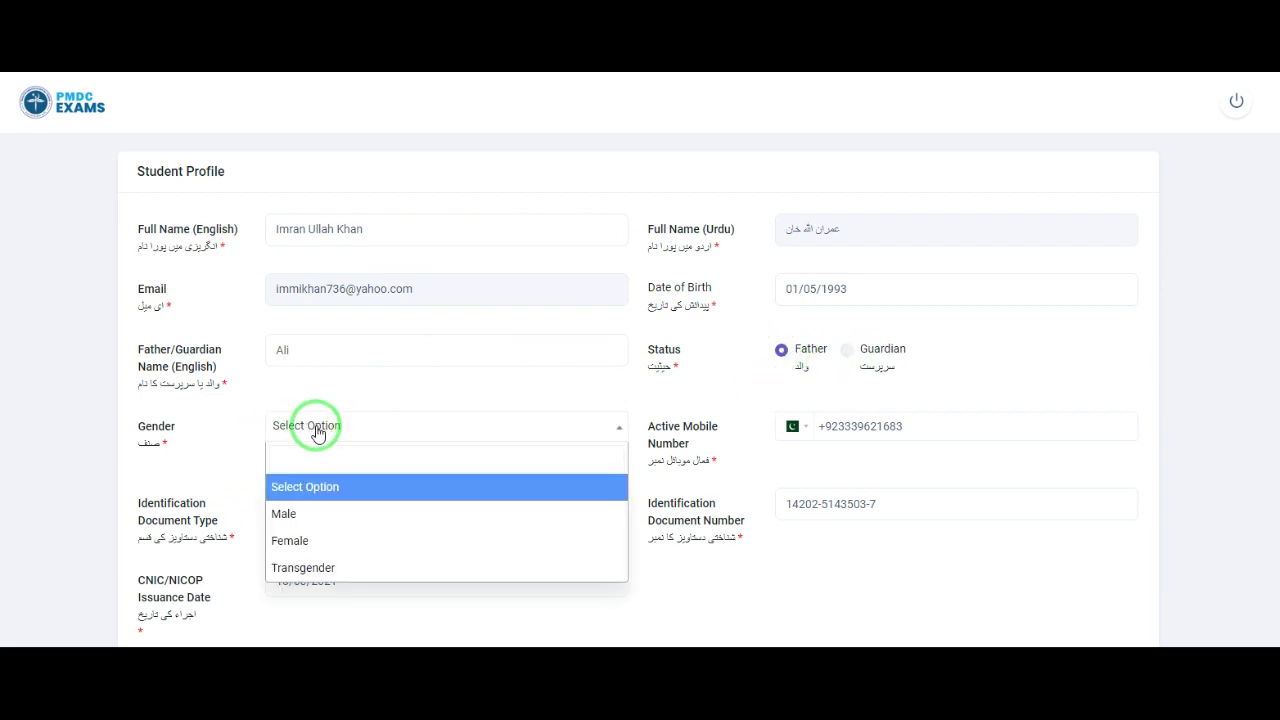
# Step: Set gender to Male, keep CNIC/NICOP, and pick 13/03/2021 as the issuance date
pyautogui.click(316, 527)
pyautogui.scroll(-2, 349, 480)
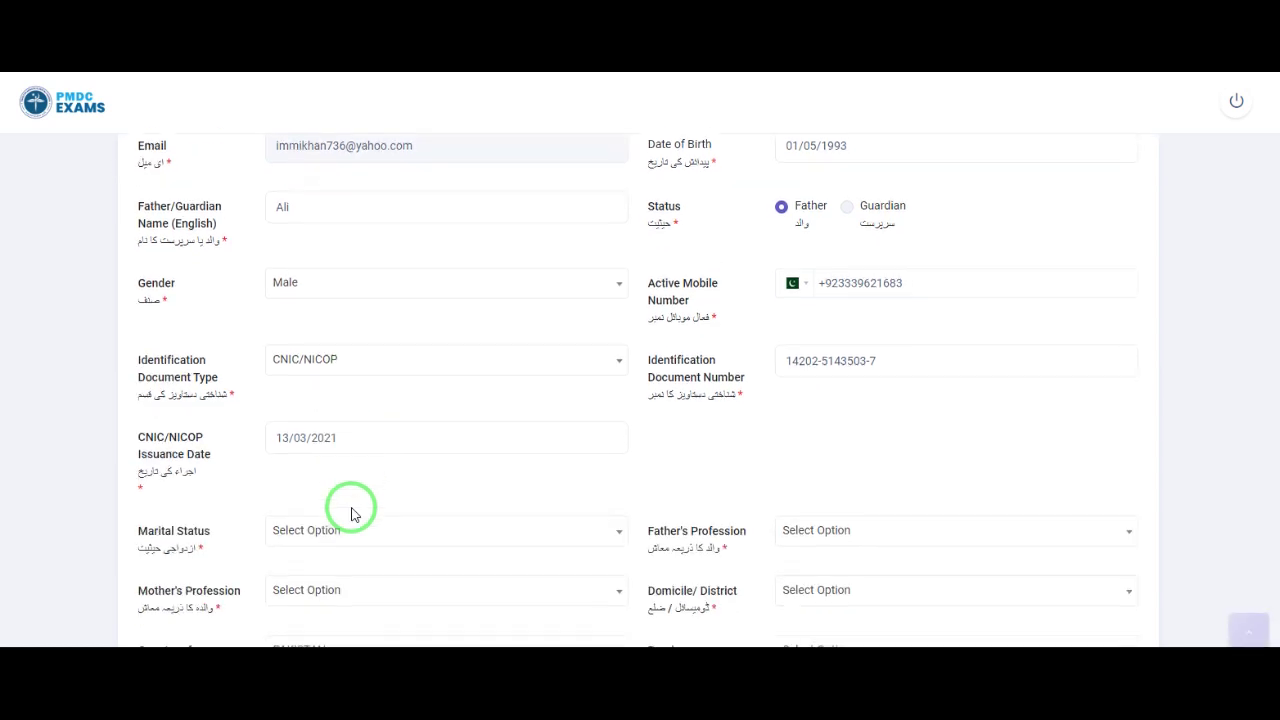
pyautogui.click(352, 336)
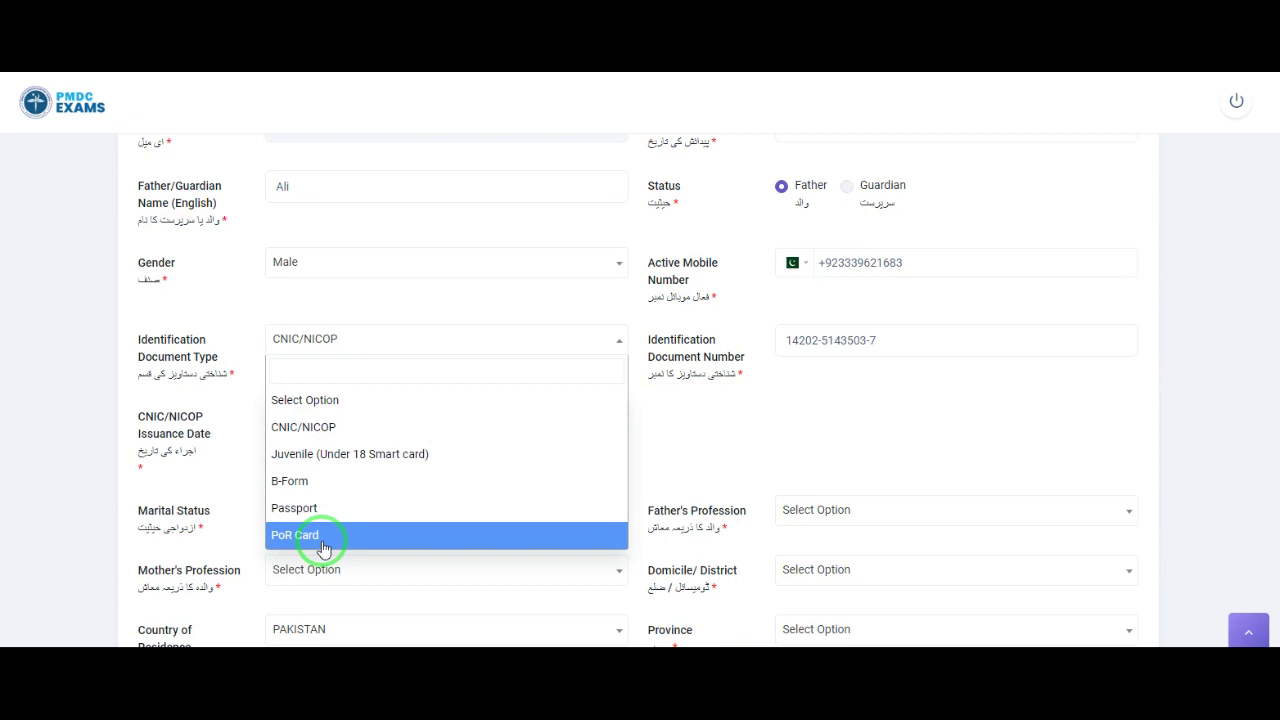
pyautogui.click(329, 433)
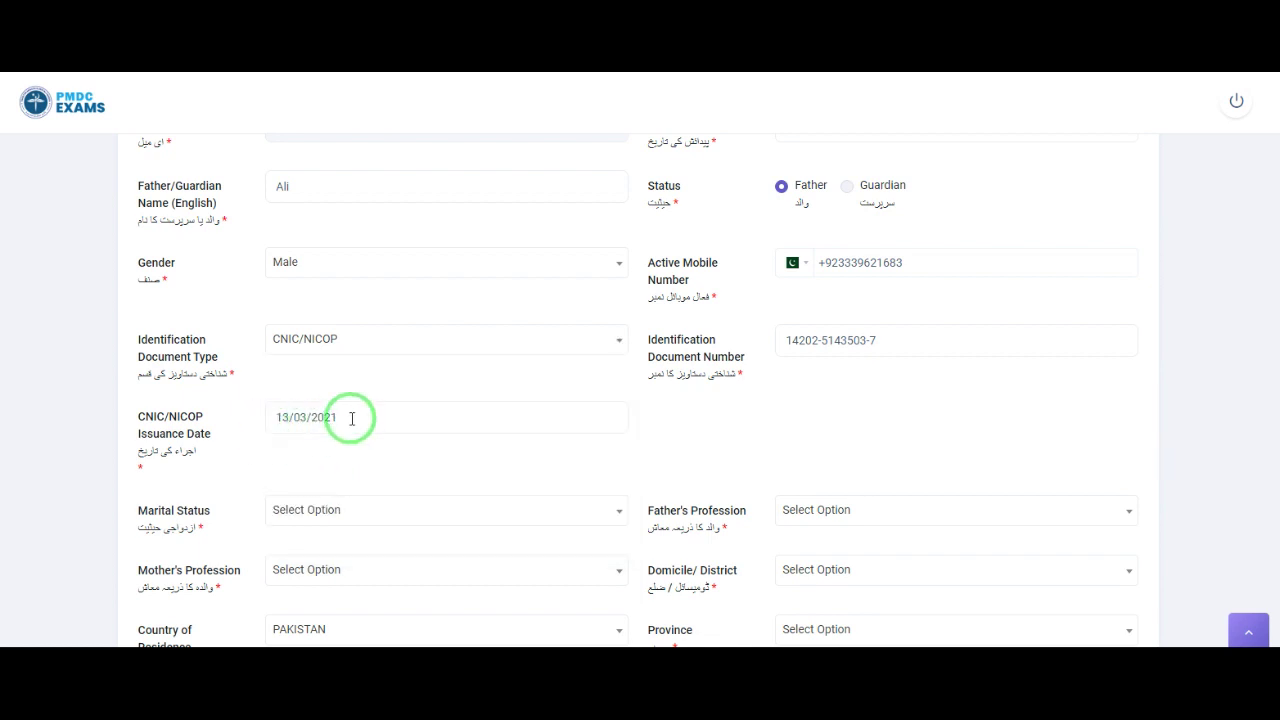
pyautogui.click(348, 417)
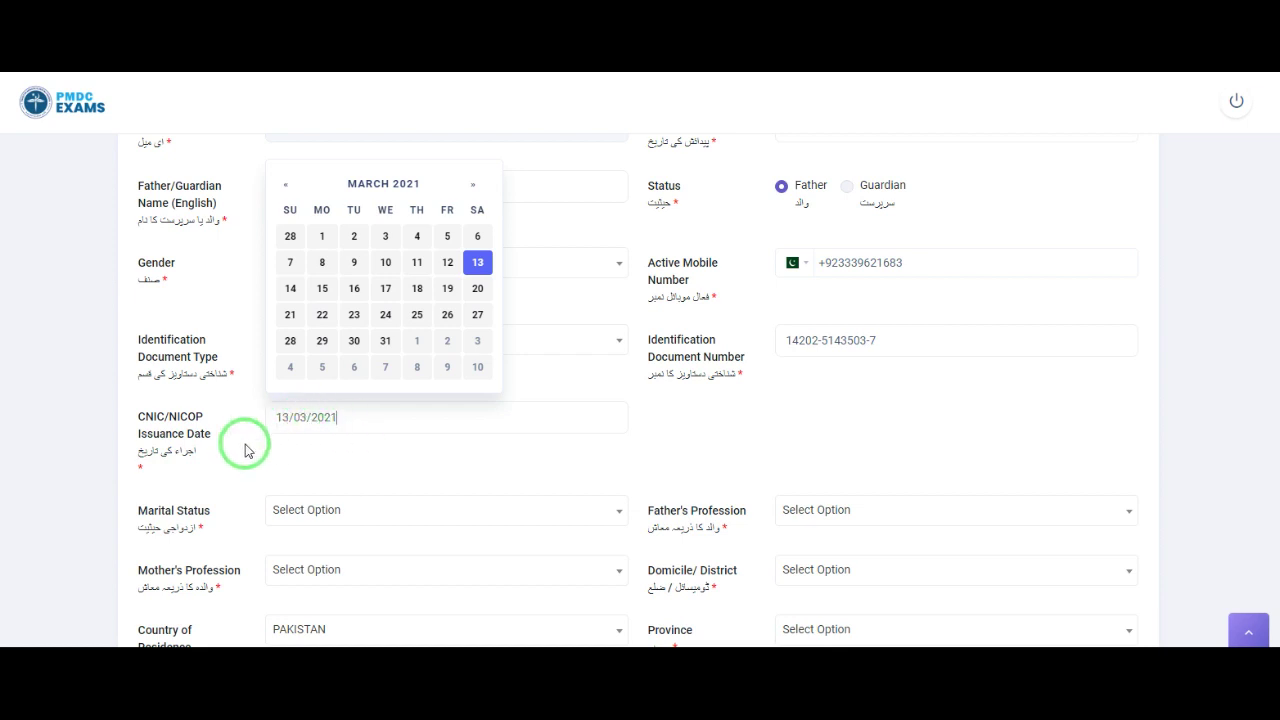
pyautogui.scroll(-1, 257, 452)
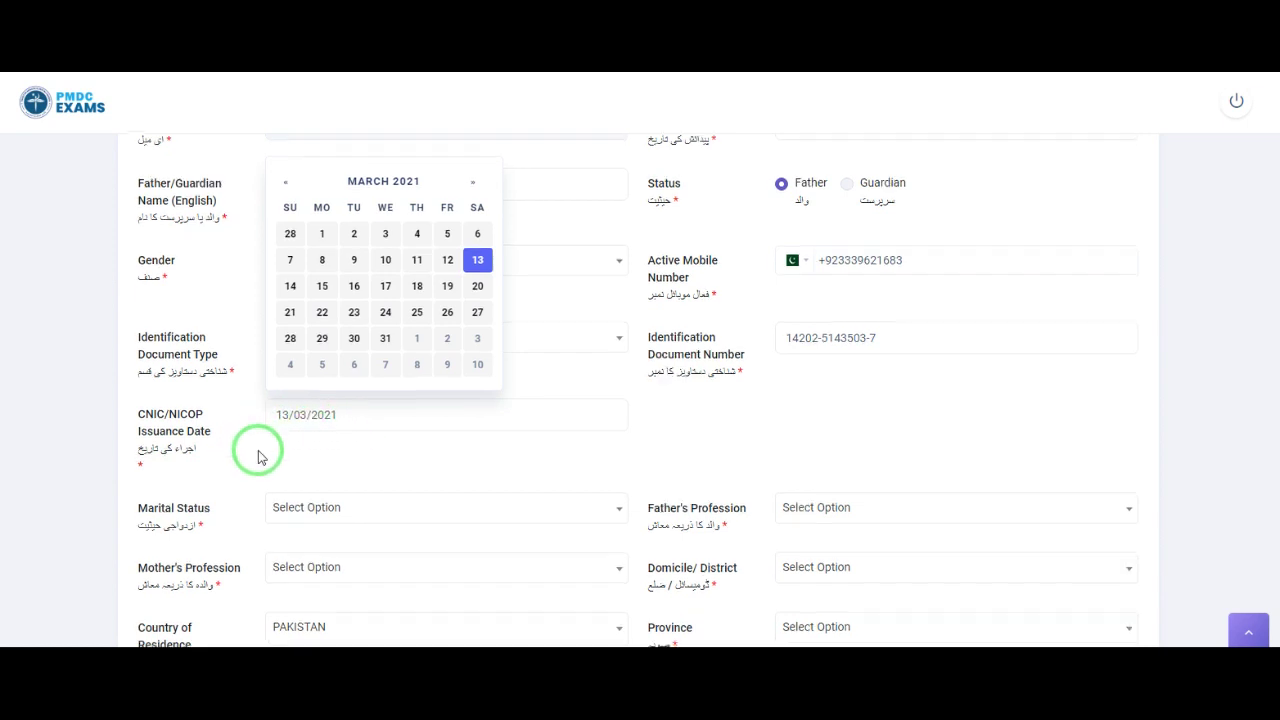
pyautogui.scroll(-1, 257, 455)
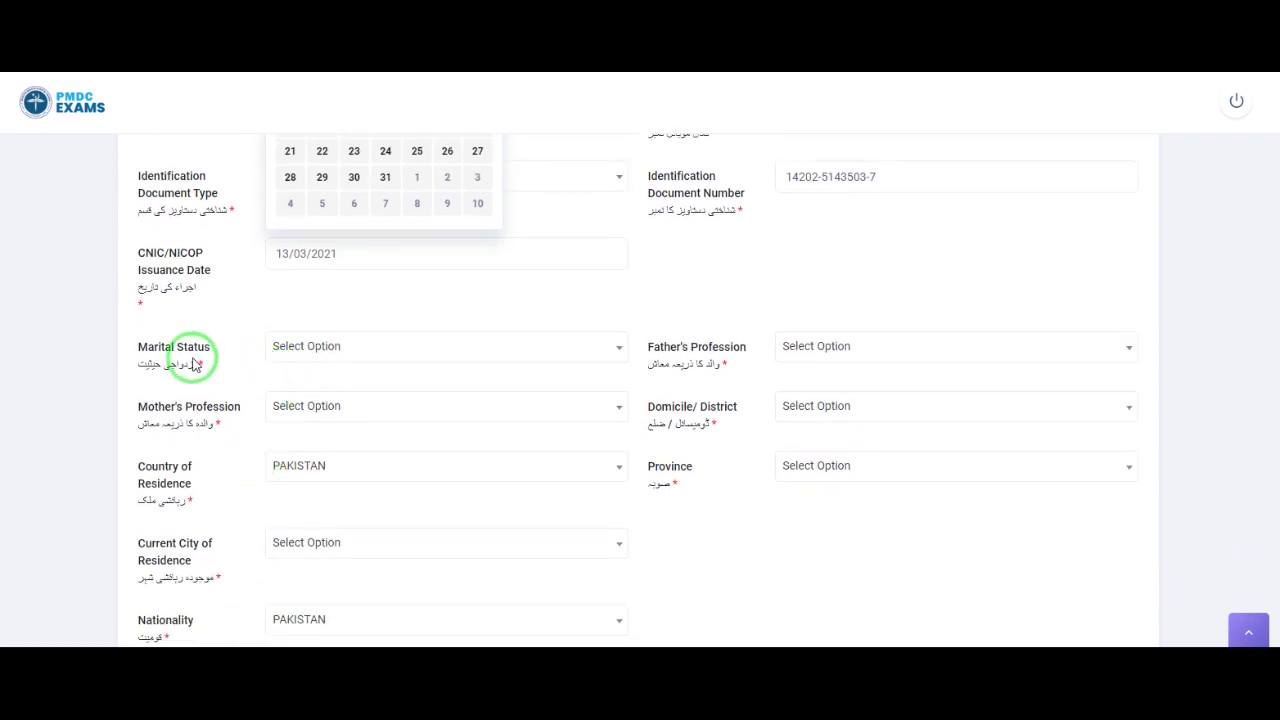
# Step: Set marital status to Unmarried and mother's profession to Doctor instead of House Wife
pyautogui.click(342, 352)
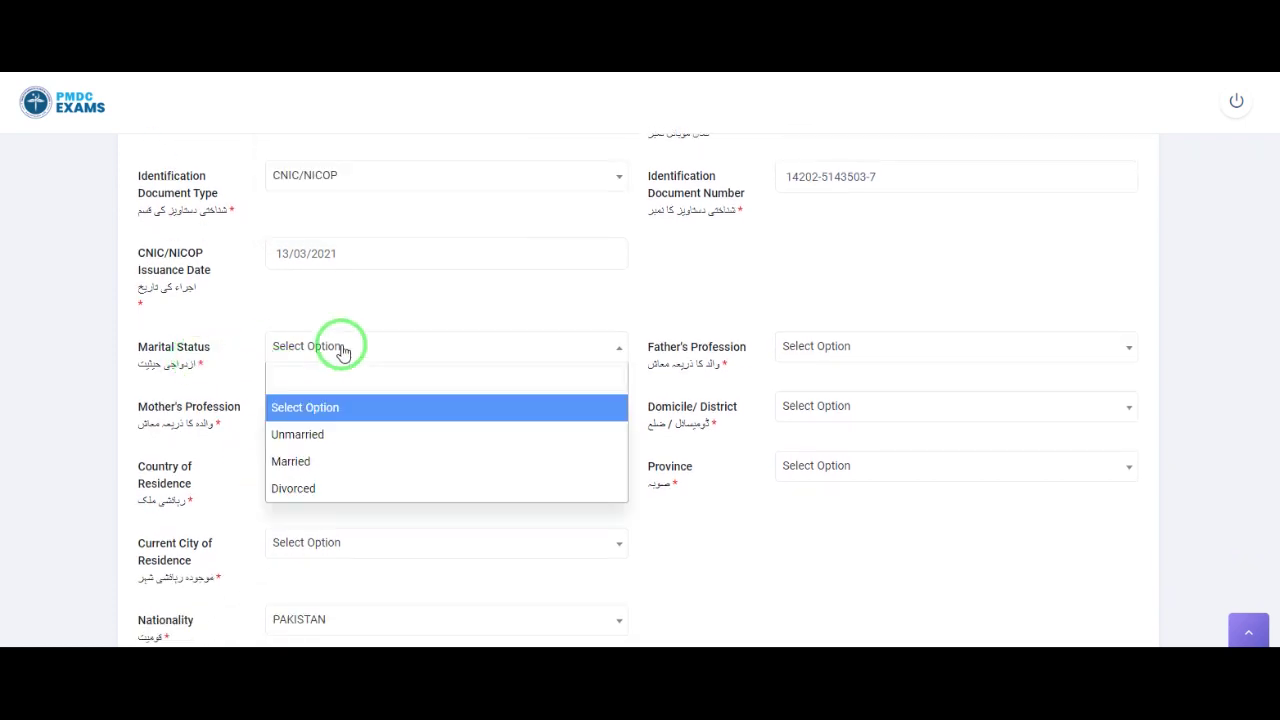
pyautogui.click(325, 436)
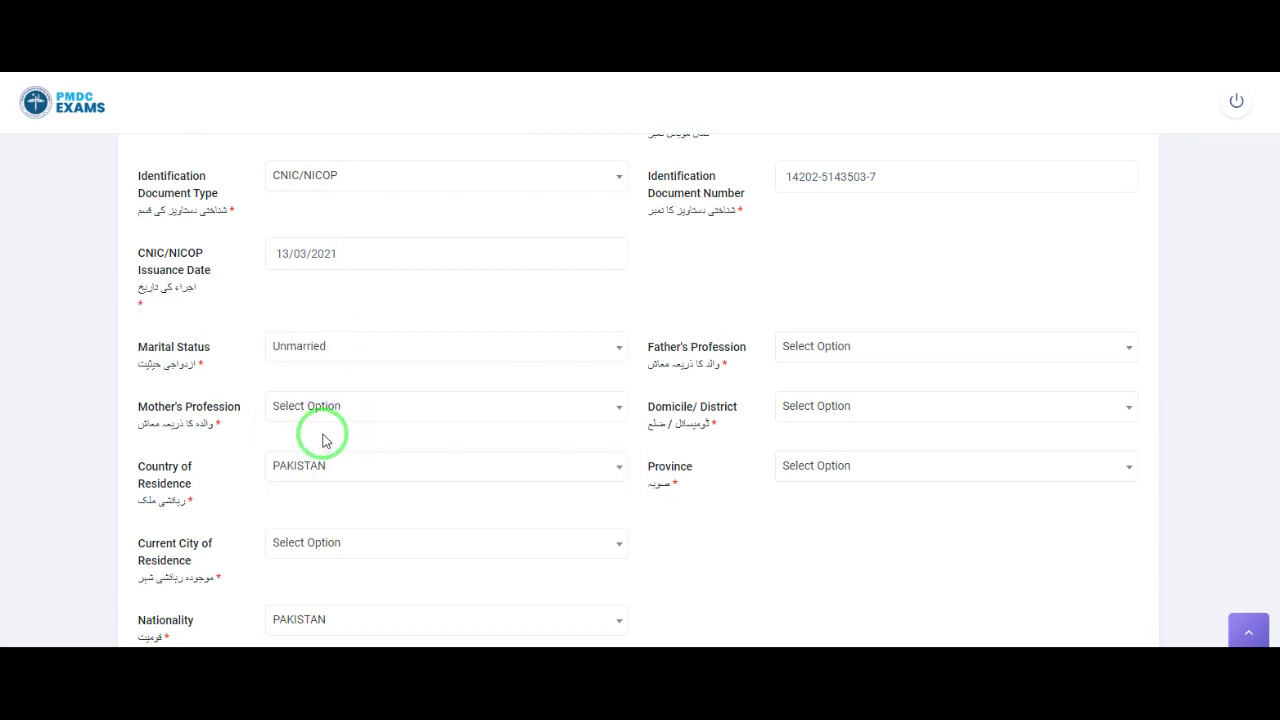
pyautogui.click(310, 412)
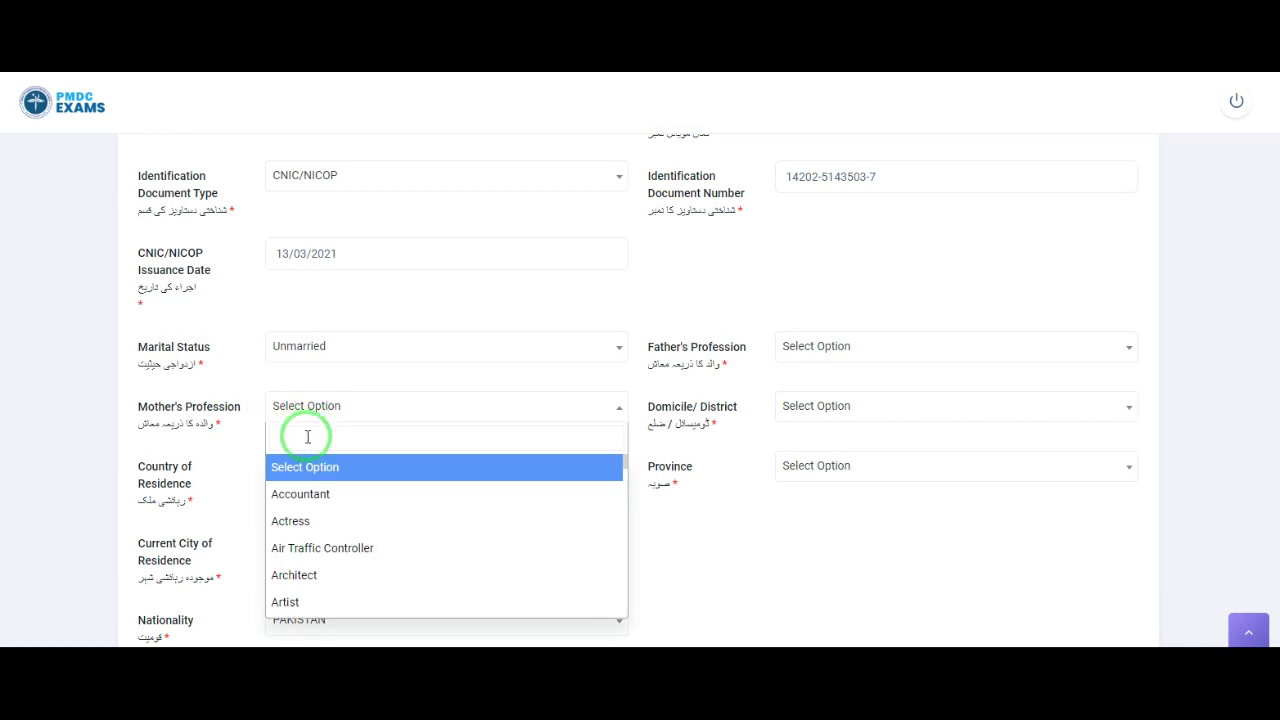
pyautogui.click(308, 438)
pyautogui.write('house')
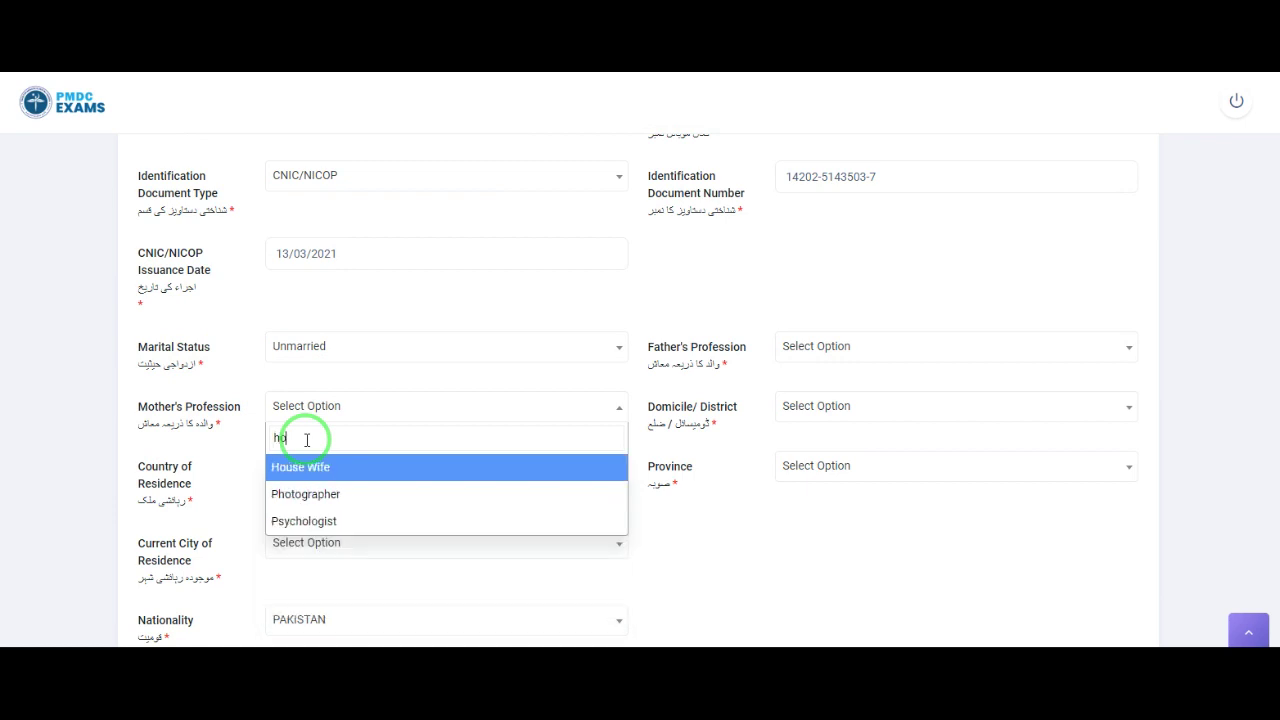
pyautogui.click(308, 469)
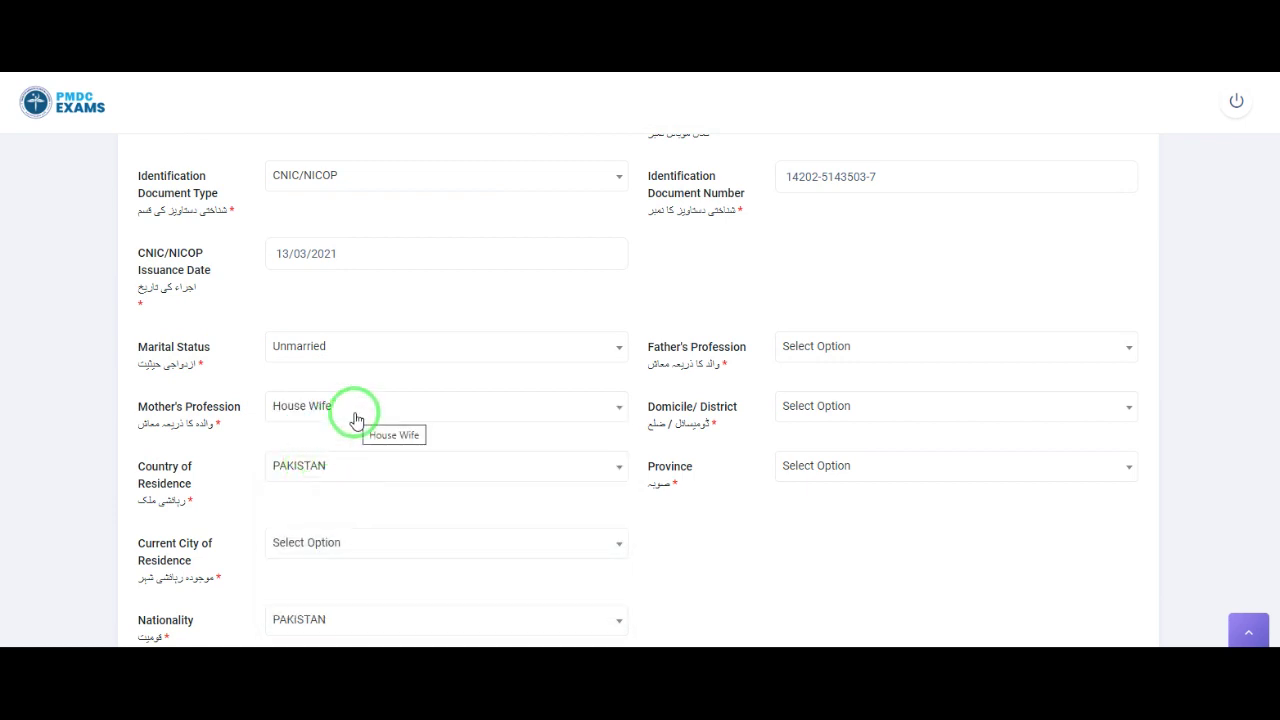
pyautogui.click(352, 418)
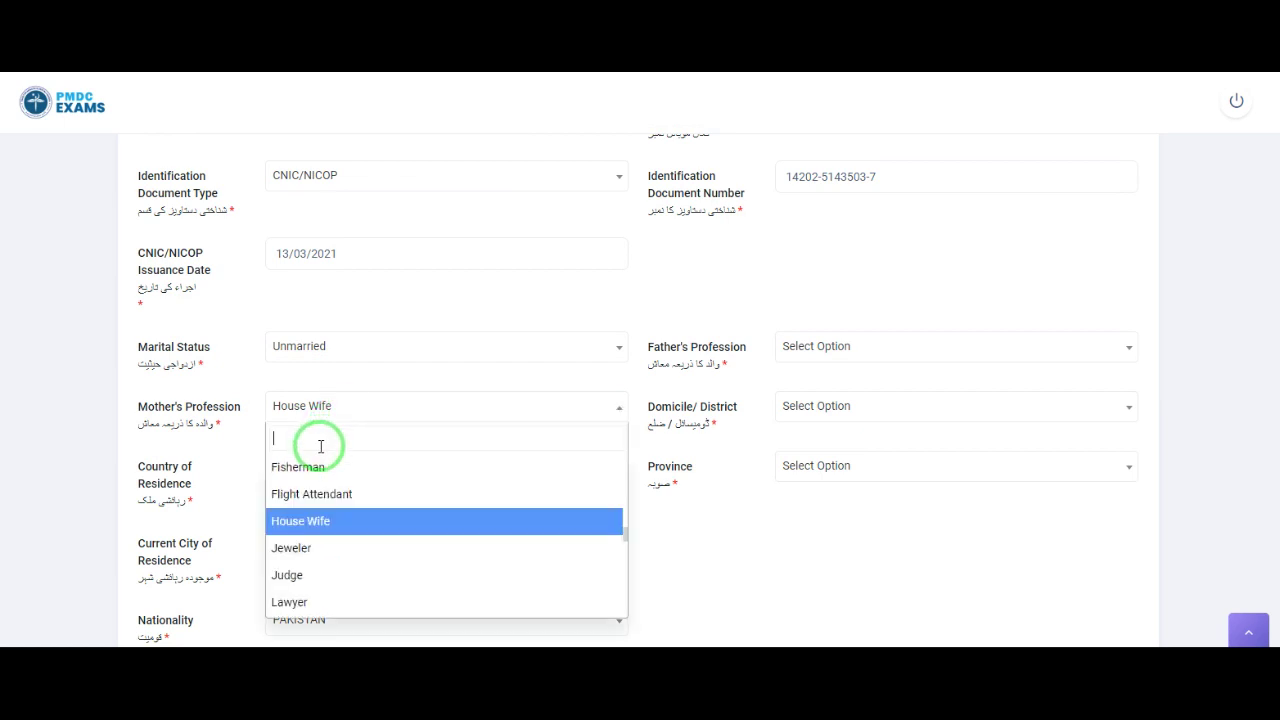
pyautogui.write('doct')
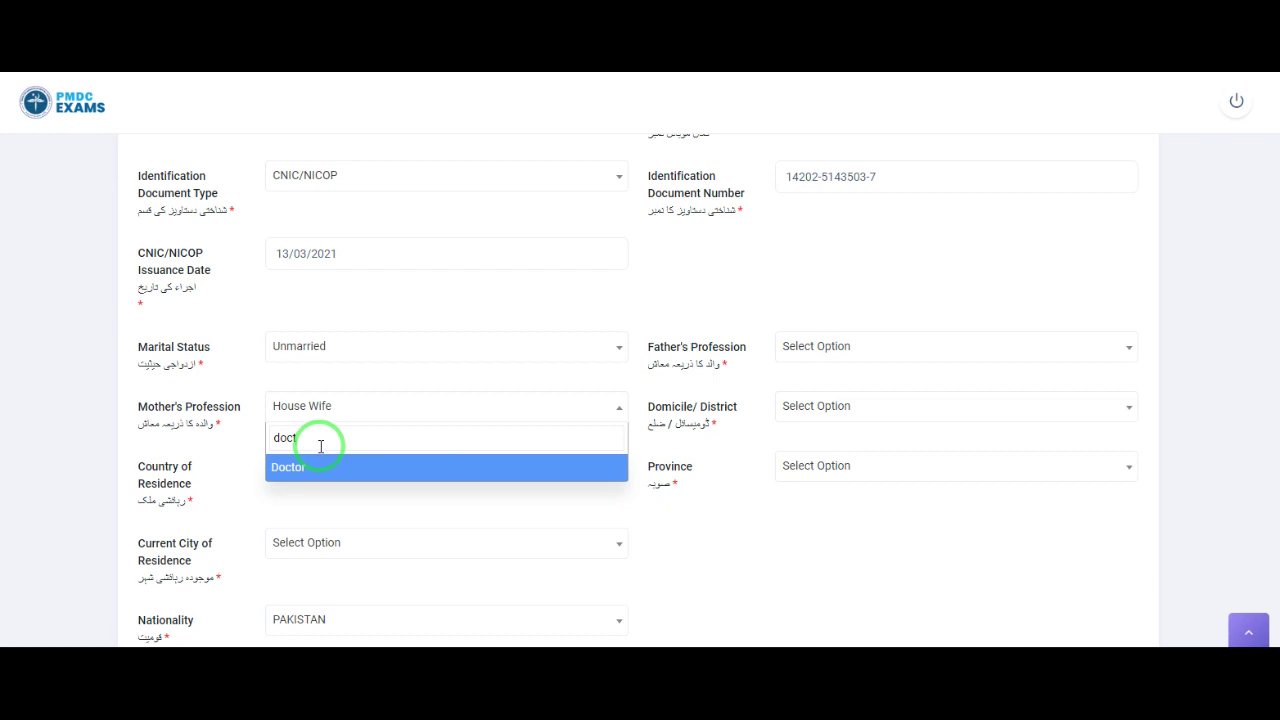
pyautogui.click(311, 467)
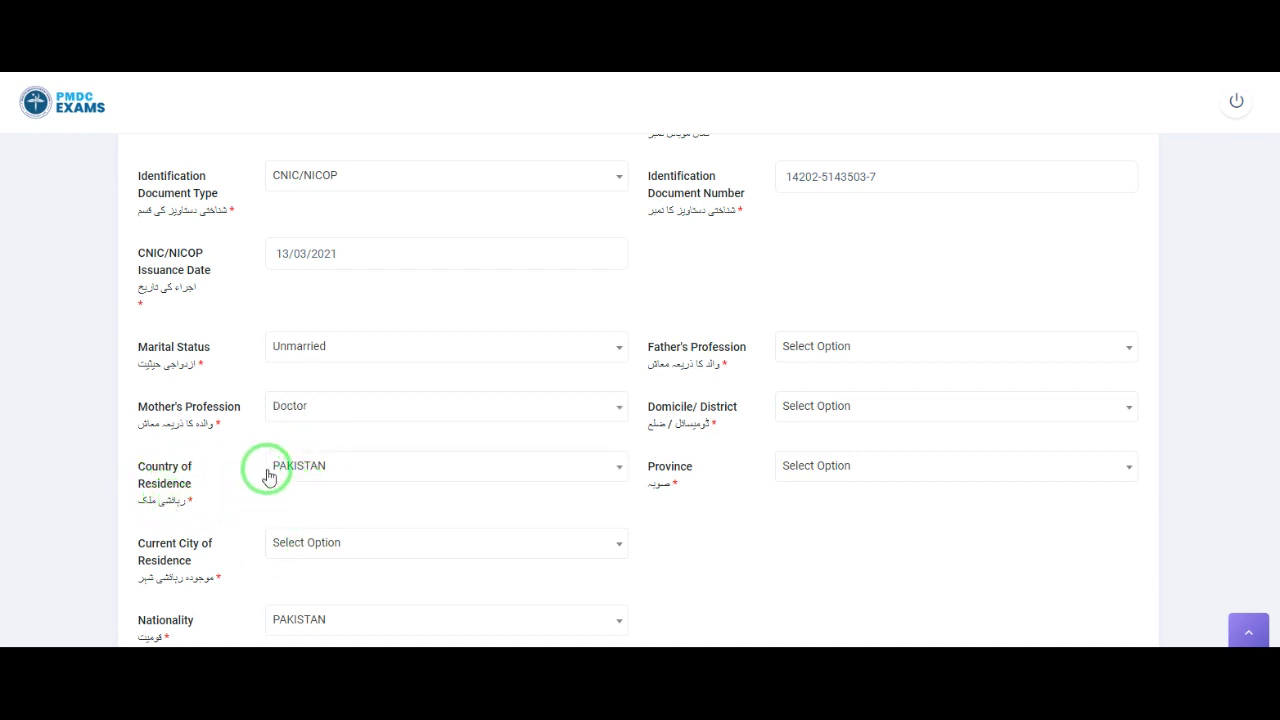
# Step: Keep PAKISTAN as residence country and nationality, and set current city to Kohat
pyautogui.click(323, 469)
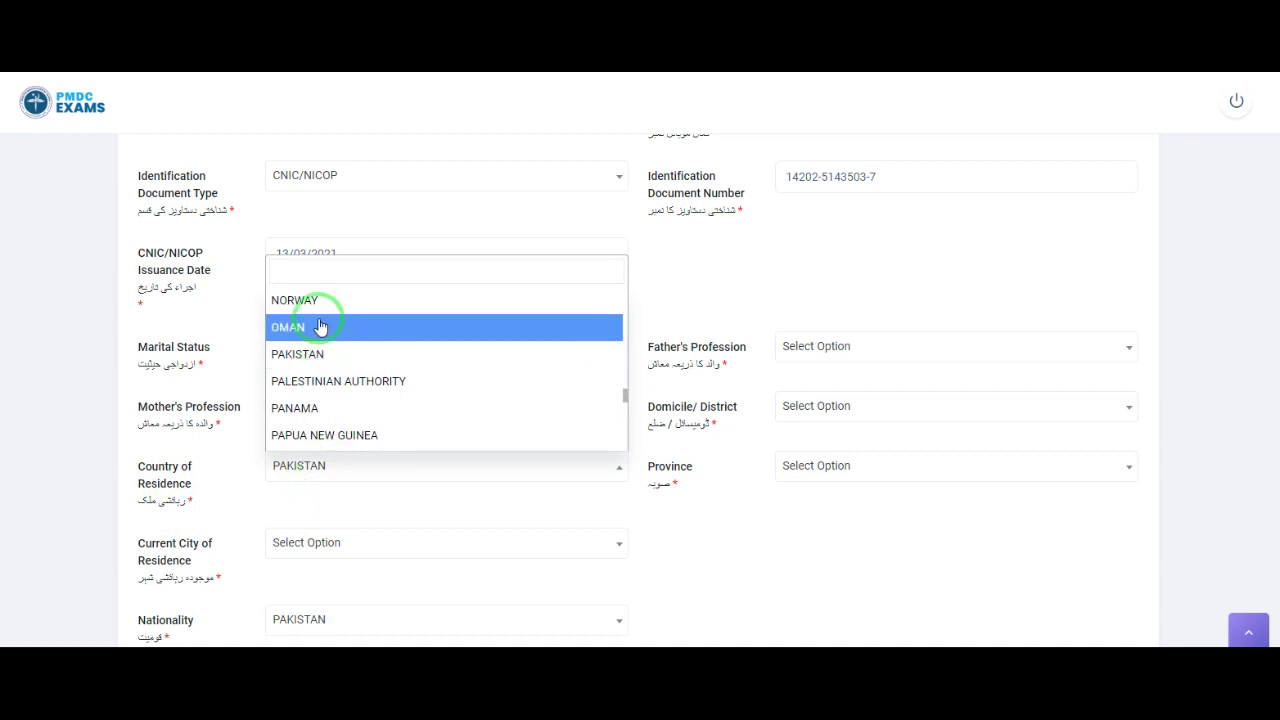
pyautogui.write('oman')
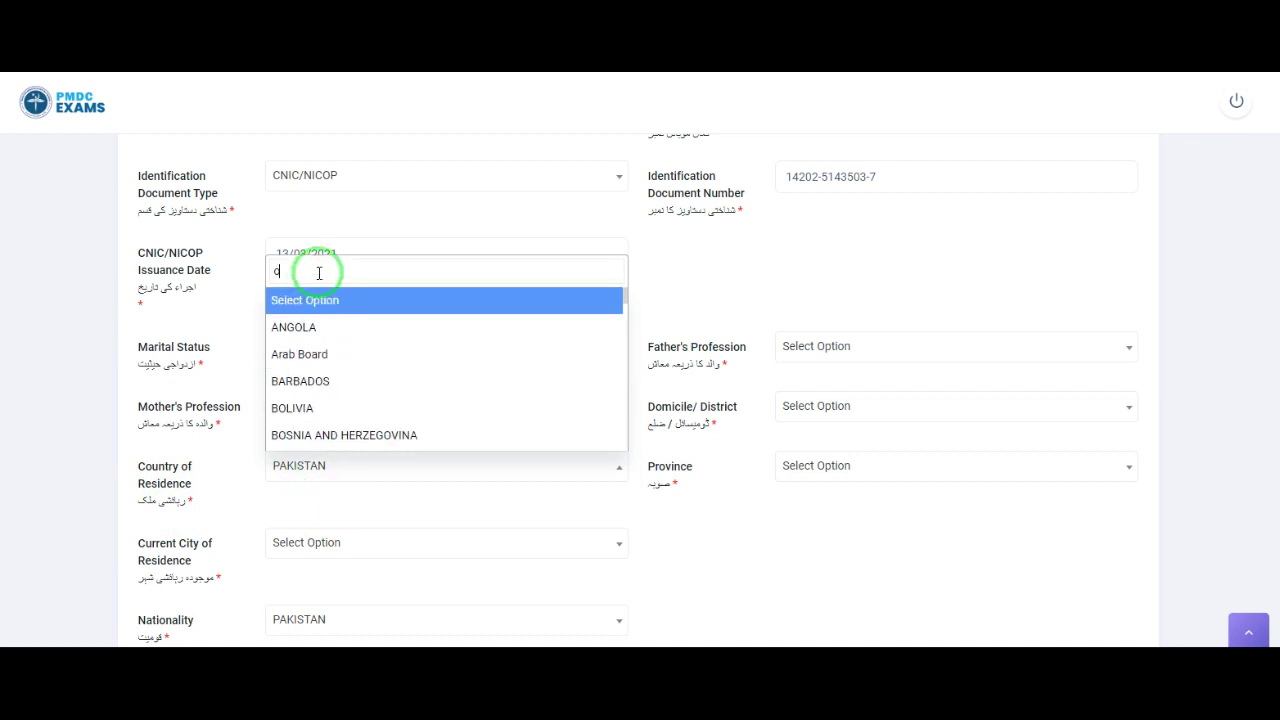
pyautogui.press('BackSpace')
pyautogui.press('BackSpace')
pyautogui.press('BackSpace')
pyautogui.press('BackSpace')
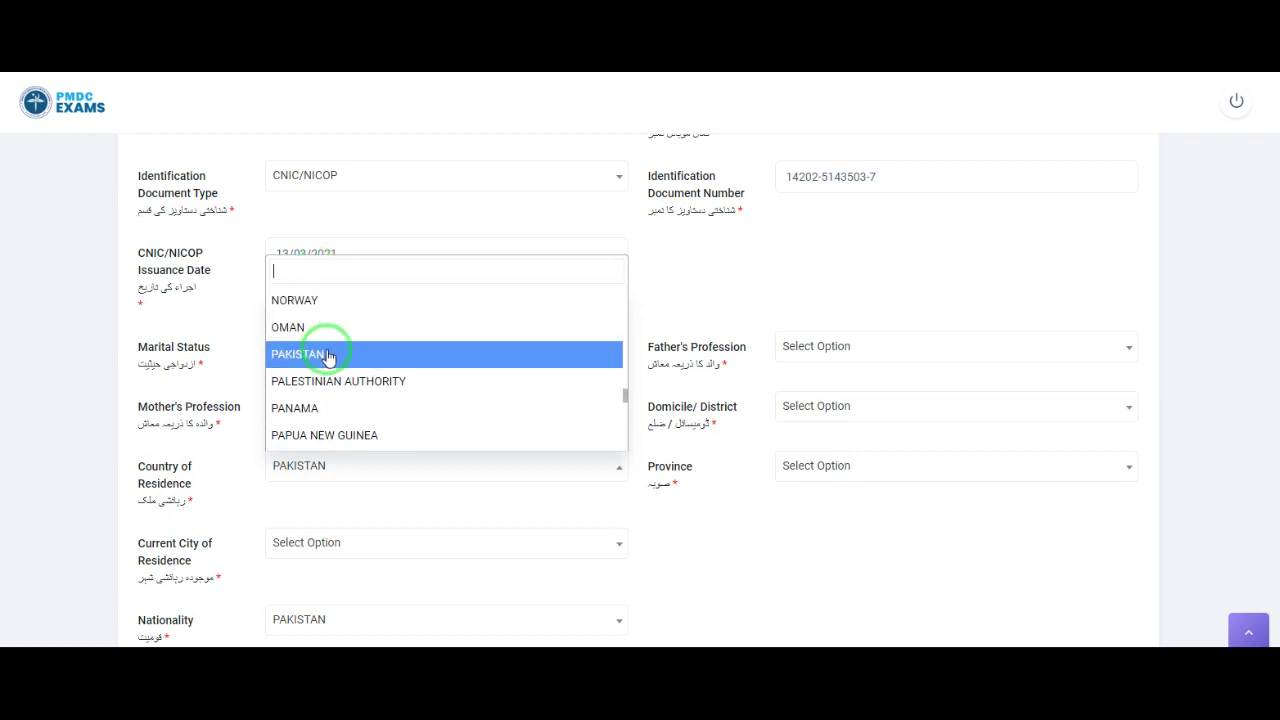
pyautogui.click(331, 355)
pyautogui.scroll(-1, 360, 530)
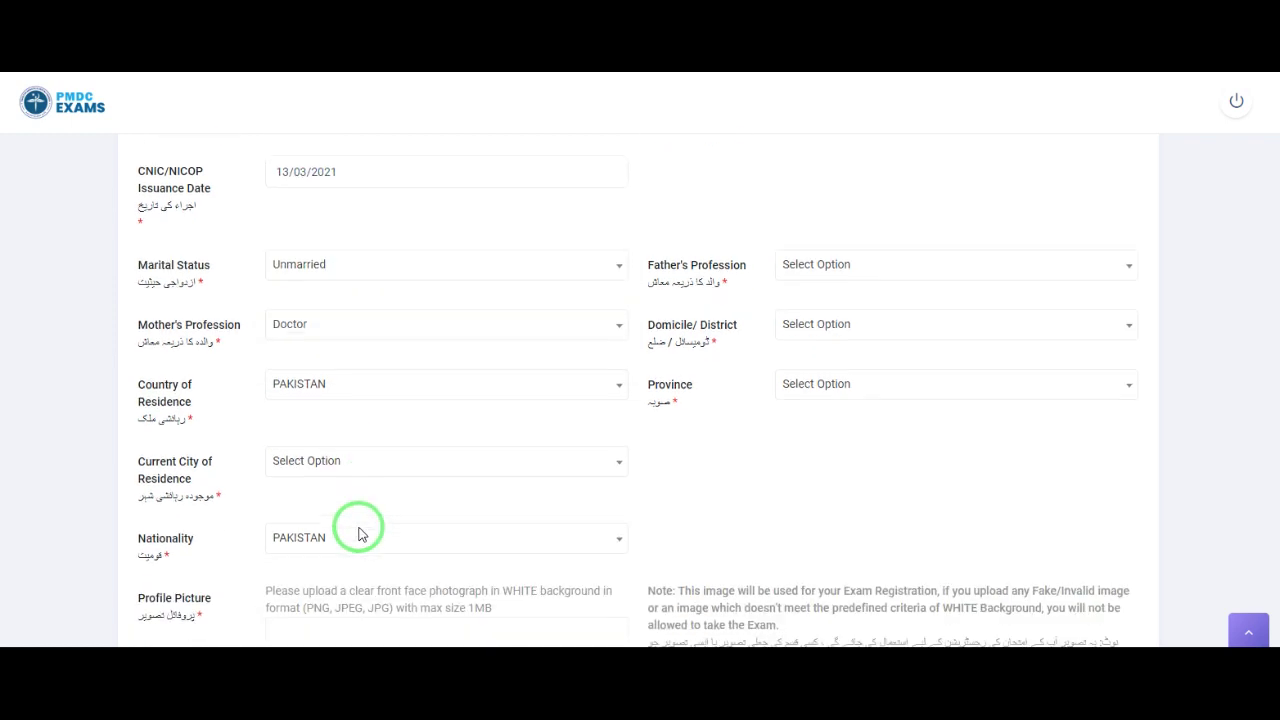
pyautogui.click(348, 464)
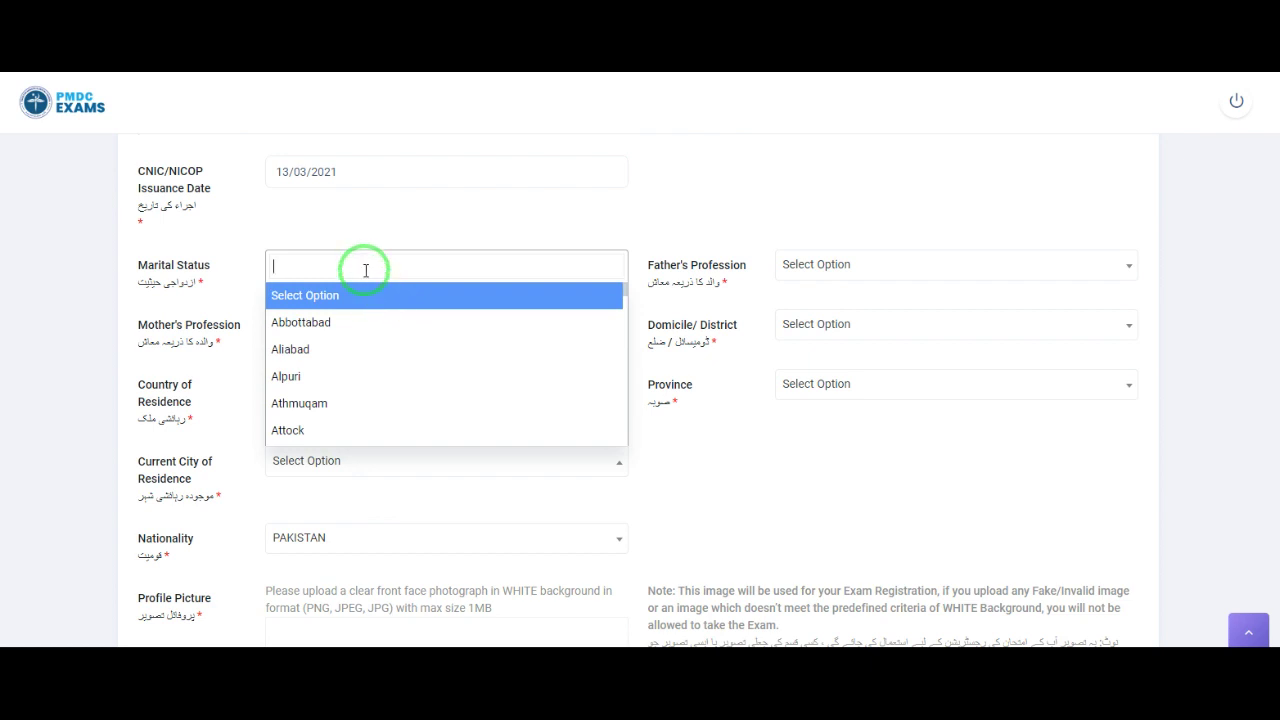
pyautogui.write('koha')
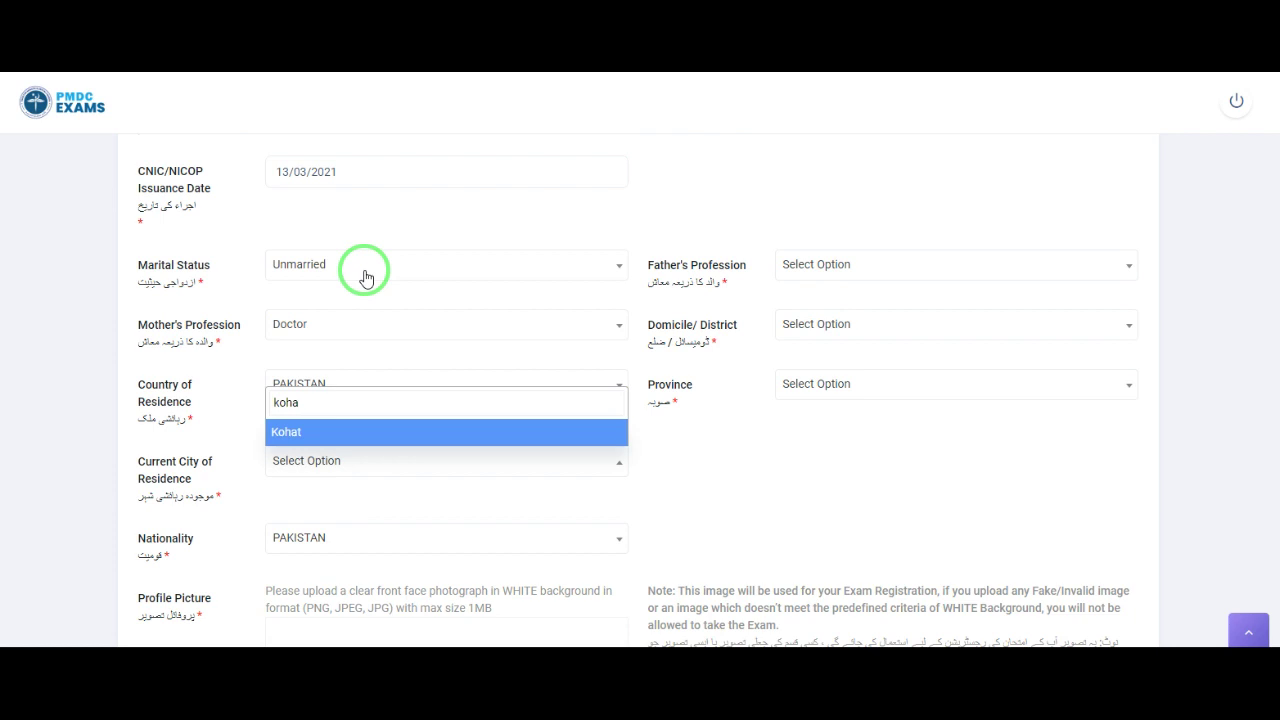
pyautogui.click(297, 433)
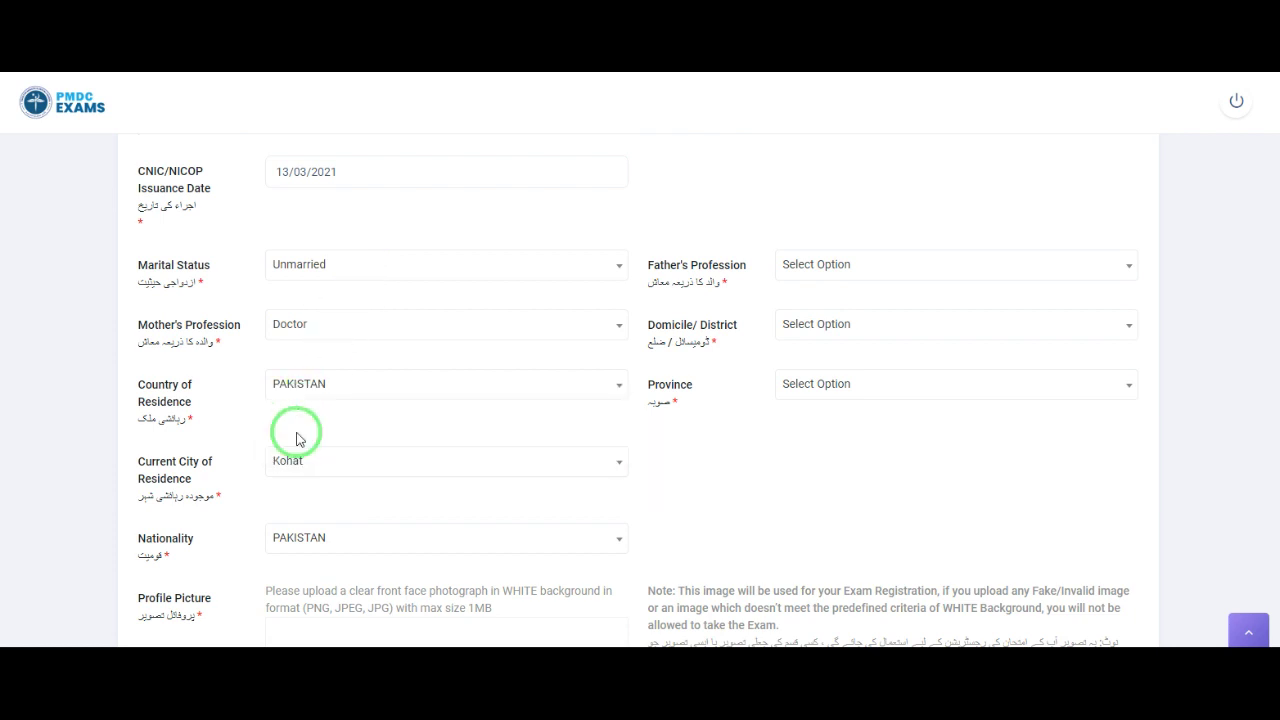
pyautogui.click(329, 543)
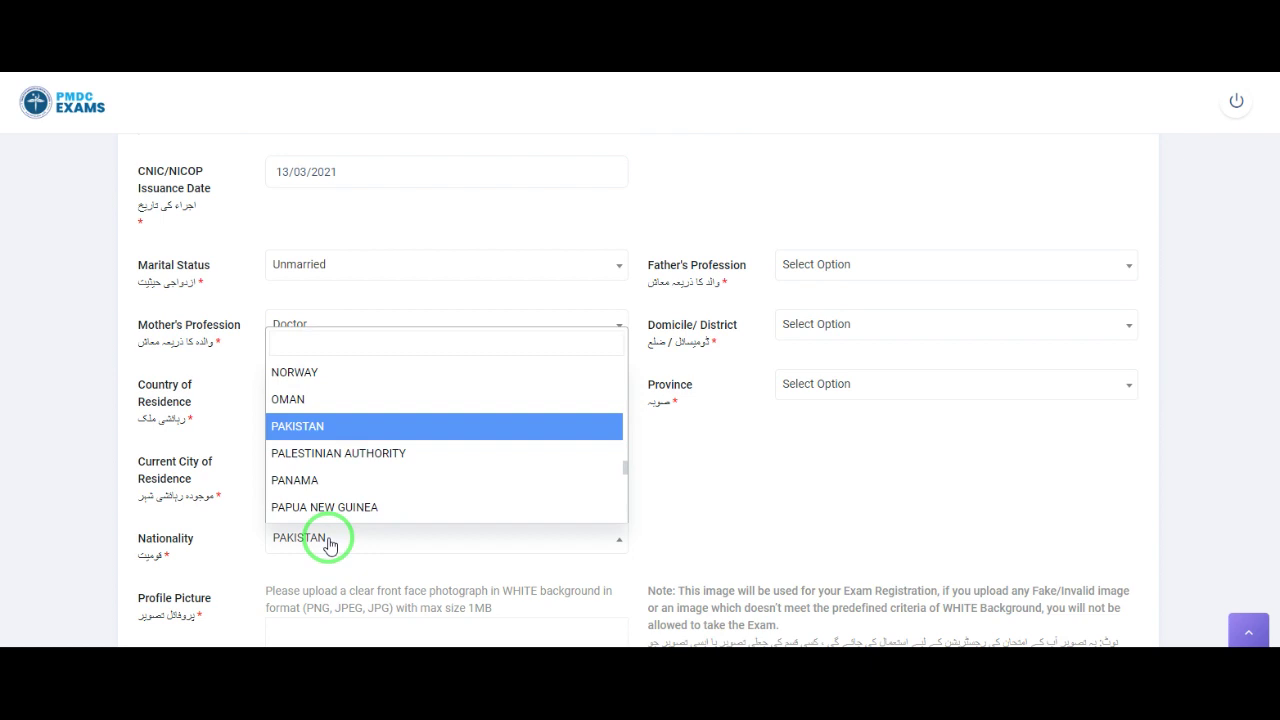
pyautogui.click(331, 543)
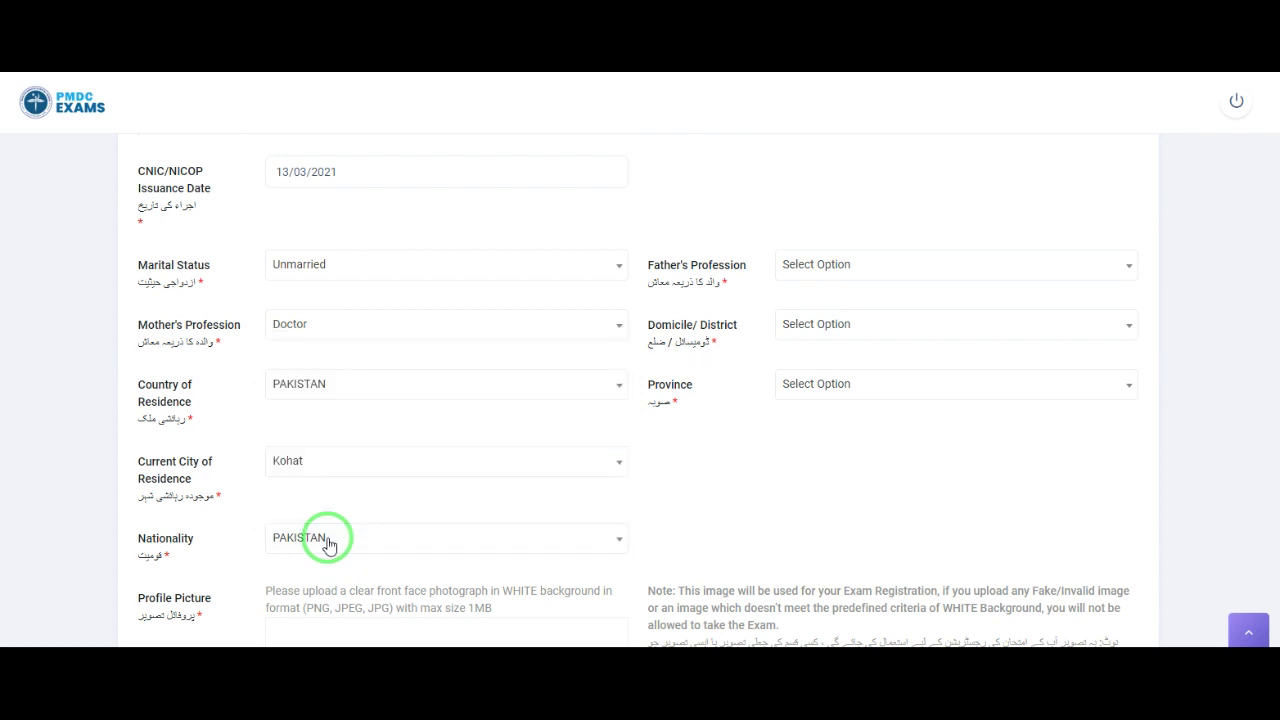
# Step: Drag the portrait photo from the Downloads window into the Profile Picture drop zone
pyautogui.scroll(-1, 331, 555)
pyautogui.scroll(-1, 334, 558)
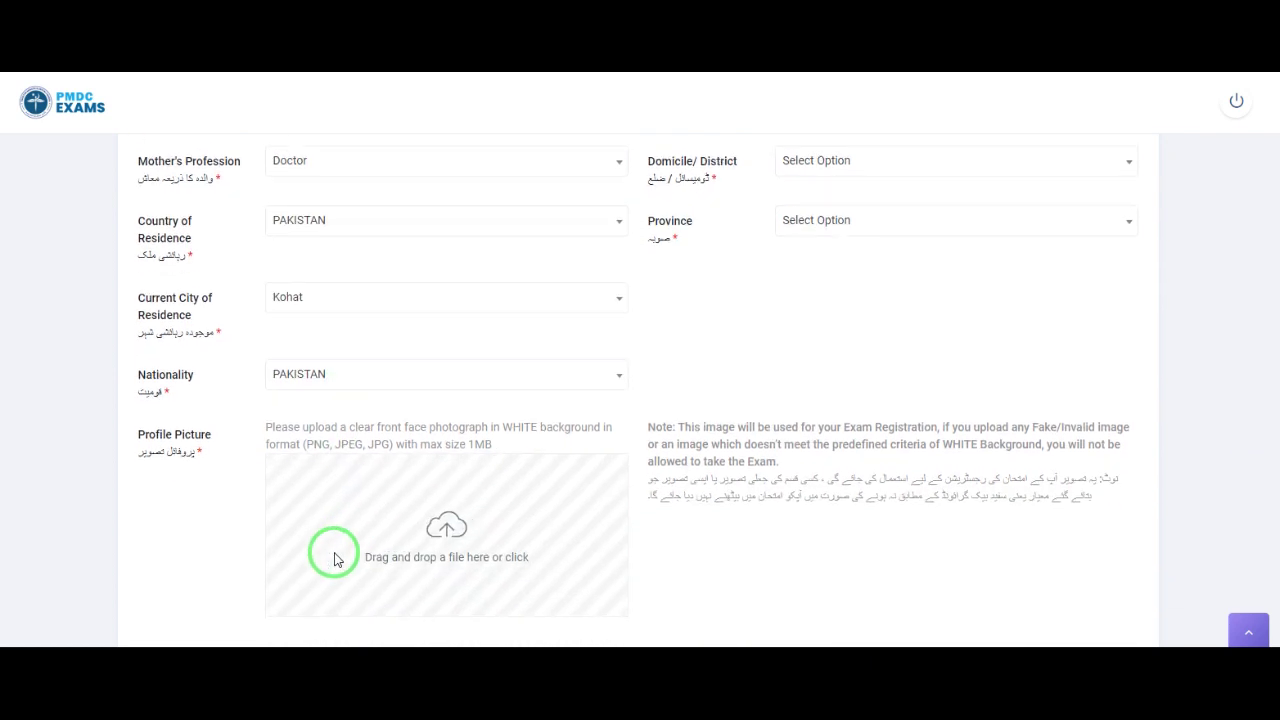
pyautogui.scroll(-1, 300, 515)
pyautogui.moveTo(217, 358); pyautogui.dragTo(100, 350)
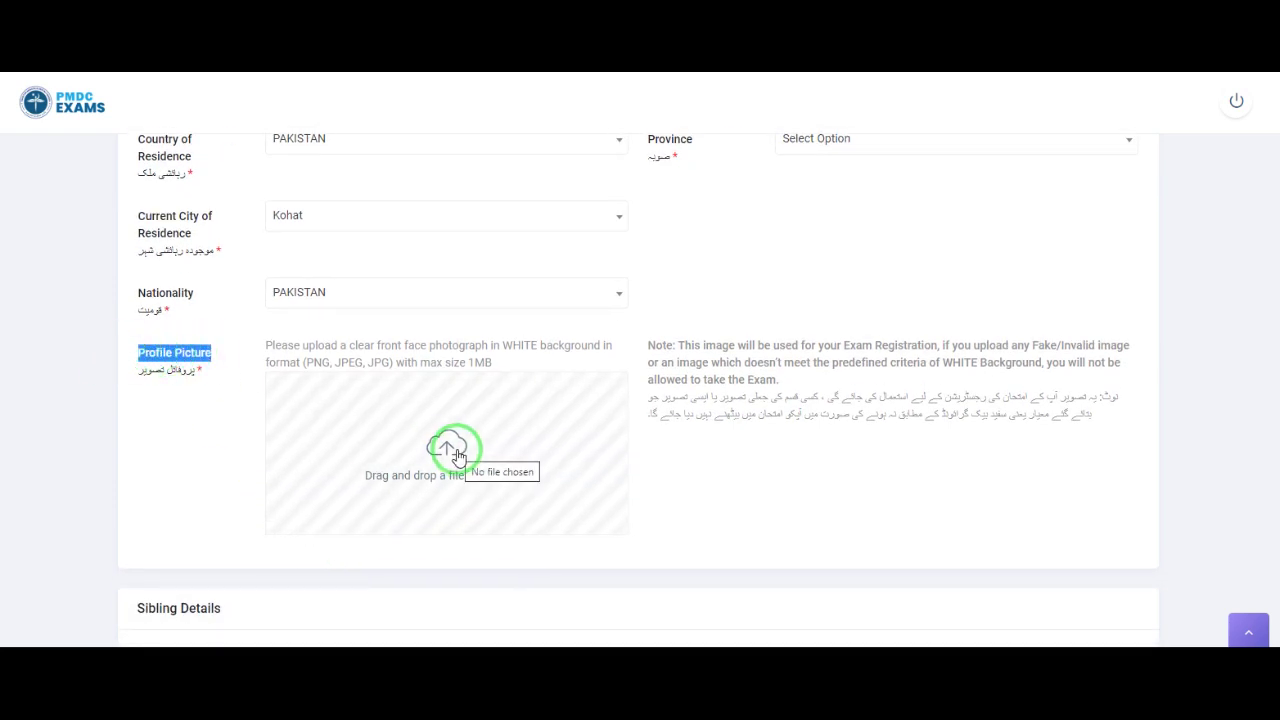
pyautogui.click(490, 484)
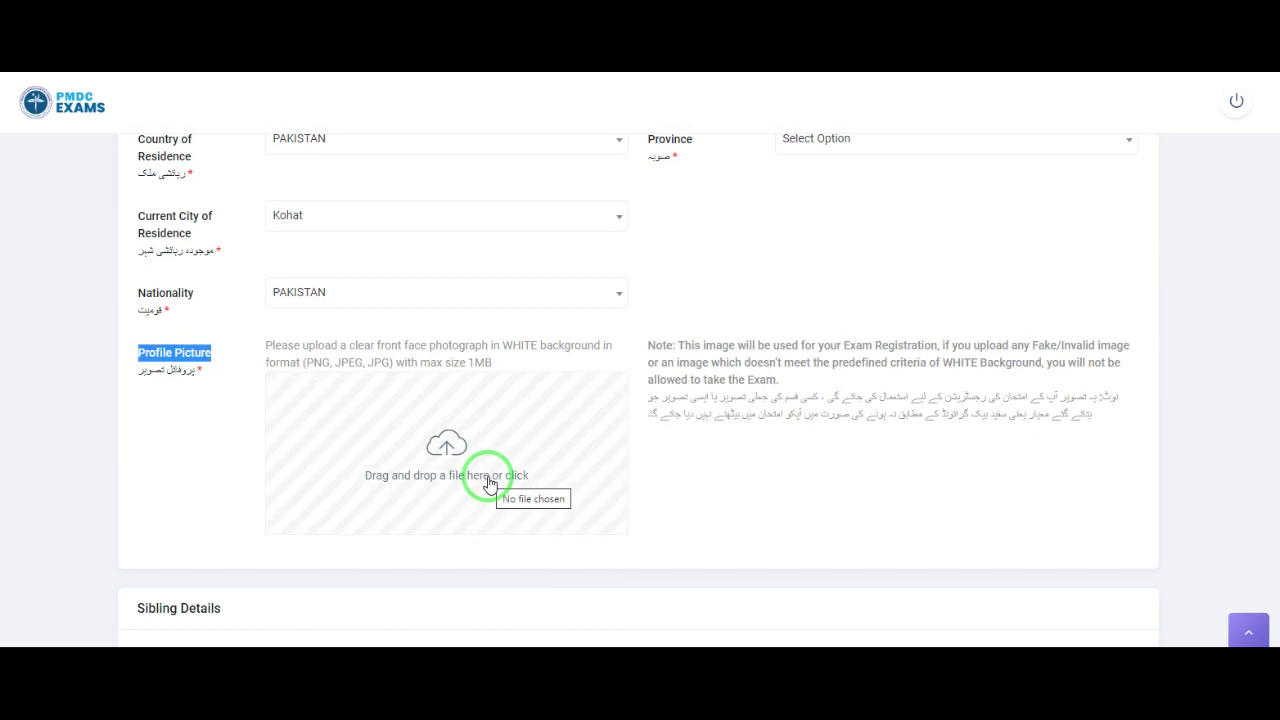
pyautogui.moveTo(490, 632)
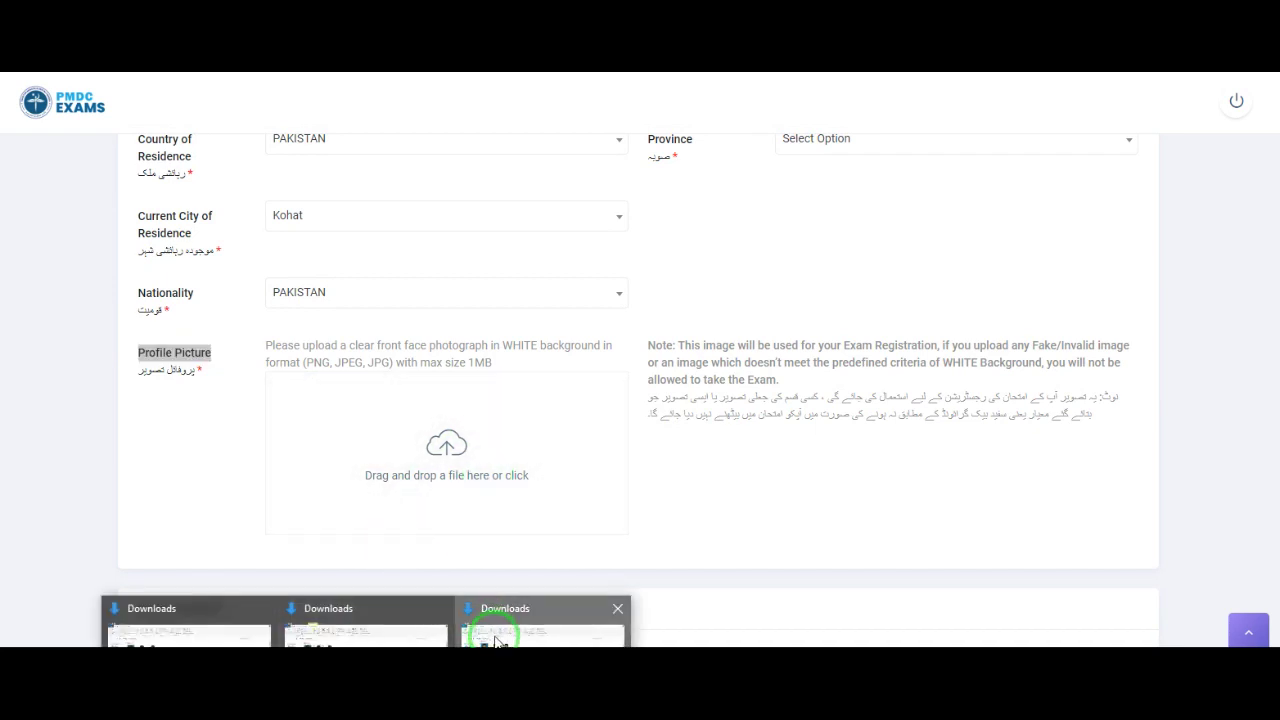
pyautogui.click(490, 632)
pyautogui.moveTo(365, 228); pyautogui.dragTo(450, 487)
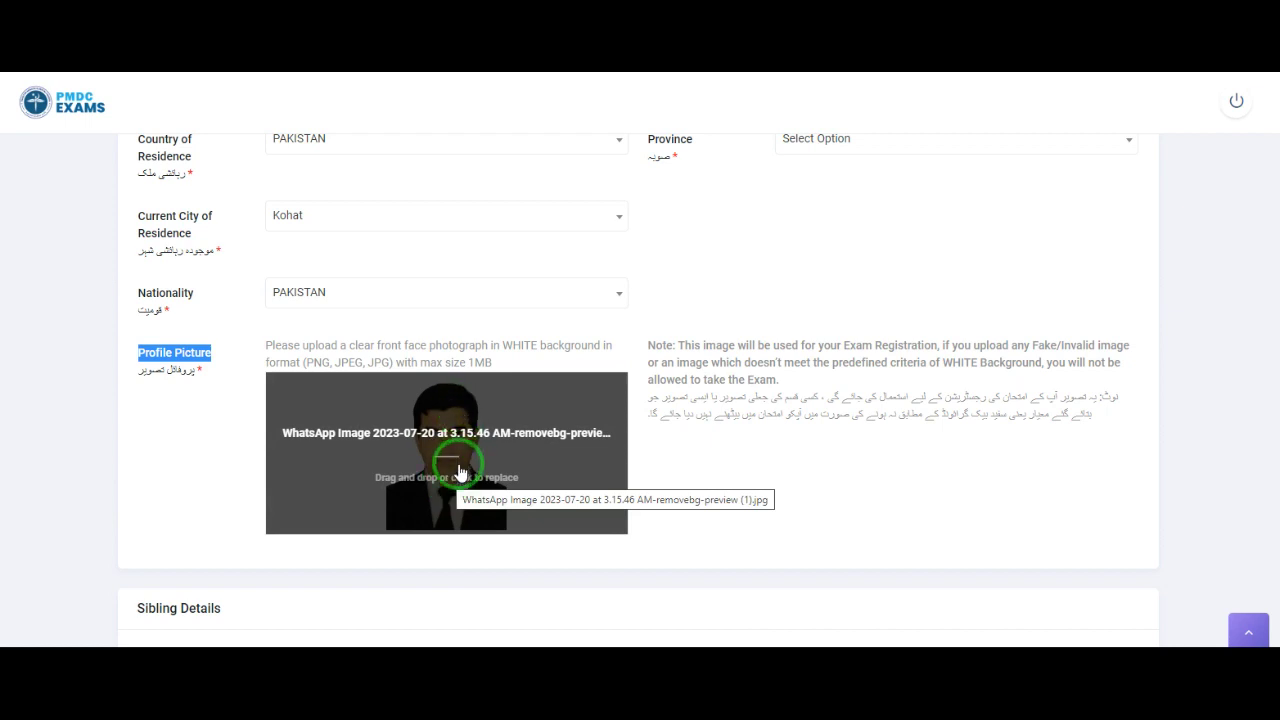
# Step: Upload the first WhatsApp portrait from Downloads through the file picker as the profile picture
pyautogui.click(450, 460)
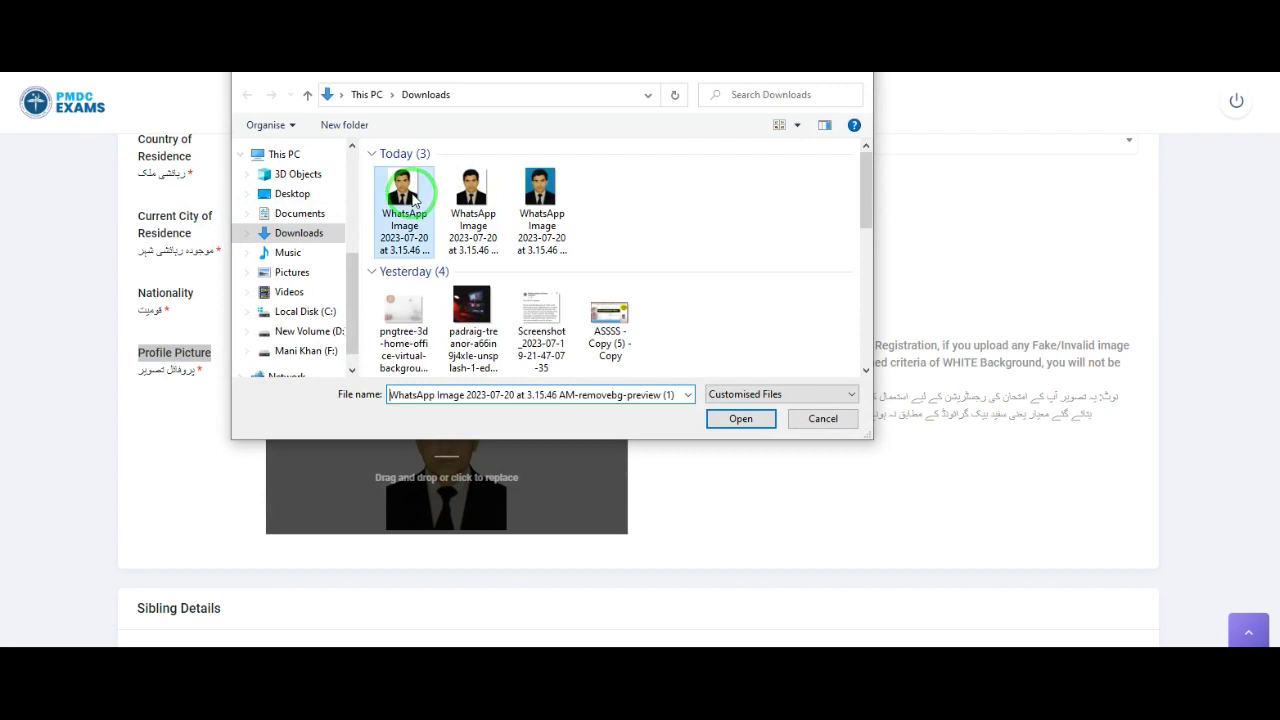
pyautogui.doubleClick(410, 200)
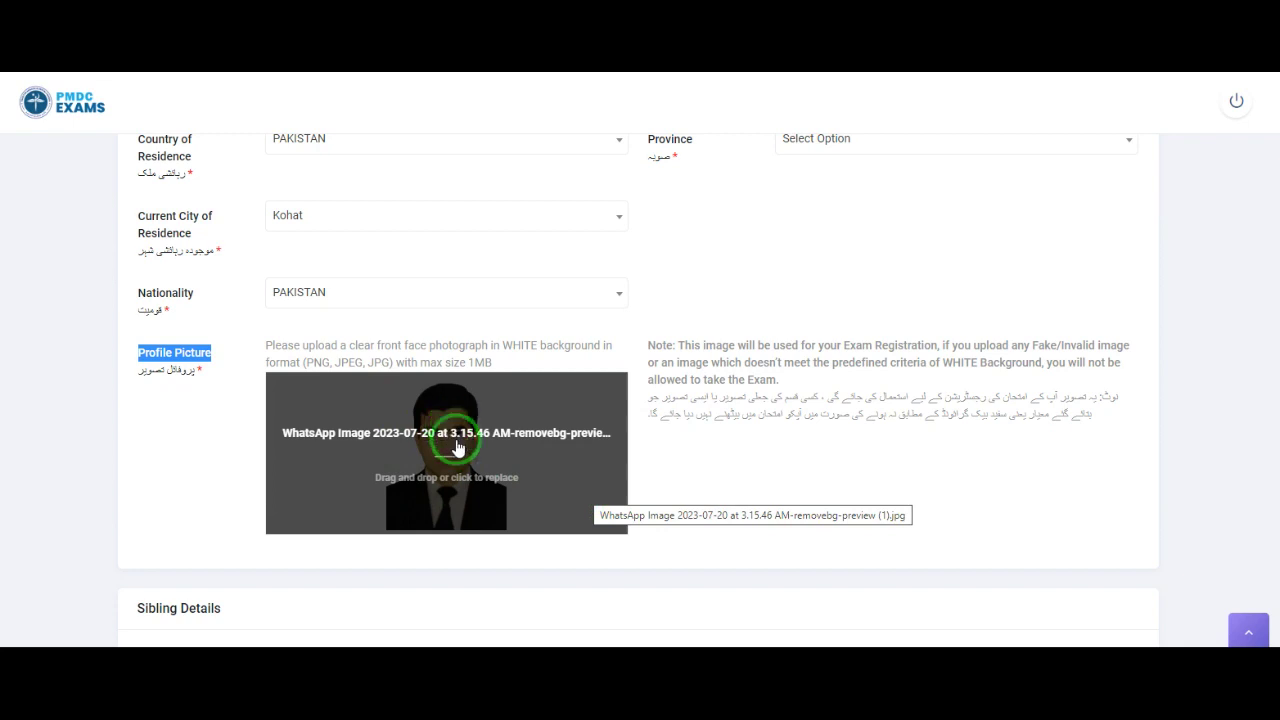
pyautogui.click(500, 479)
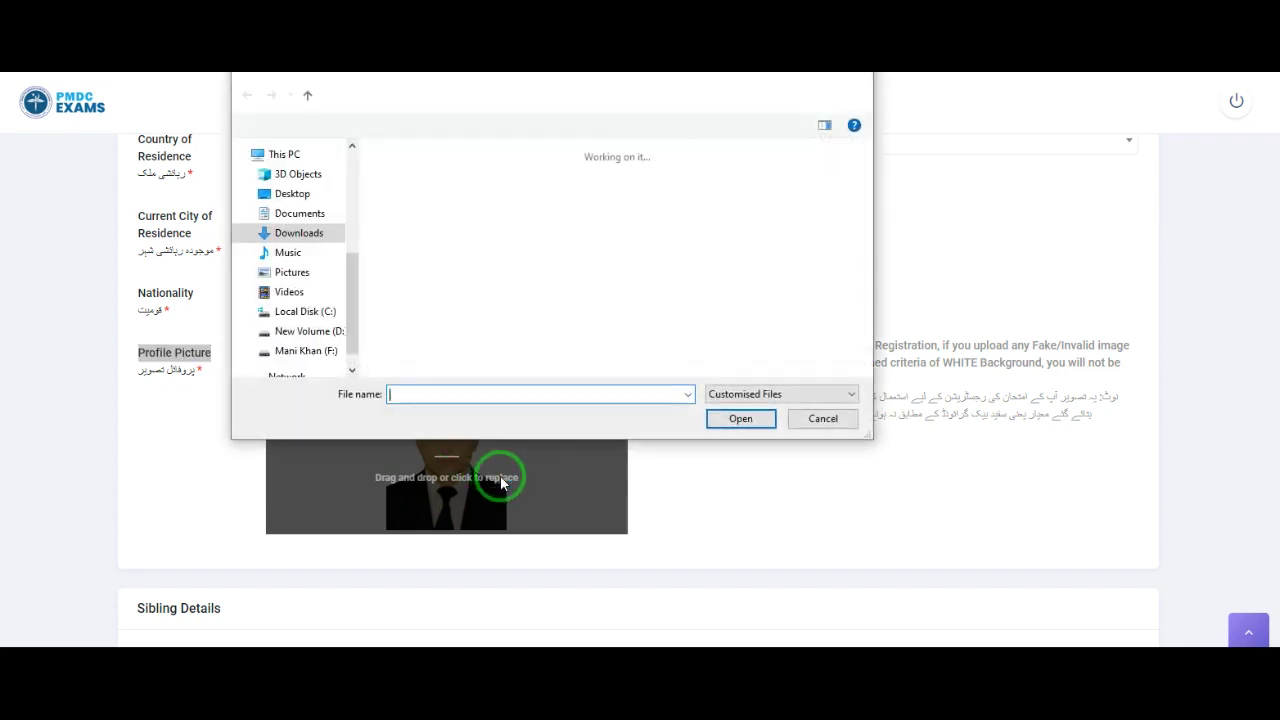
pyautogui.click(405, 200)
pyautogui.doubleClick(405, 200)
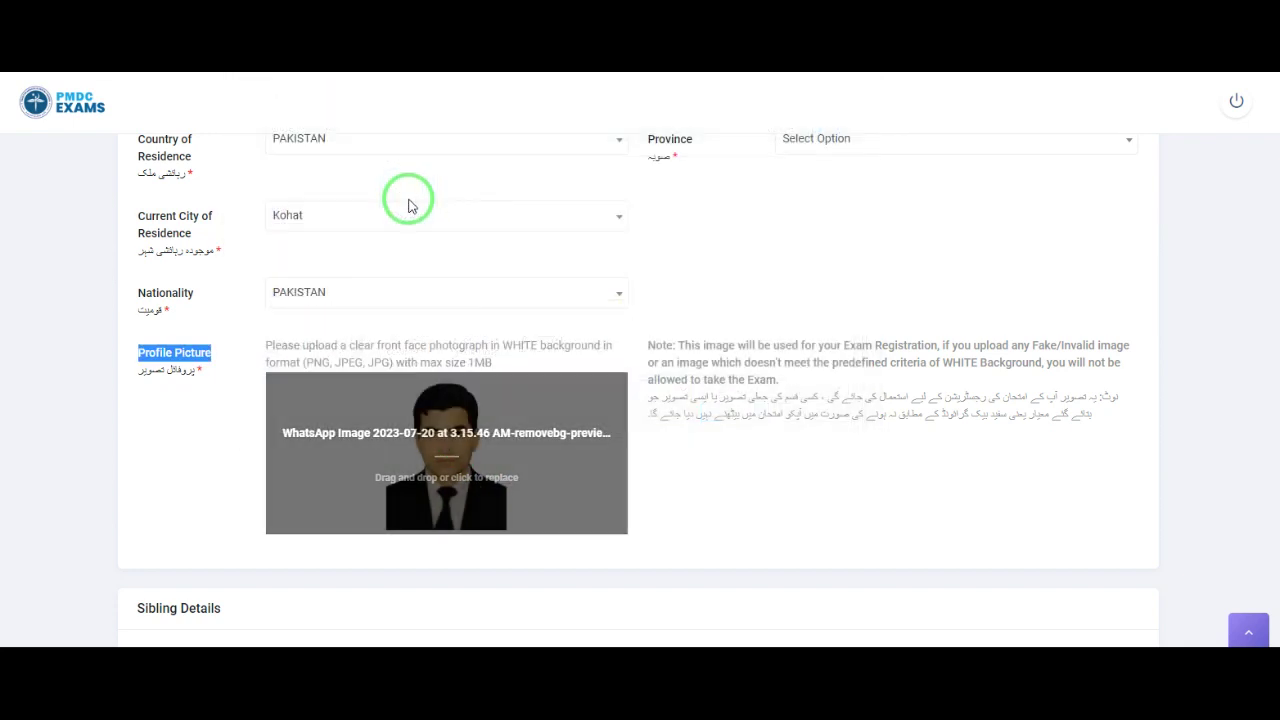
pyautogui.scroll(-1, 477, 517)
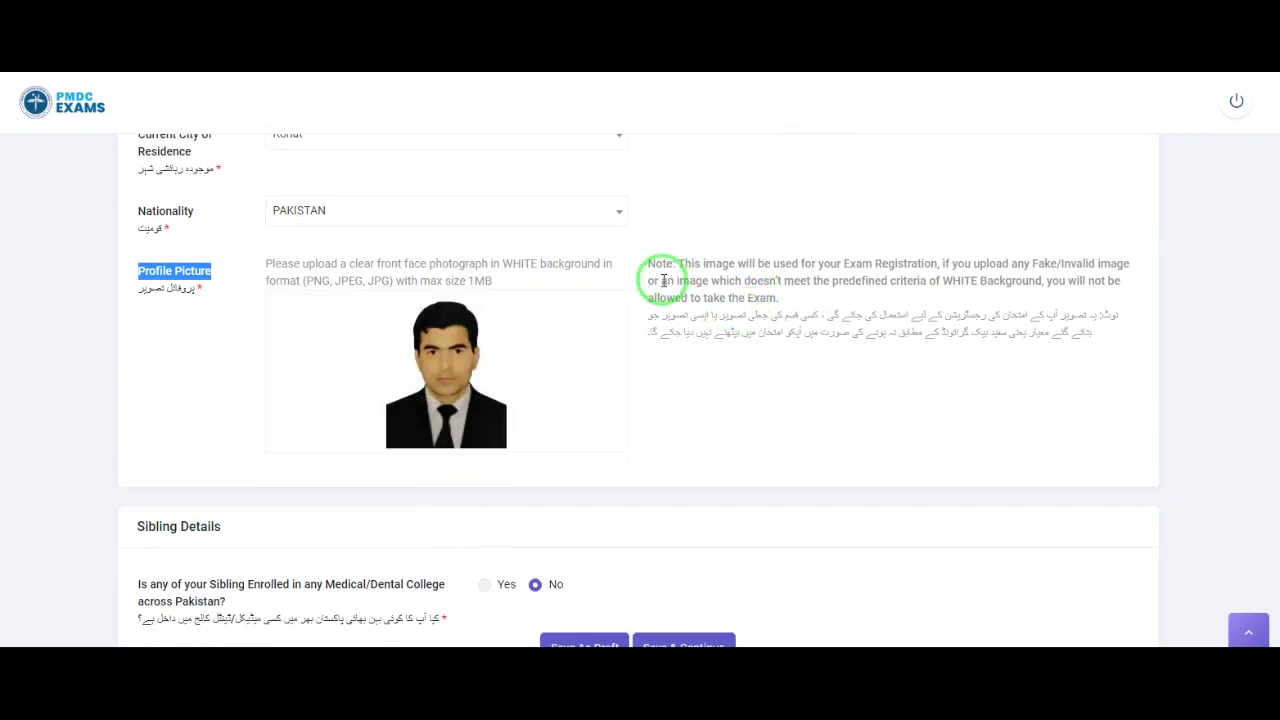
# Step: Highlight the image-usage note, the exam-barring warning and the sibling enrolment question
pyautogui.moveTo(678, 264); pyautogui.dragTo(866, 251)
pyautogui.click(842, 240)
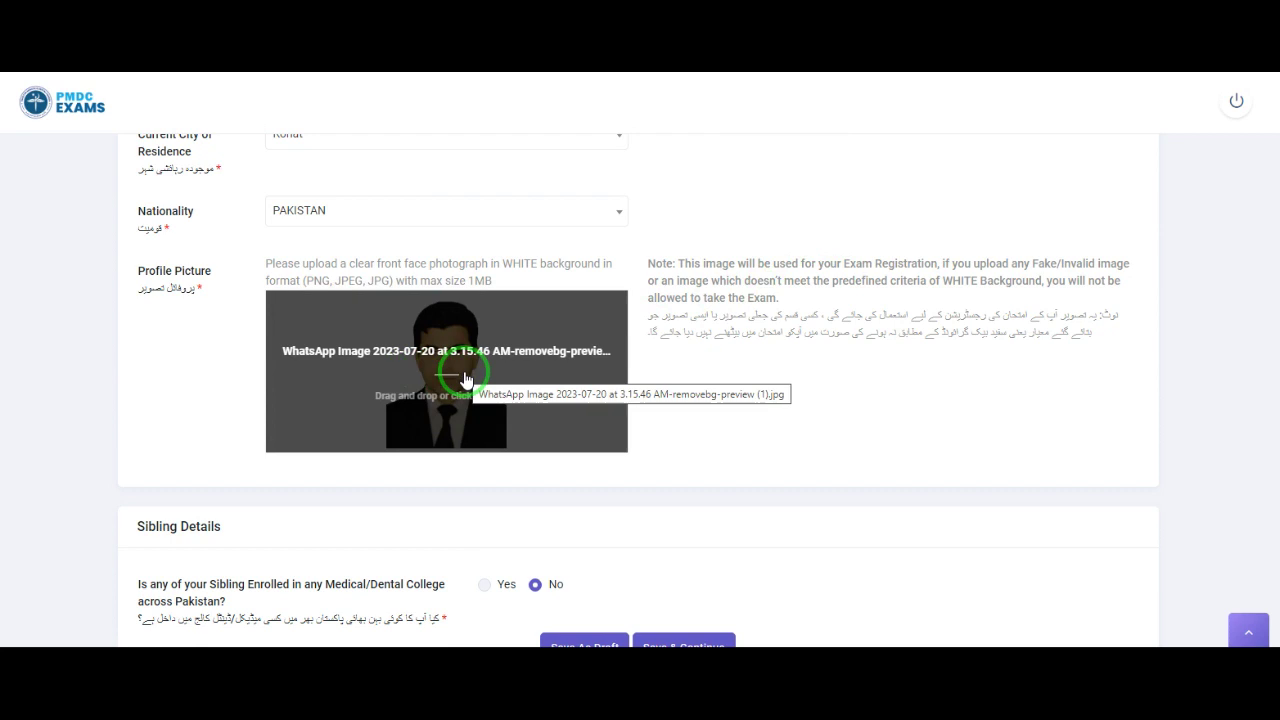
pyautogui.moveTo(1047, 281); pyautogui.dragTo(1113, 297)
pyautogui.moveTo(776, 298); pyautogui.dragTo(712, 298)
pyautogui.scroll(-1, 480, 460)
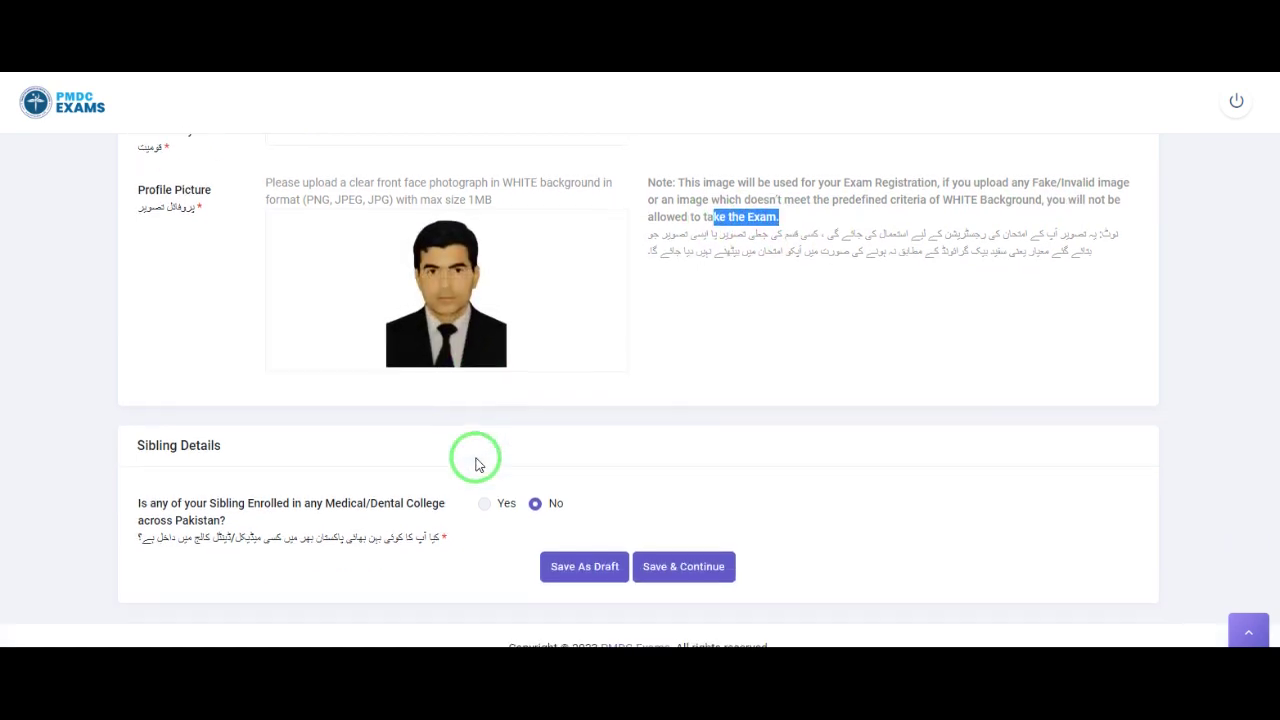
pyautogui.moveTo(139, 502); pyautogui.dragTo(300, 522)
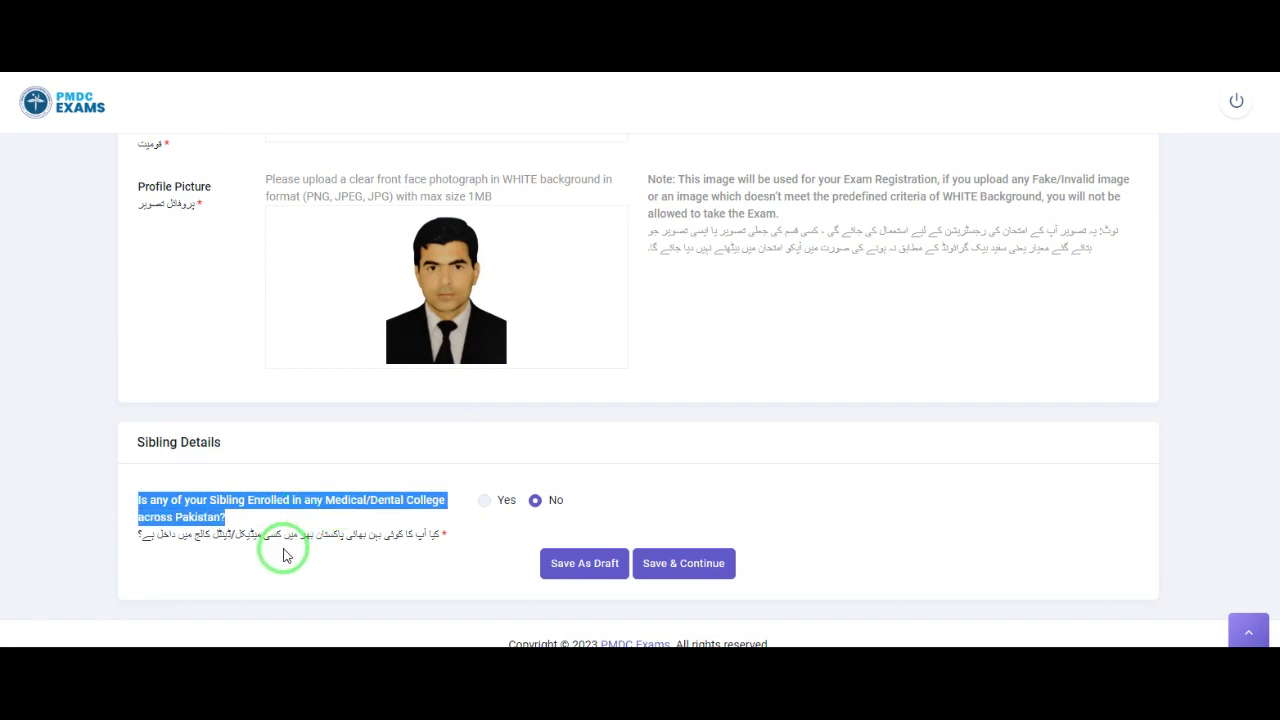
# Step: Answer Yes to sibling enrolment and choose Army Medical College as the sibling's college
pyautogui.click(484, 501)
pyautogui.click(848, 504)
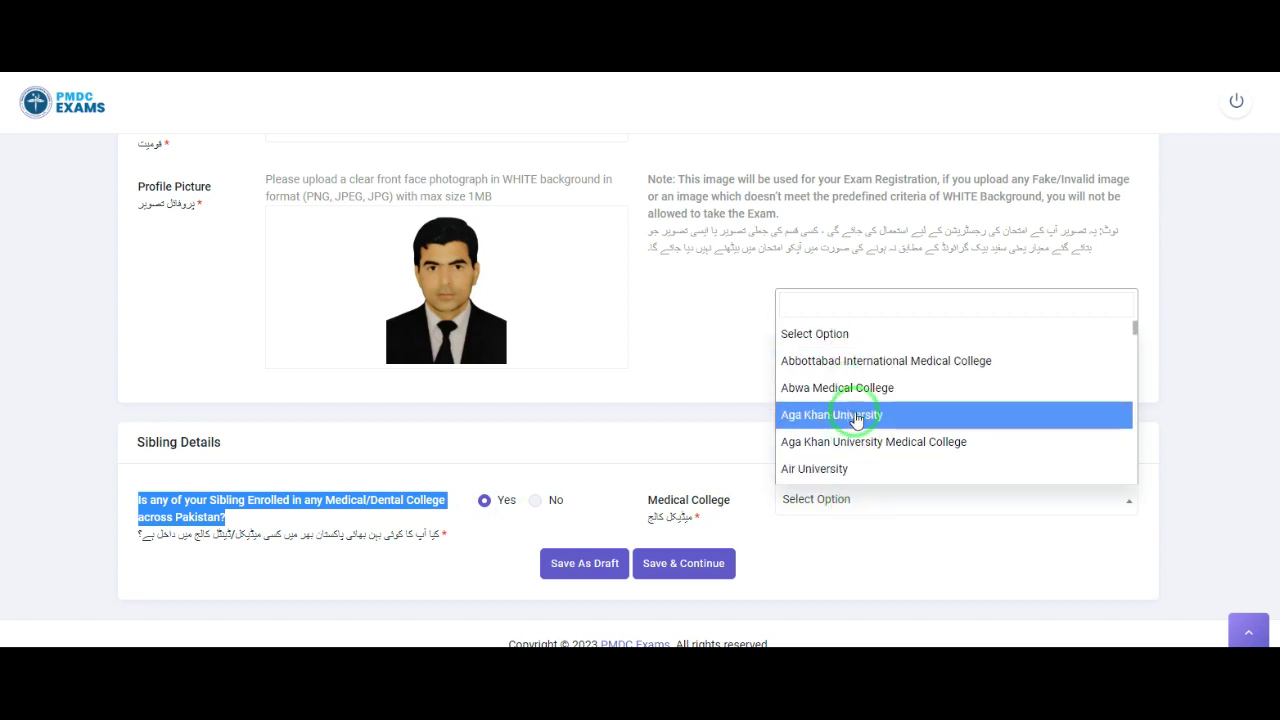
pyautogui.scroll(-3, 857, 422)
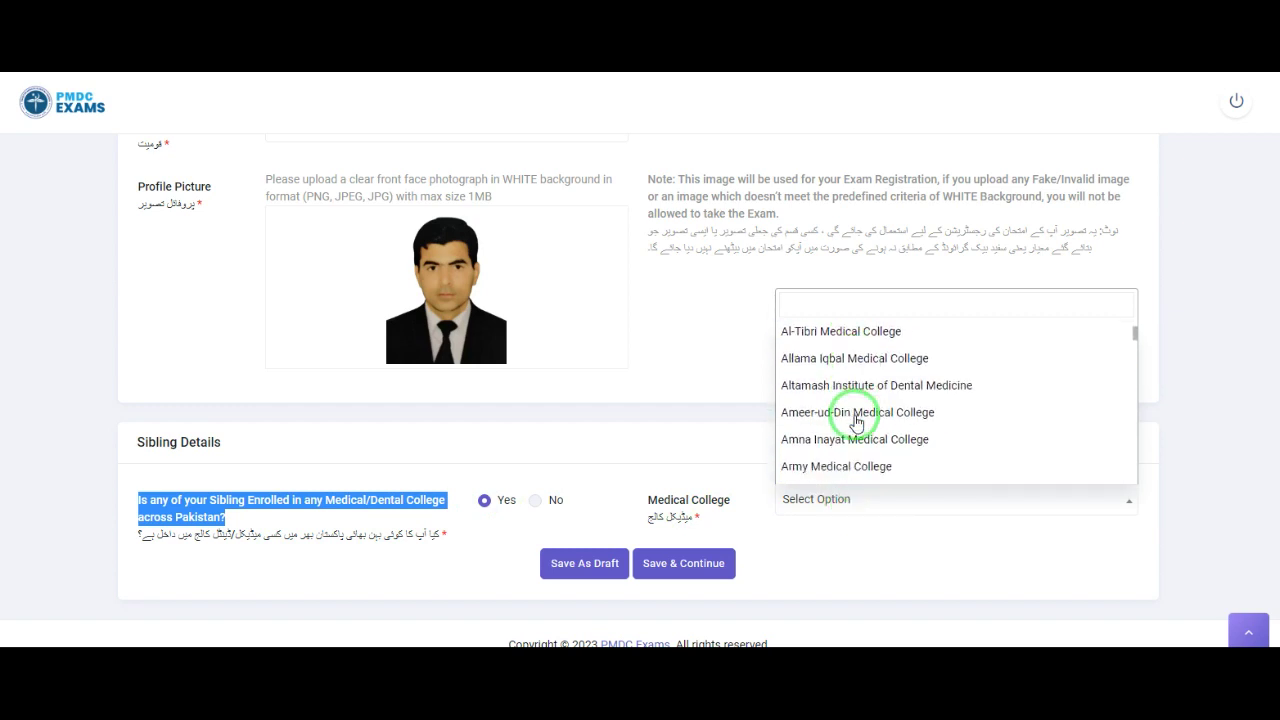
pyautogui.click(864, 467)
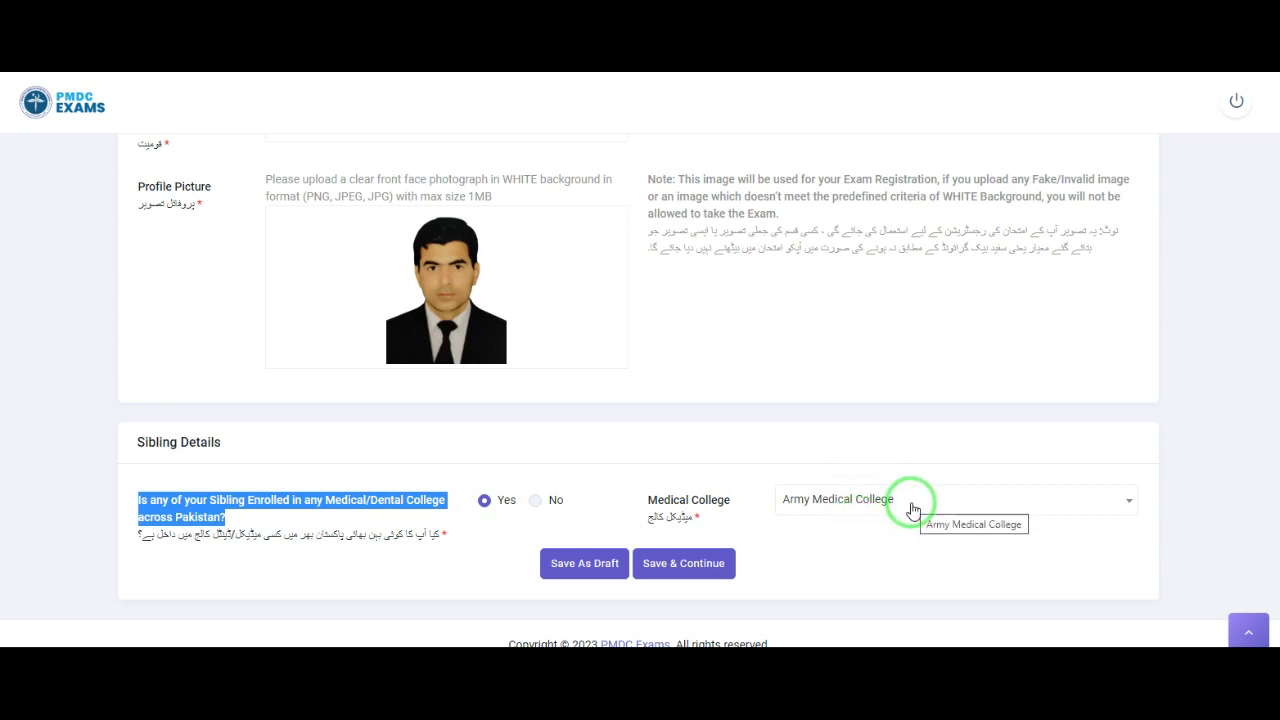
pyautogui.scroll(15, 831, 449)
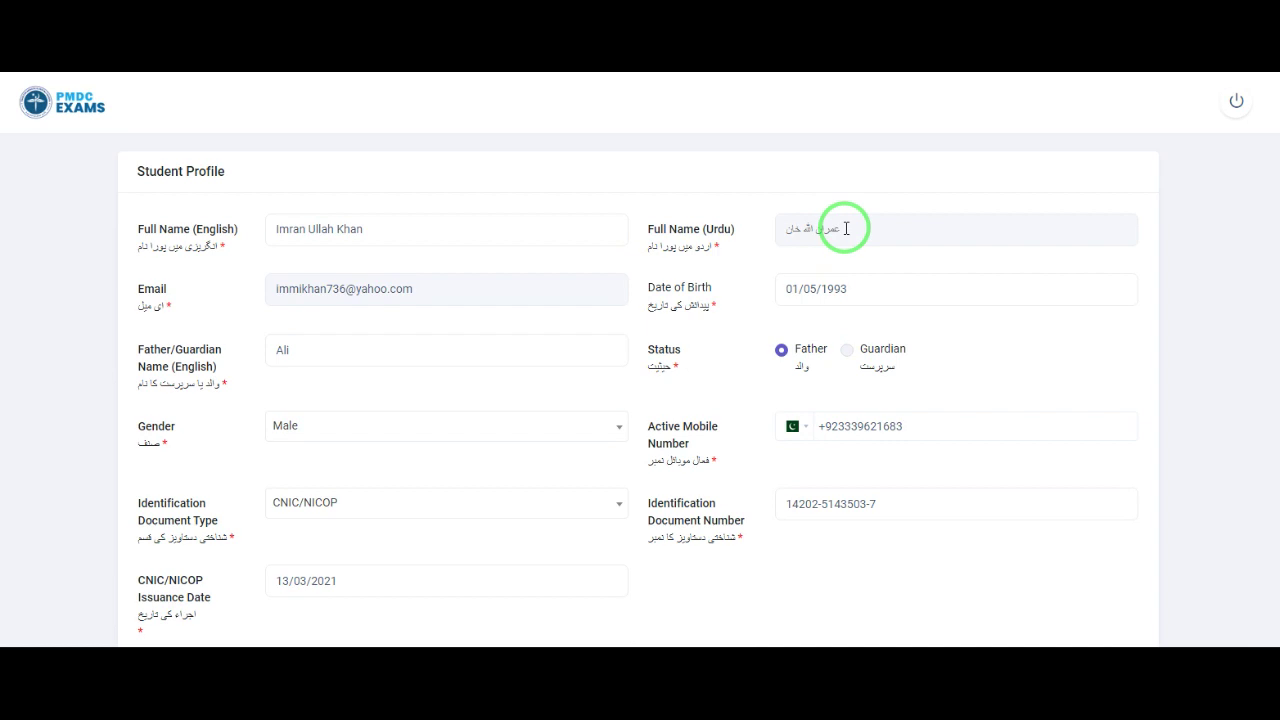
# Step: Review the date of birth and identification document fields, leaving them unchanged
pyautogui.click(812, 290)
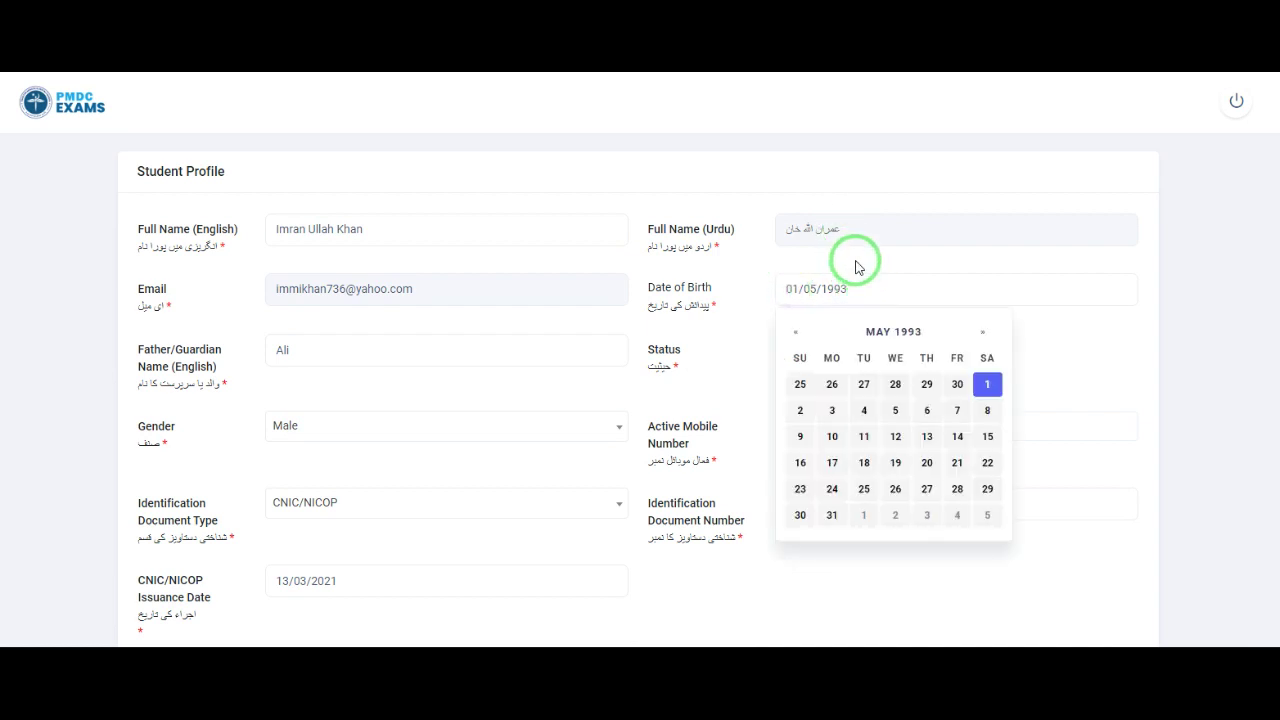
pyautogui.click(851, 263)
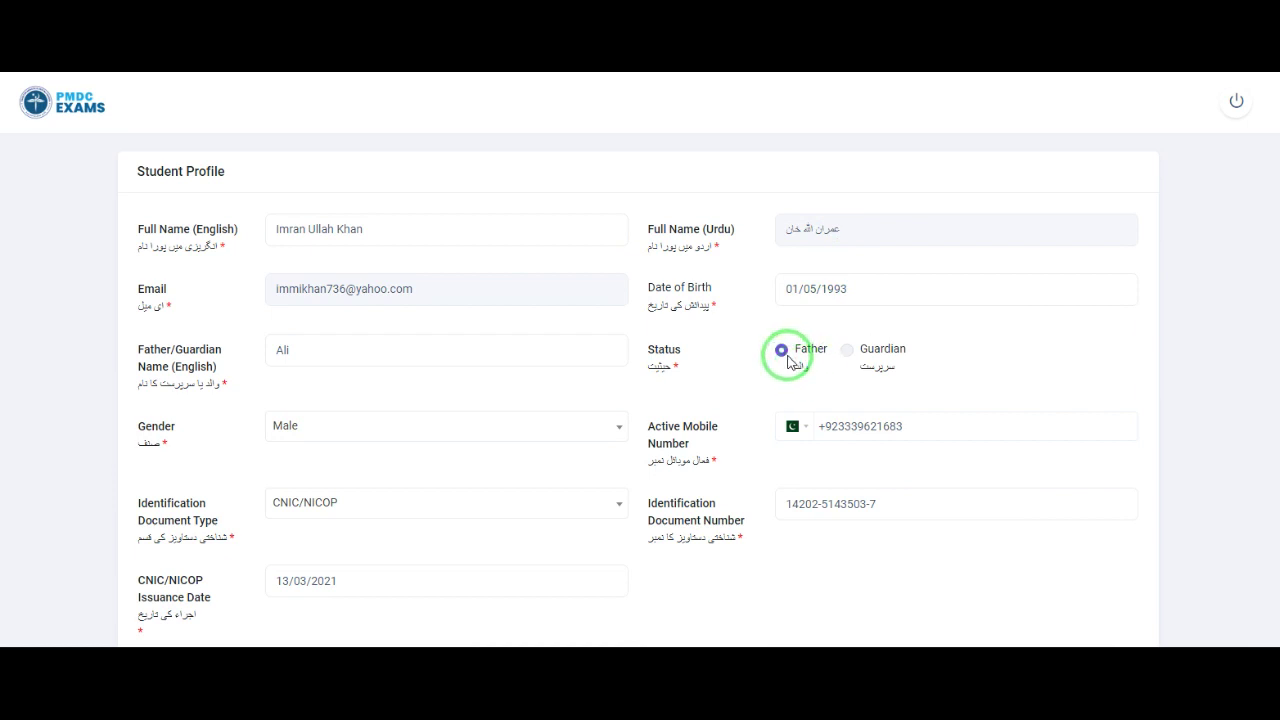
pyautogui.scroll(-1, 760, 430)
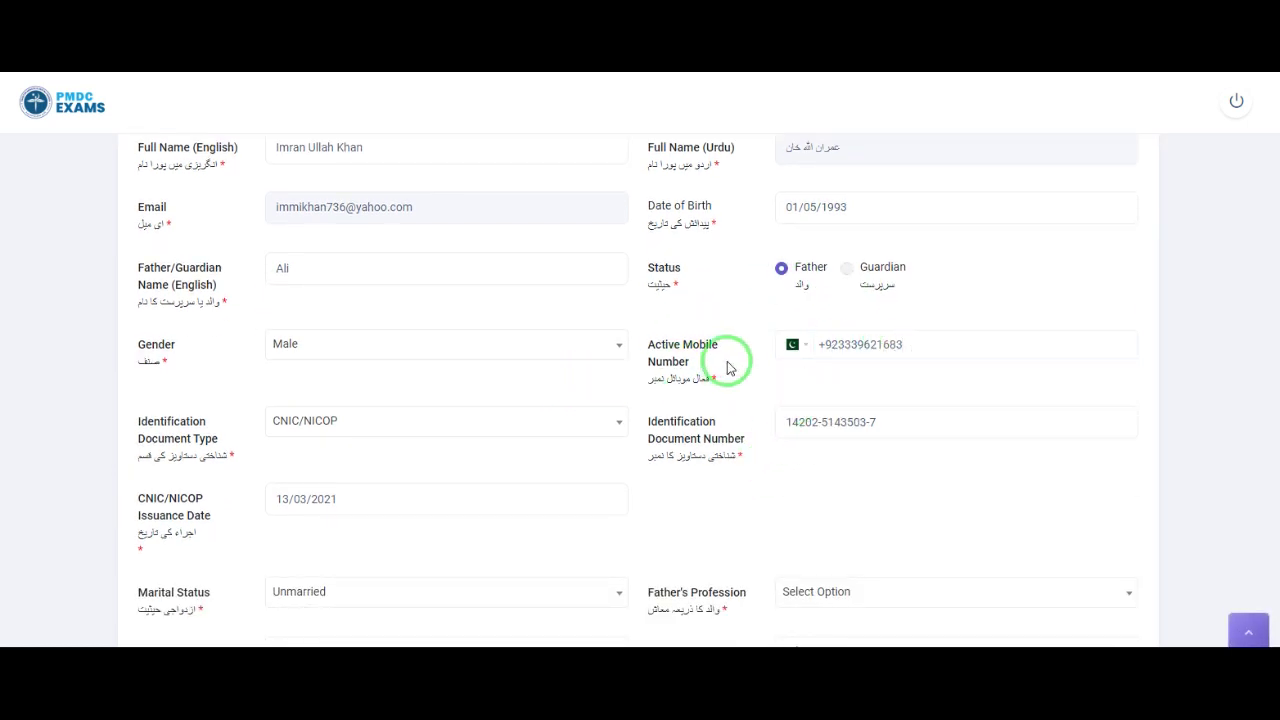
pyautogui.scroll(-1, 697, 478)
pyautogui.scroll(-1, 697, 478)
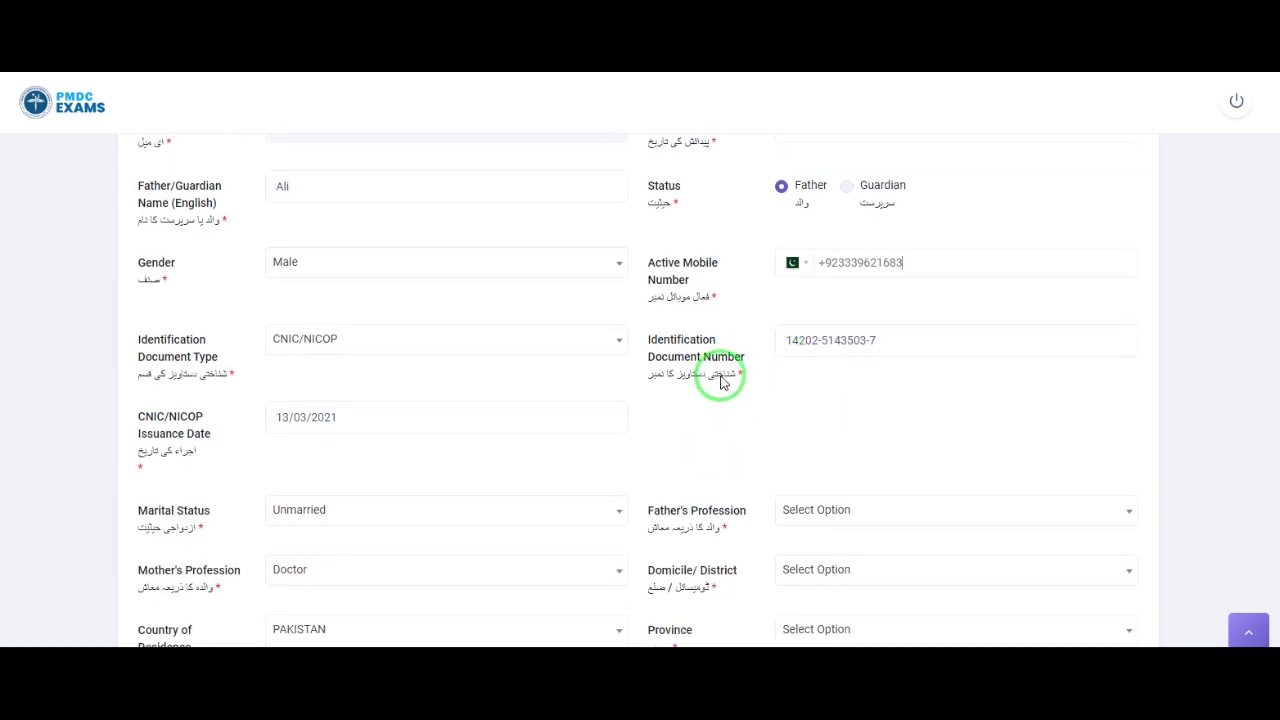
pyautogui.click(350, 341)
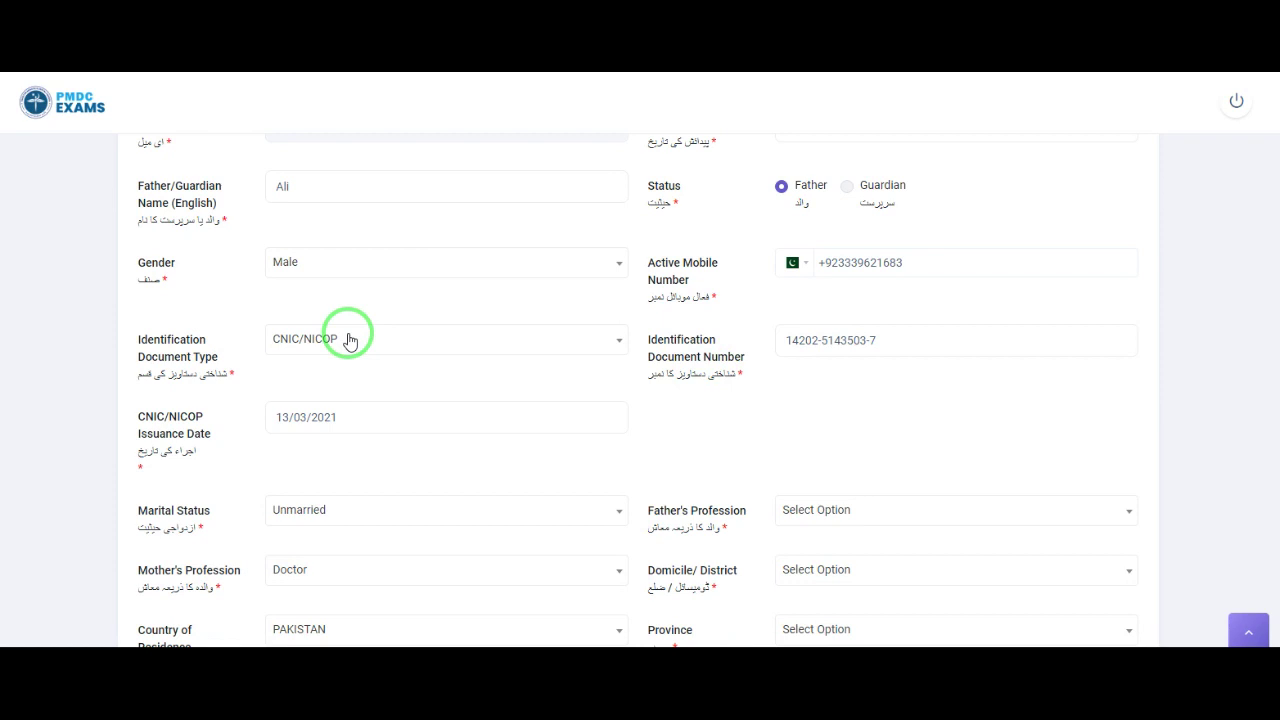
pyautogui.click(904, 345)
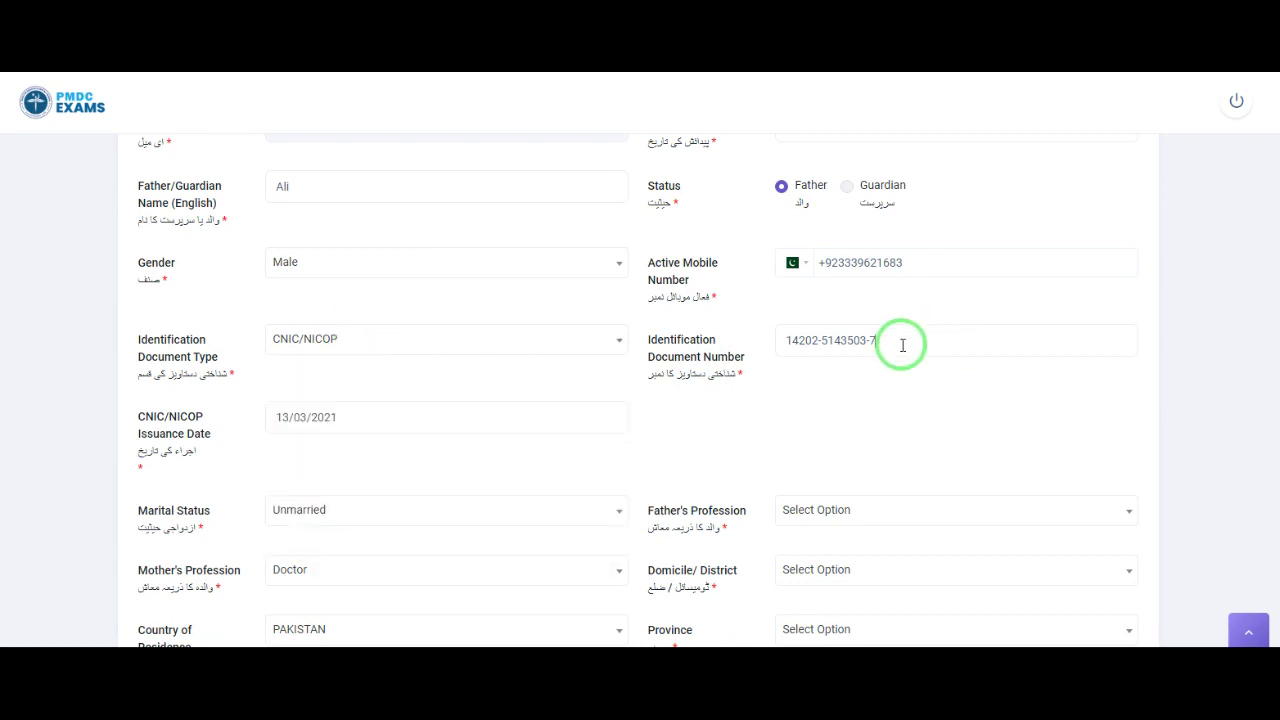
pyautogui.scroll(-2, 875, 430)
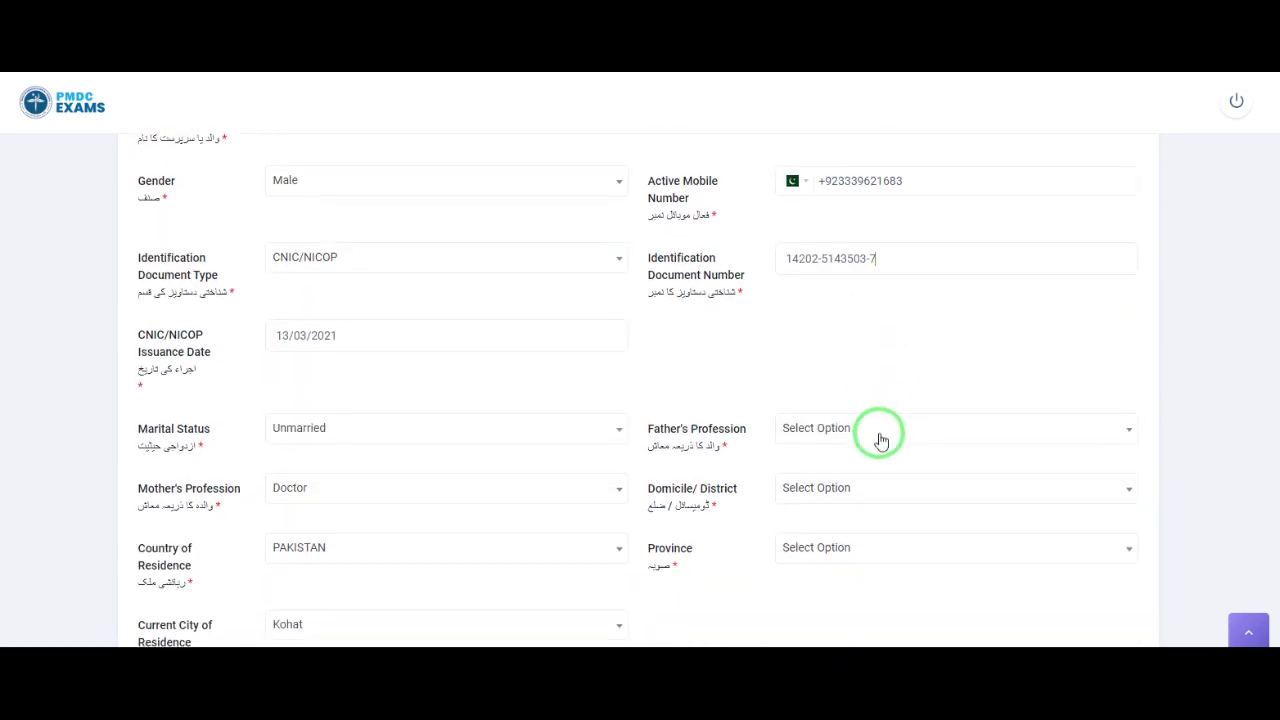
# Step: Set the father's profession to Teacher by searching 'teac' in the dropdown
pyautogui.click(880, 440)
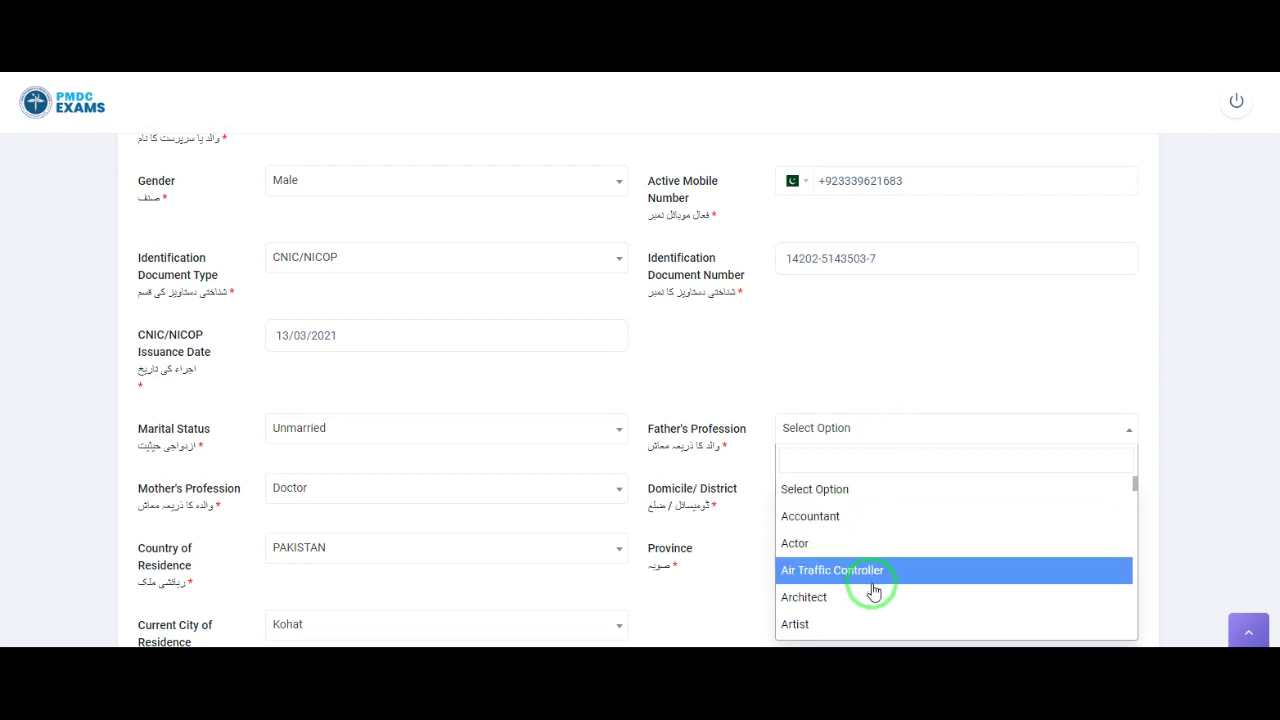
pyautogui.scroll(-1, 873, 590)
pyautogui.scroll(-1, 873, 592)
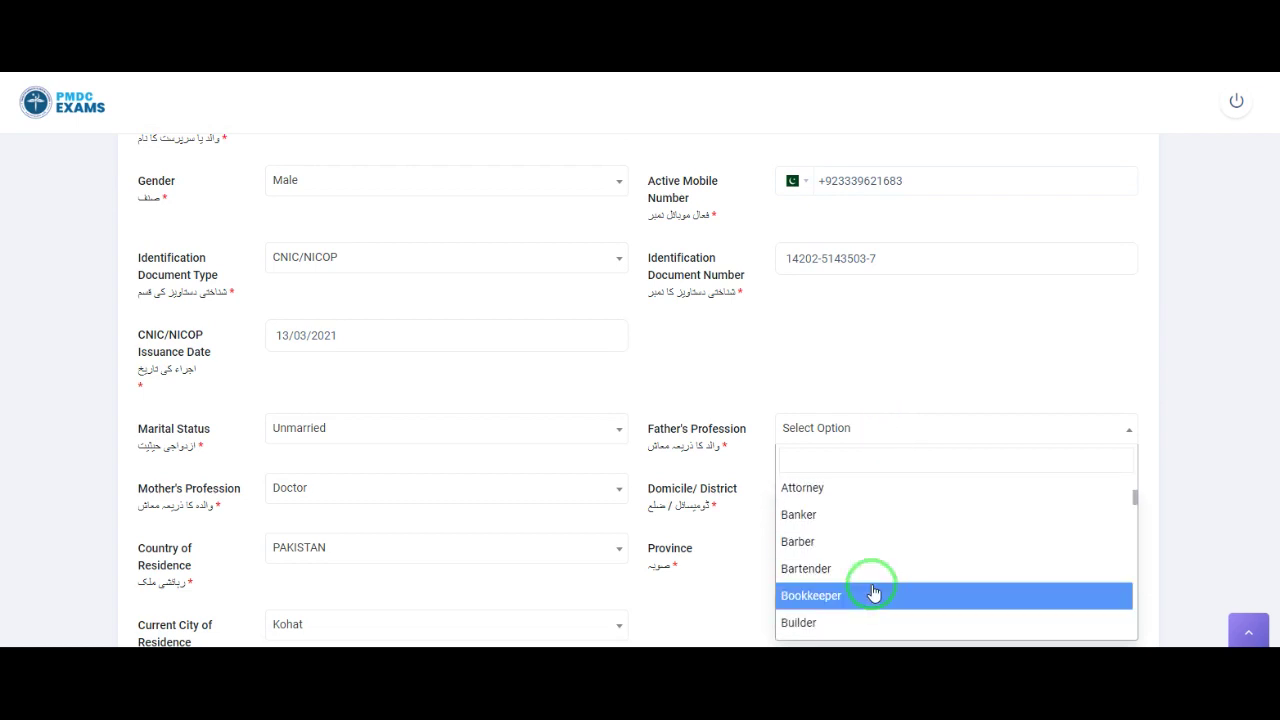
pyautogui.scroll(-2, 851, 609)
pyautogui.scroll(-2, 851, 610)
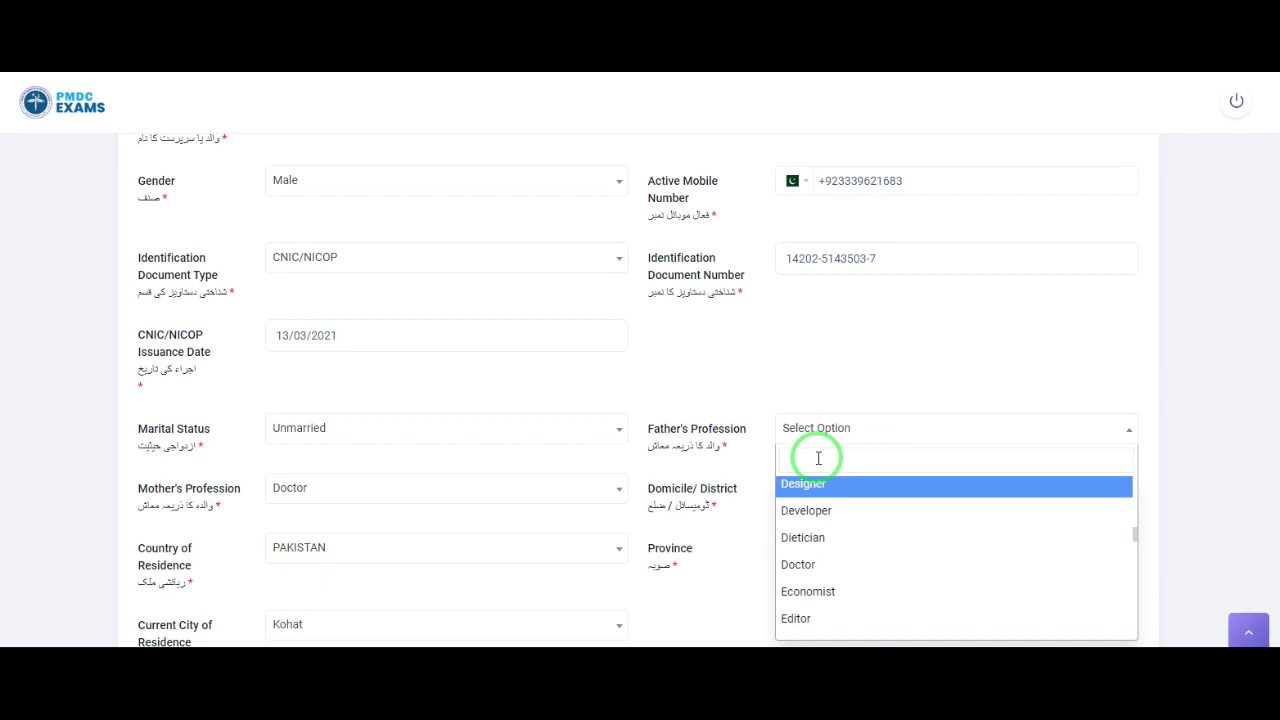
pyautogui.write('teac')
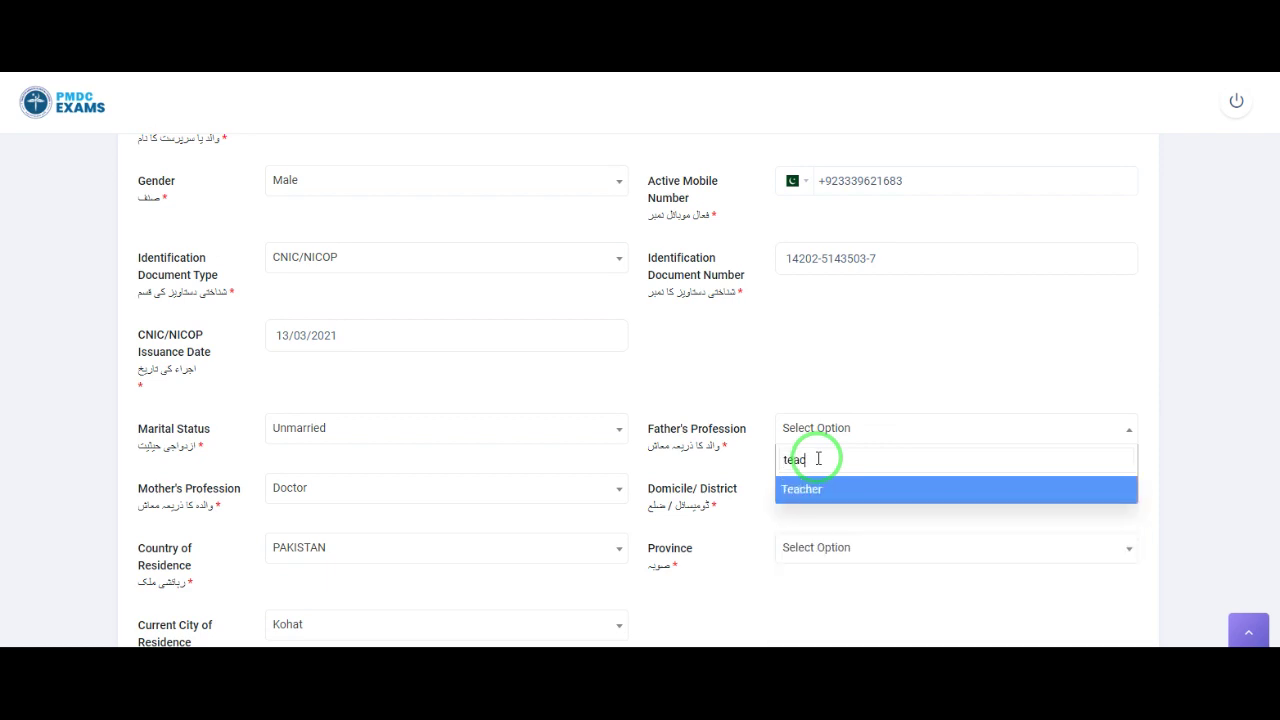
pyautogui.click(822, 496)
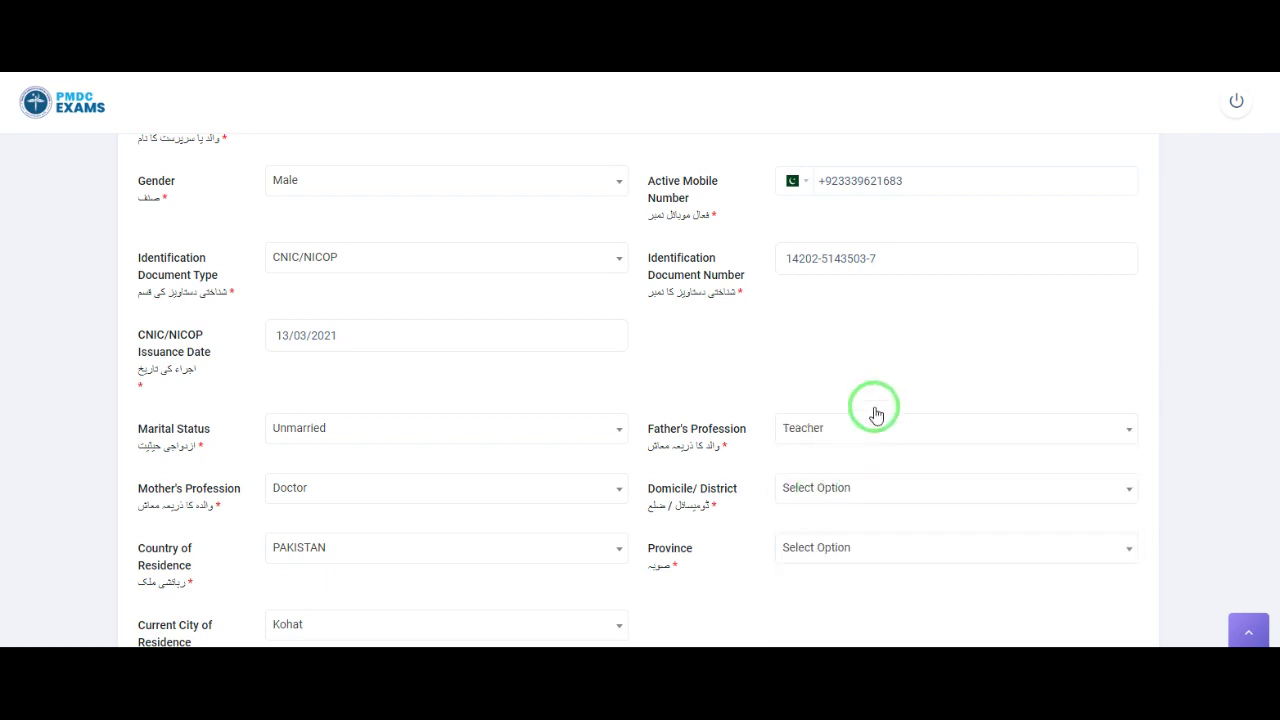
pyautogui.scroll(-2, 886, 443)
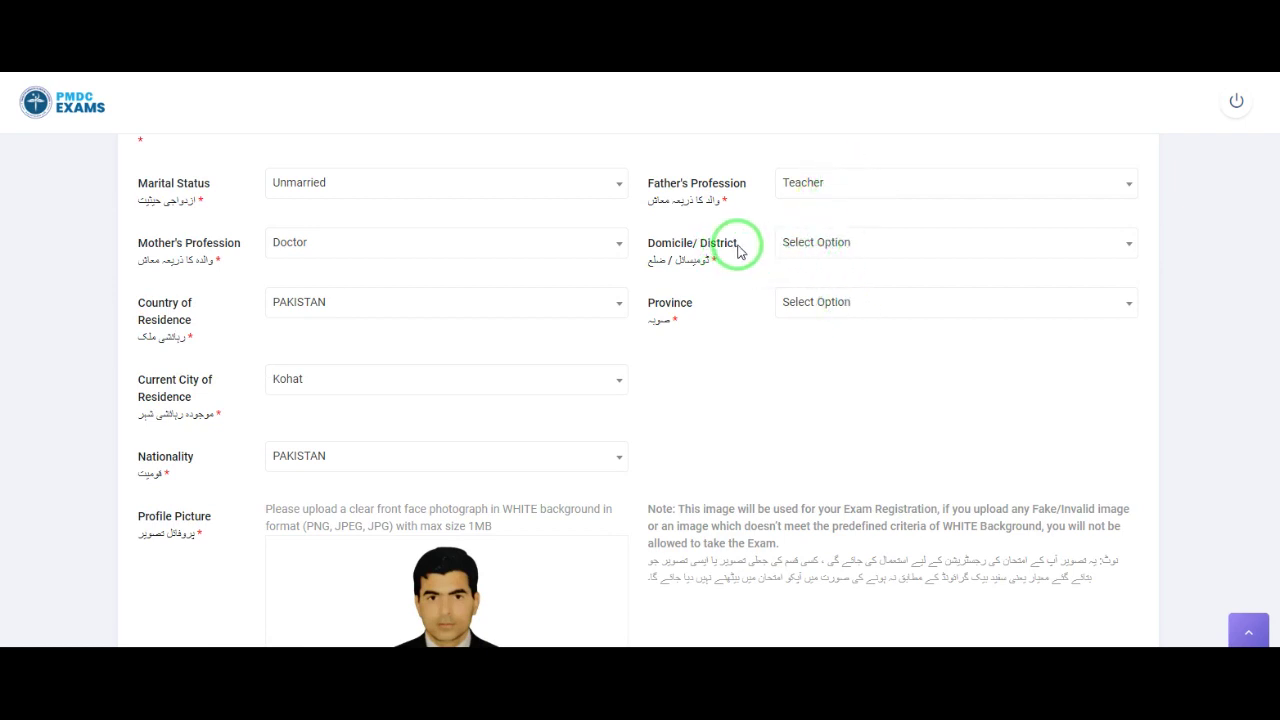
# Step: Set the domicile district to Kohat by searching 'koh'
pyautogui.moveTo(740, 249); pyautogui.dragTo(654, 248)
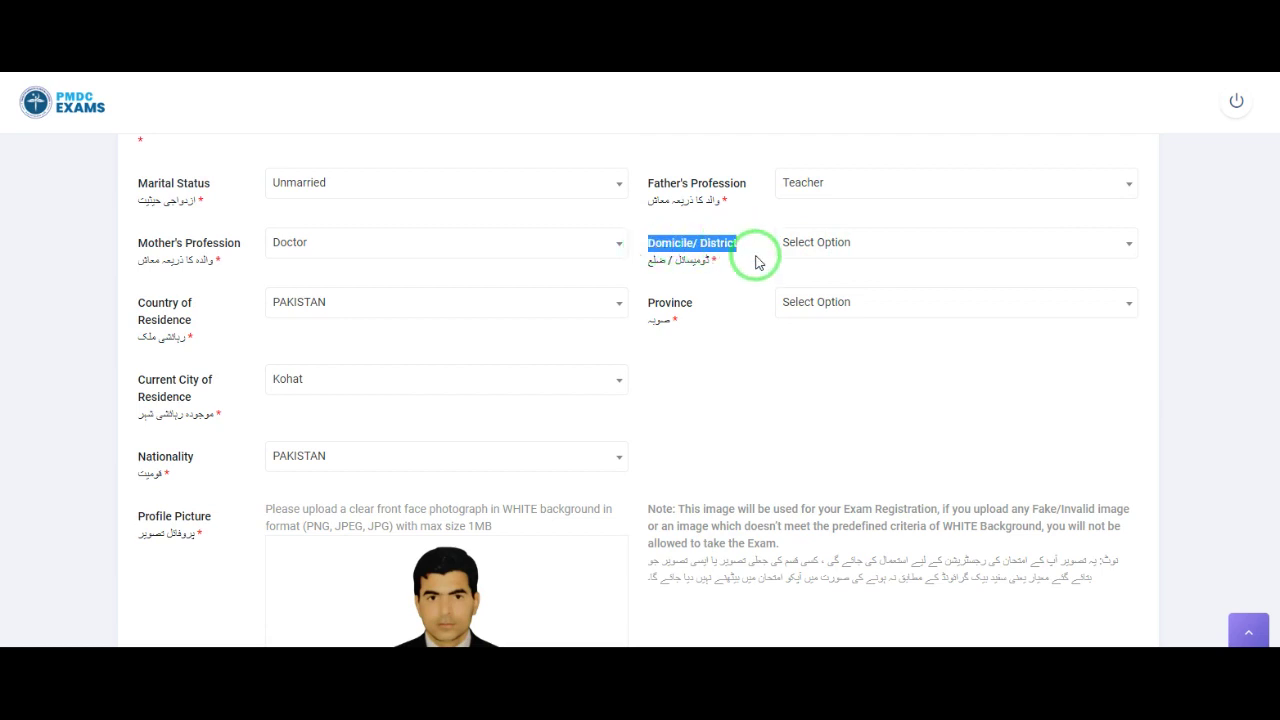
pyautogui.click(835, 246)
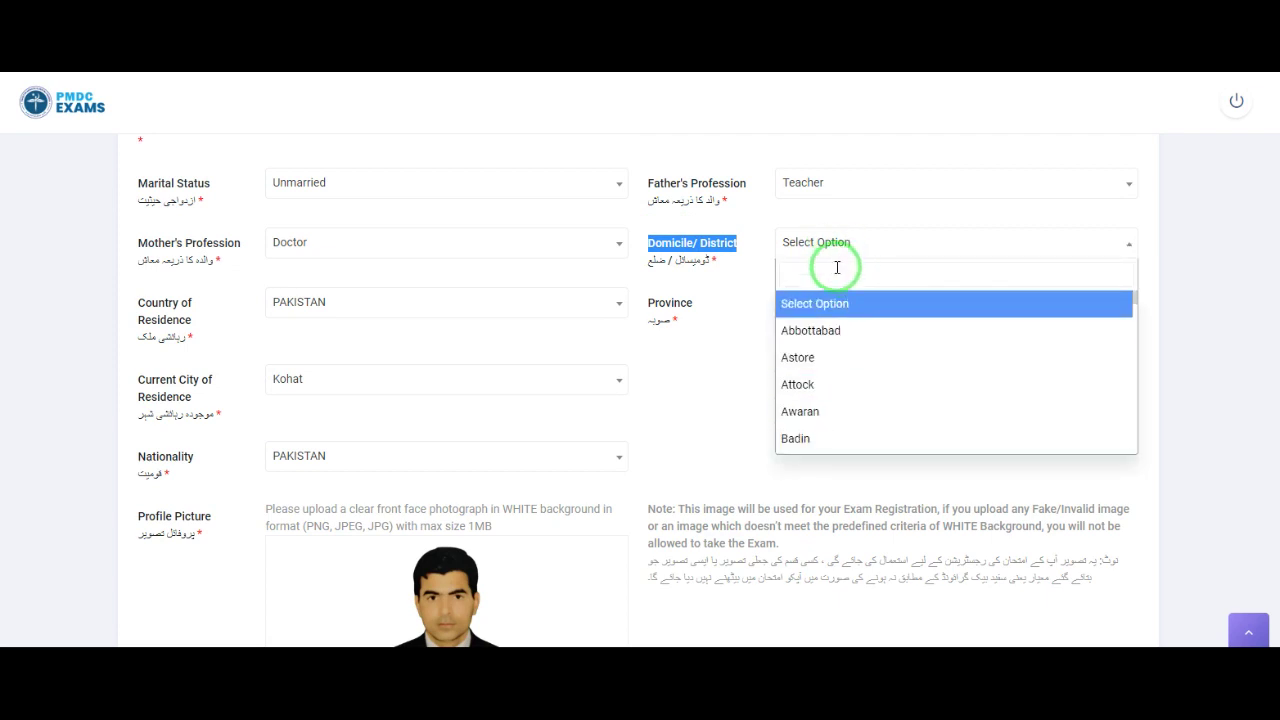
pyautogui.click(837, 267)
pyautogui.write('koh')
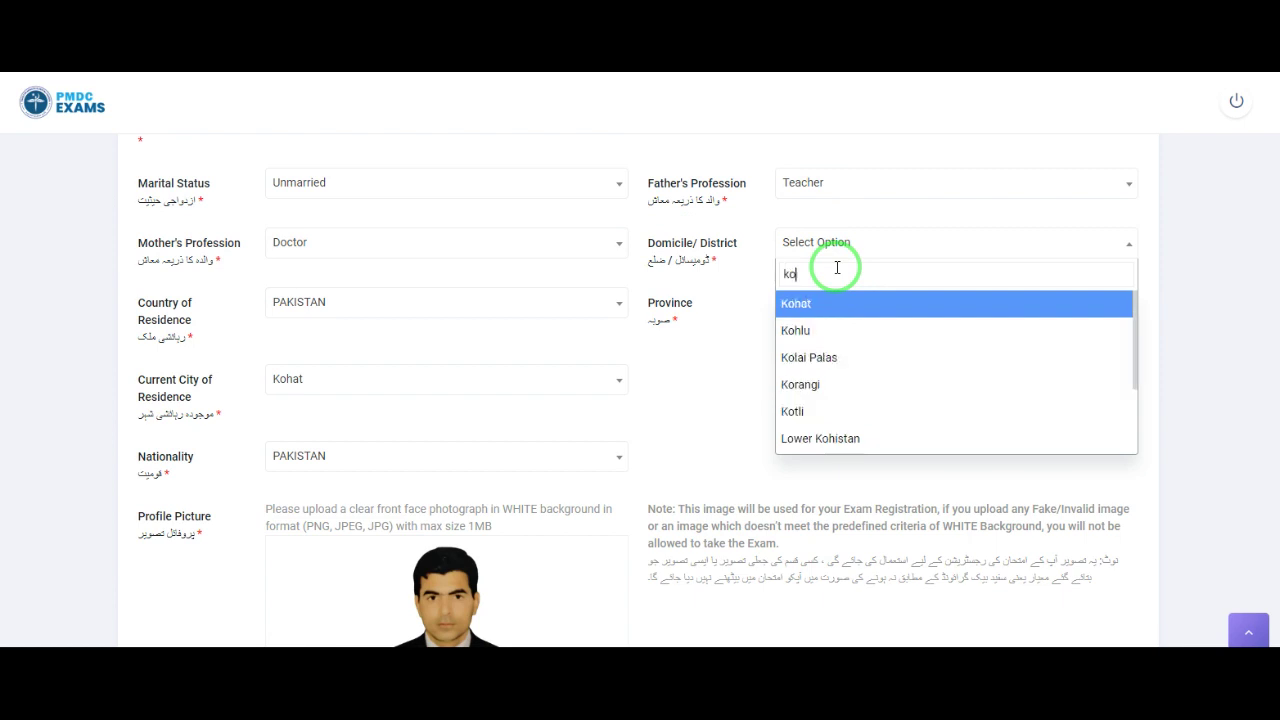
pyautogui.click(820, 307)
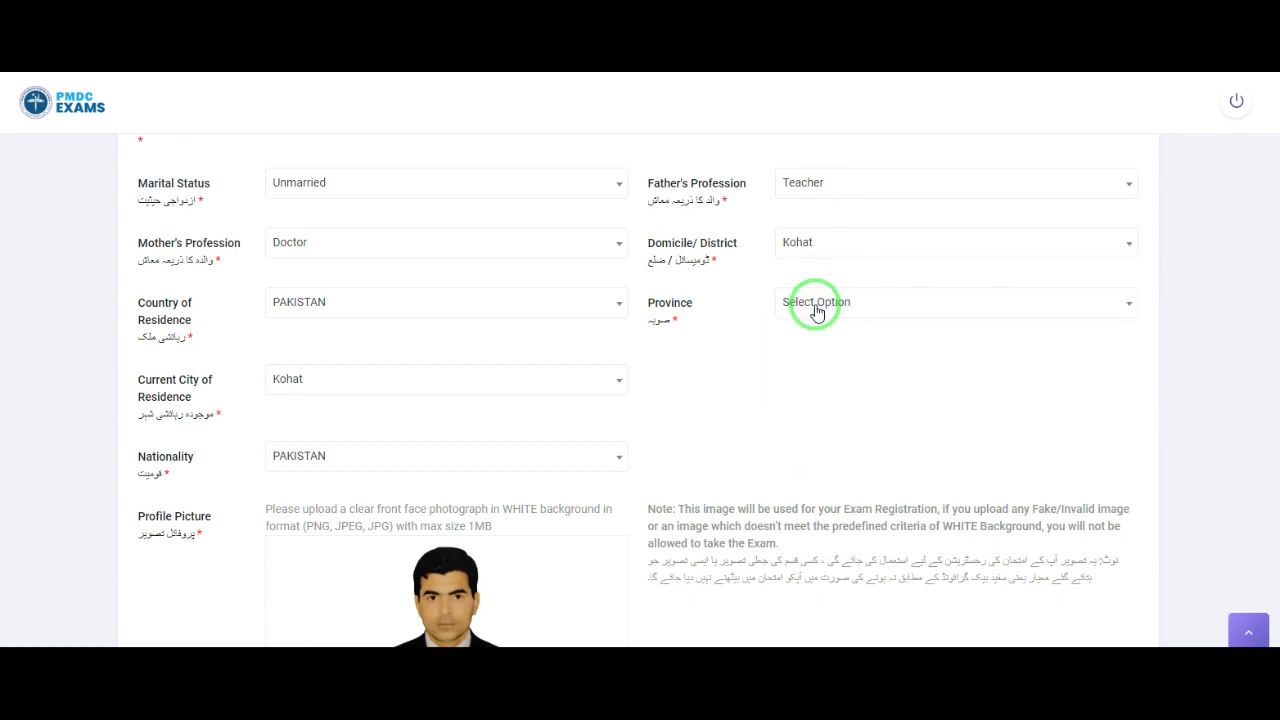
# Step: Choose KPK as the province on the student profile
pyautogui.moveTo(692, 304); pyautogui.dragTo(647, 305)
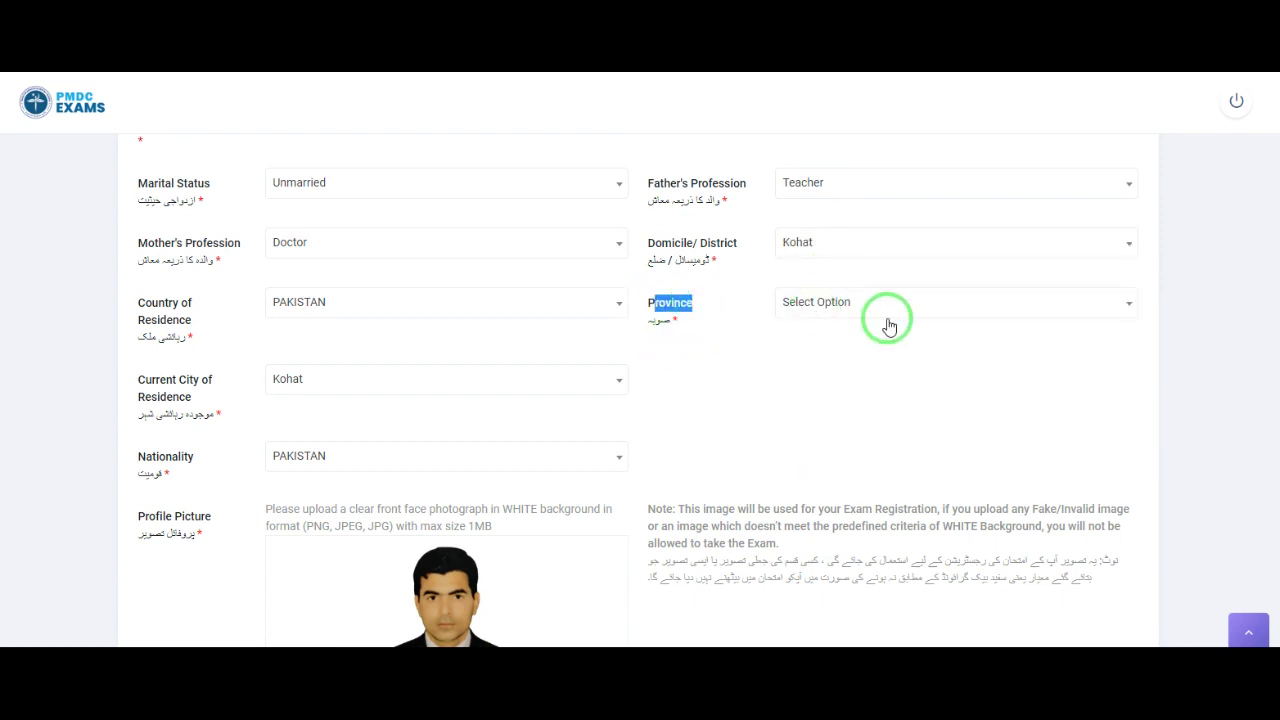
pyautogui.click(886, 312)
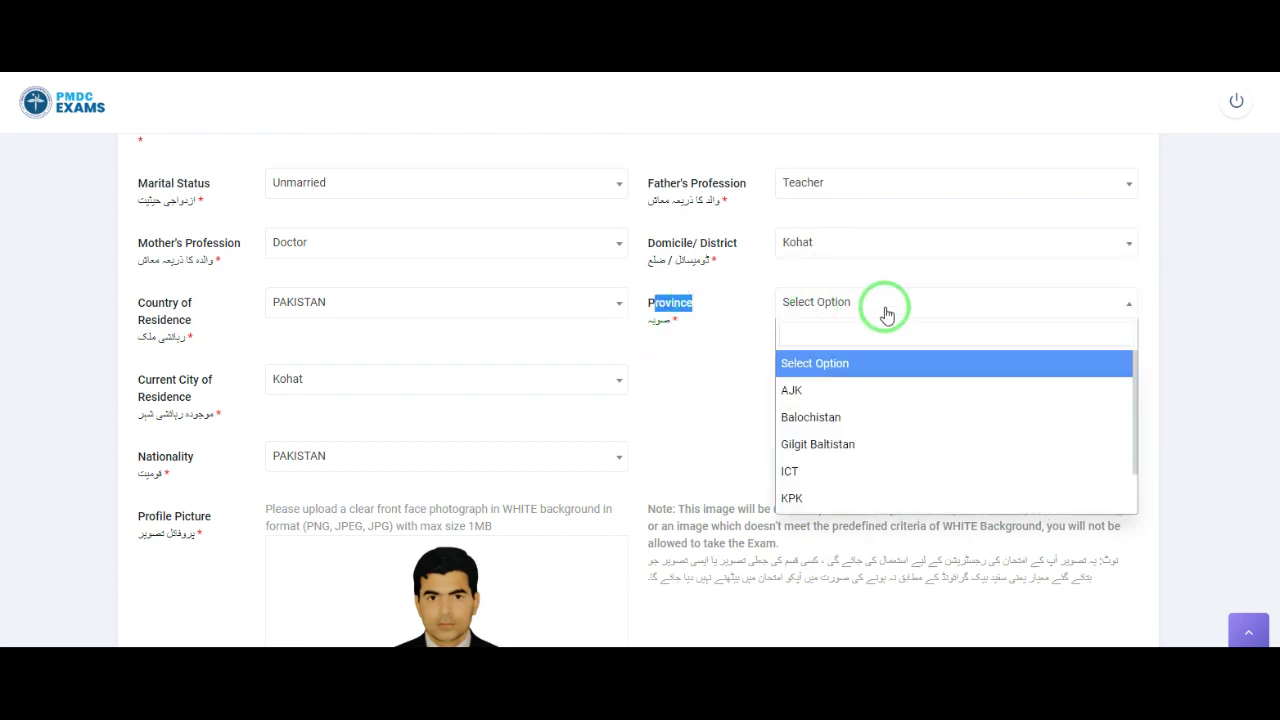
pyautogui.click(866, 500)
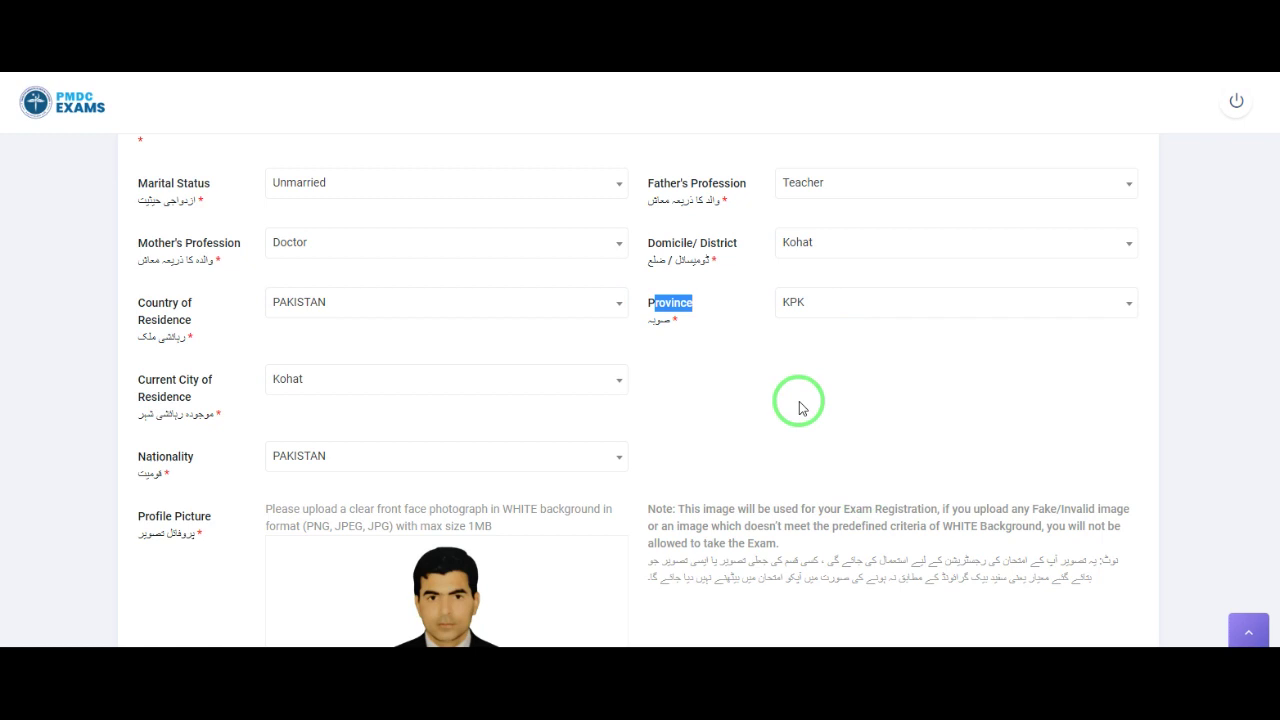
pyautogui.scroll(-3, 798, 402)
pyautogui.scroll(8, 799, 402)
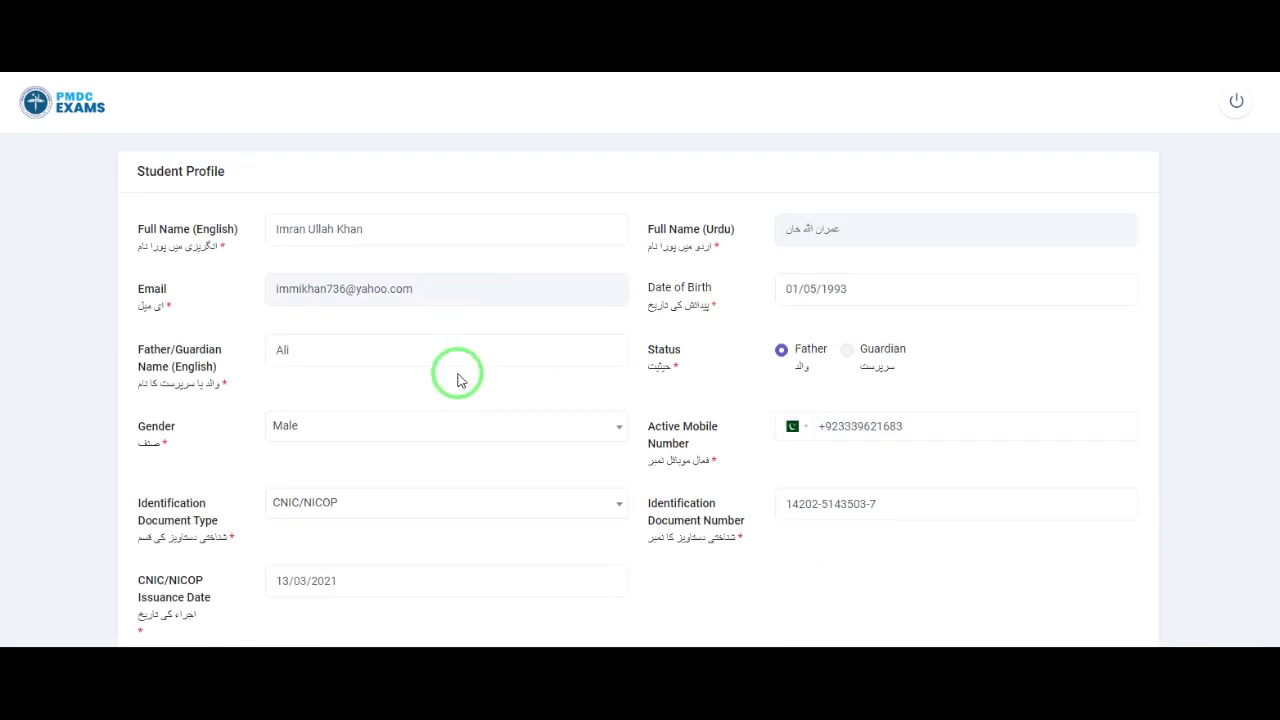
pyautogui.scroll(-1, 458, 382)
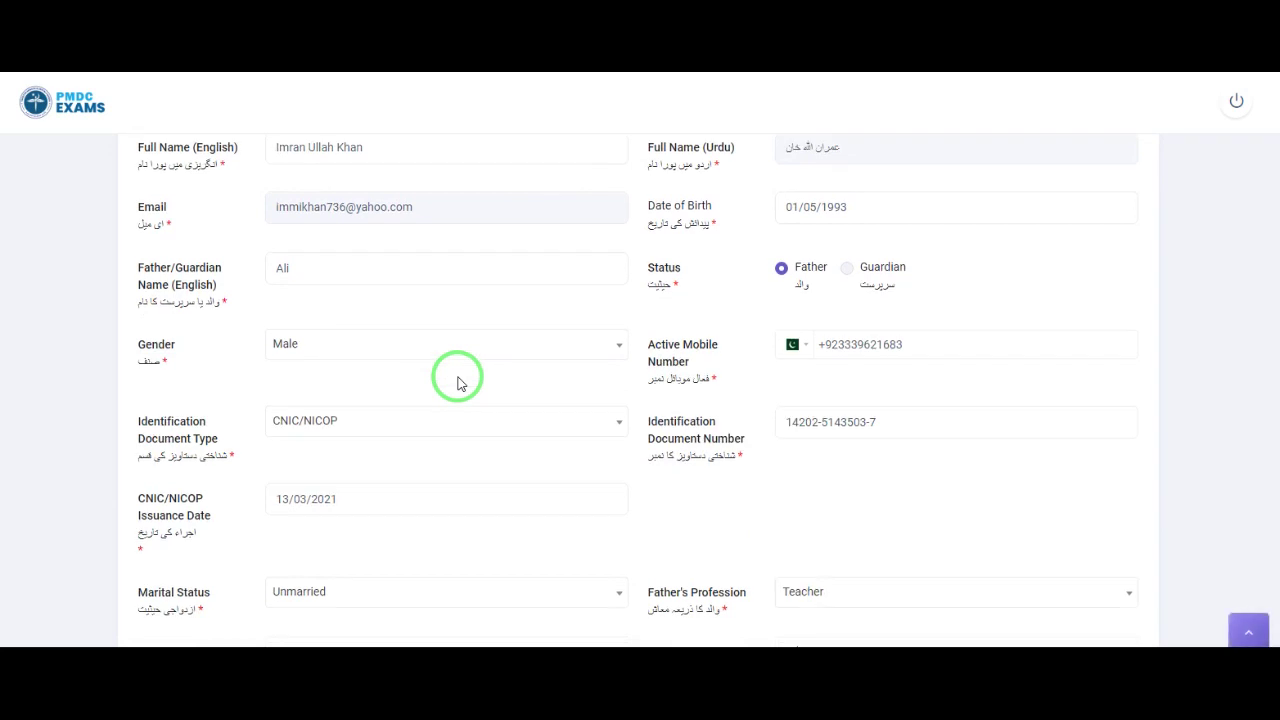
# Step: Save the student profile with Save & Continue and confirm Yes in the 'Are you sure?' dialog
pyautogui.scroll(-8, 458, 383)
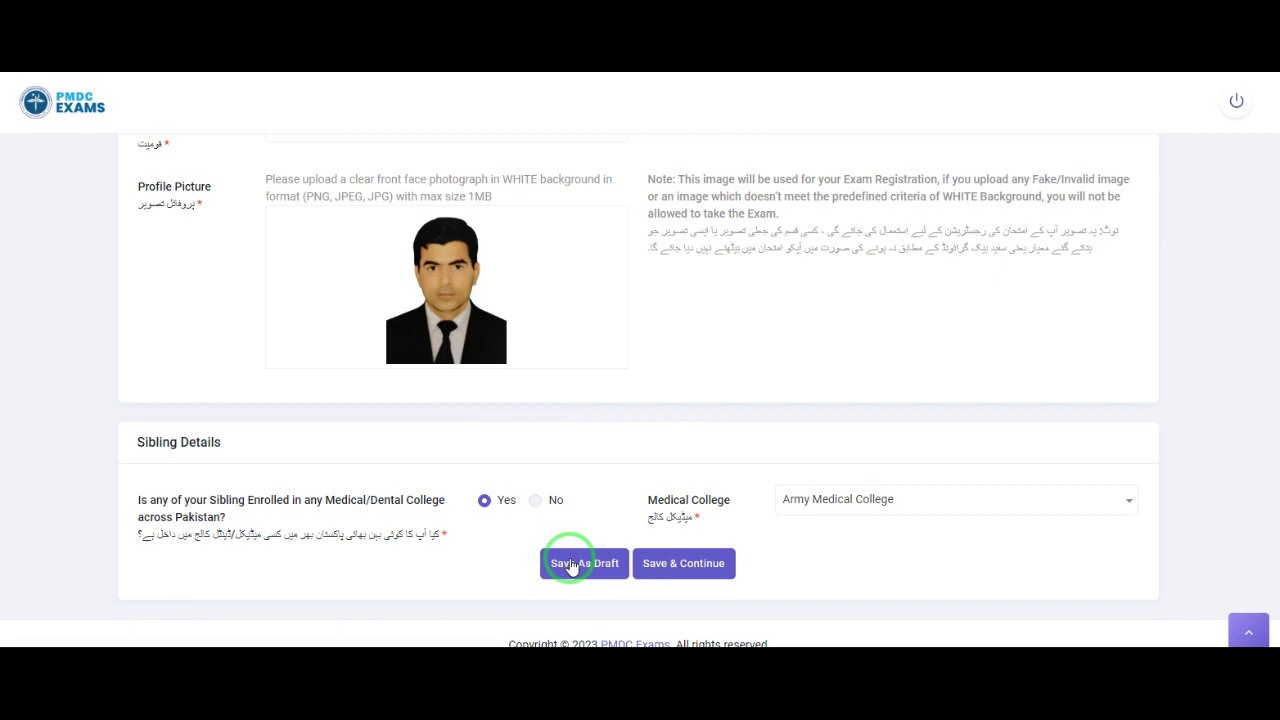
pyautogui.click(692, 566)
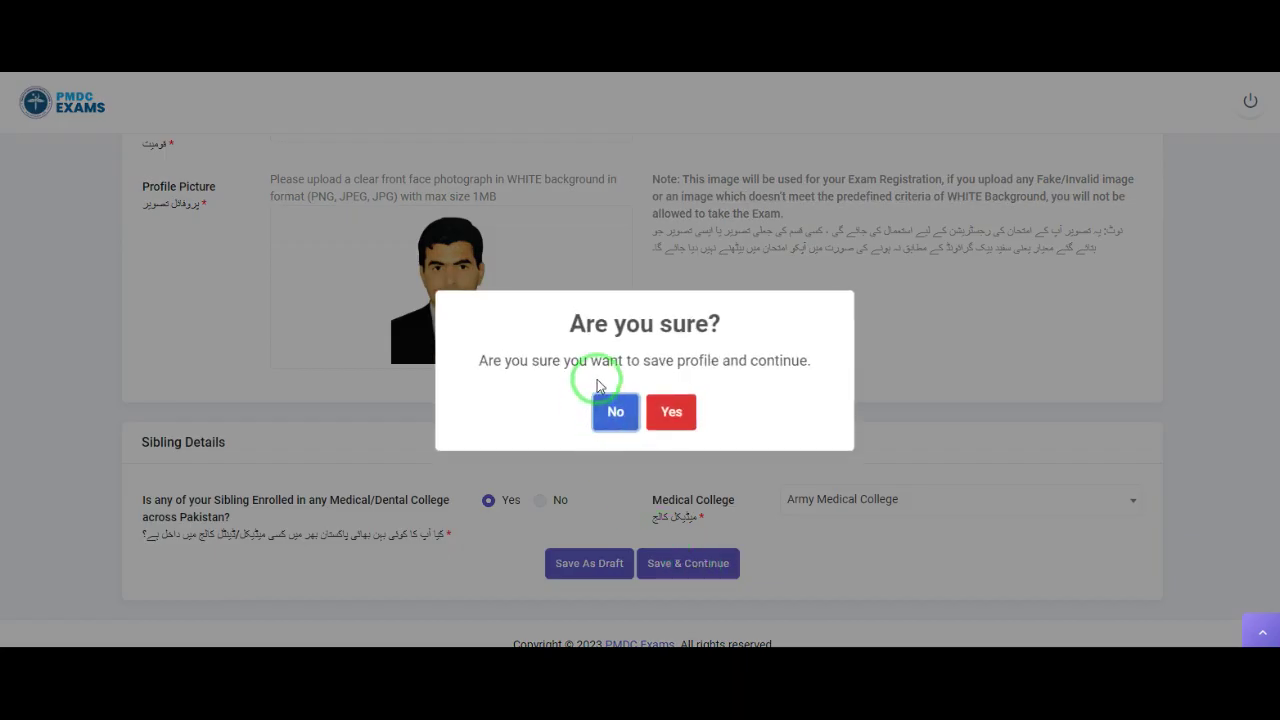
pyautogui.moveTo(566, 331); pyautogui.dragTo(812, 366)
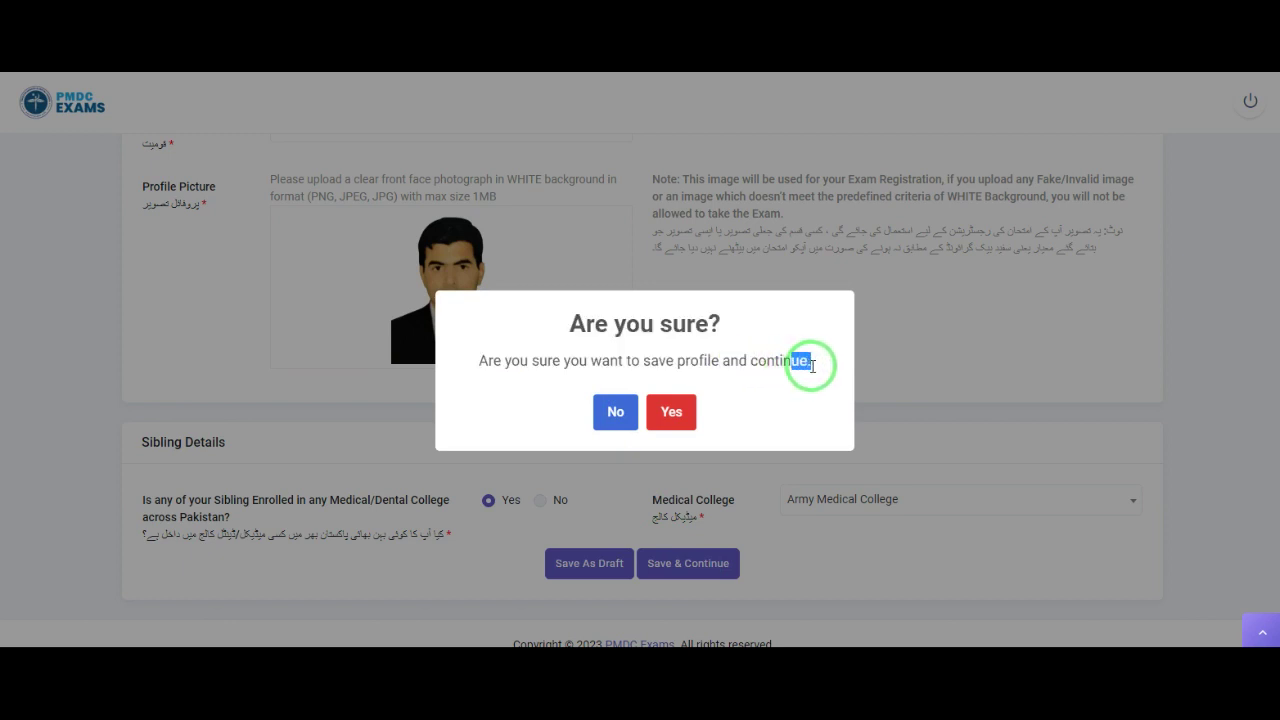
pyautogui.click(671, 414)
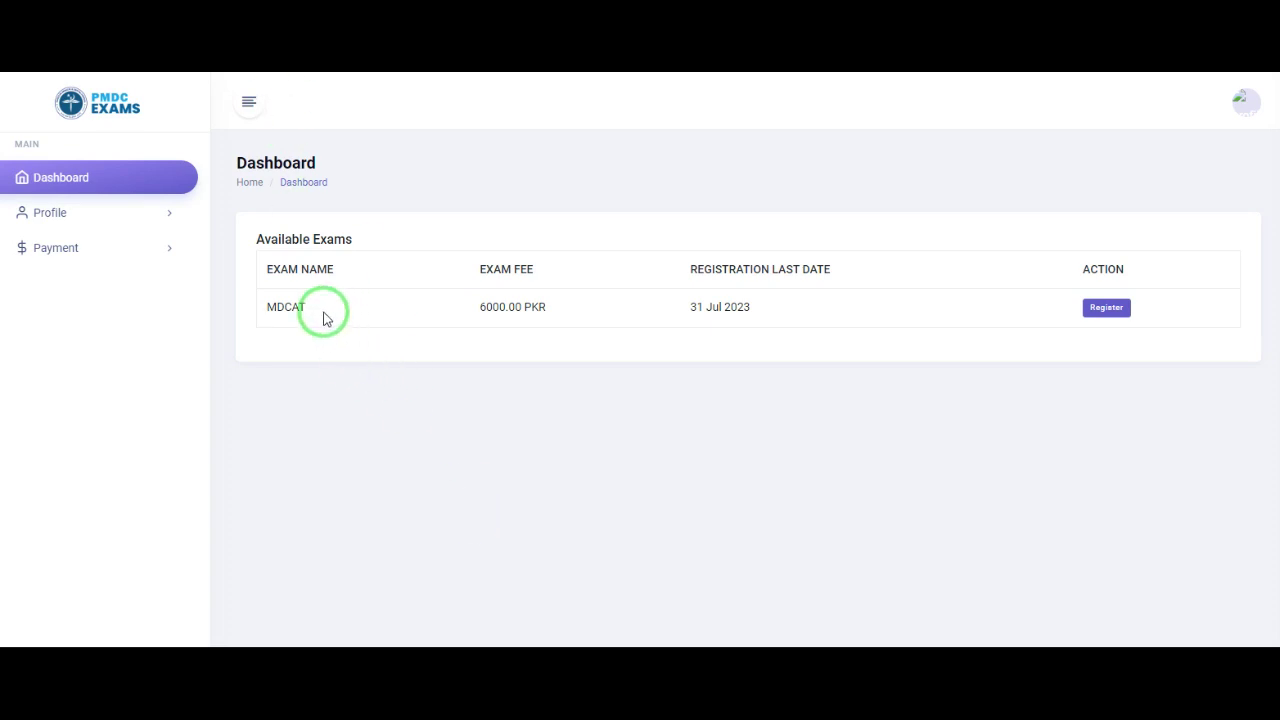
# Step: Note the MDCAT 6000.00 PKR fee and 31 Jul 2023 deadline, then expand Profile
pyautogui.moveTo(470, 310); pyautogui.dragTo(546, 309)
pyautogui.moveTo(684, 312); pyautogui.dragTo(754, 314)
pyautogui.moveTo(689, 278); pyautogui.dragTo(834, 283)
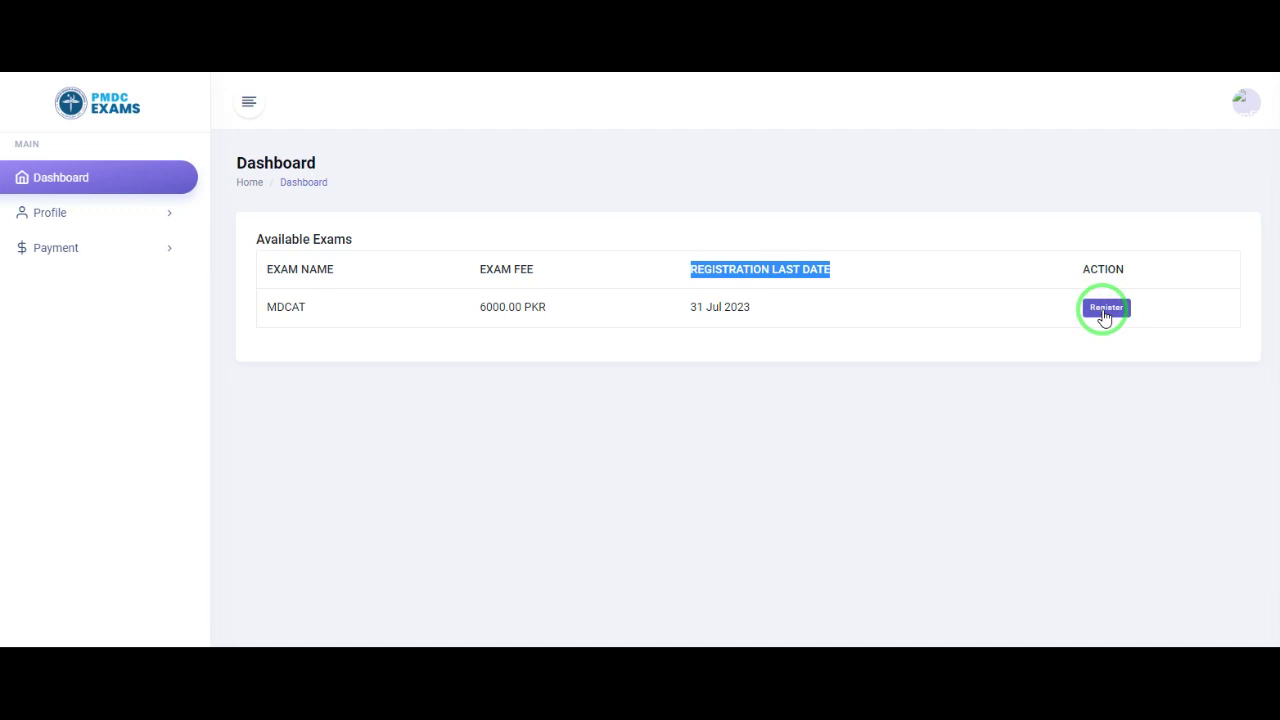
pyautogui.click(163, 222)
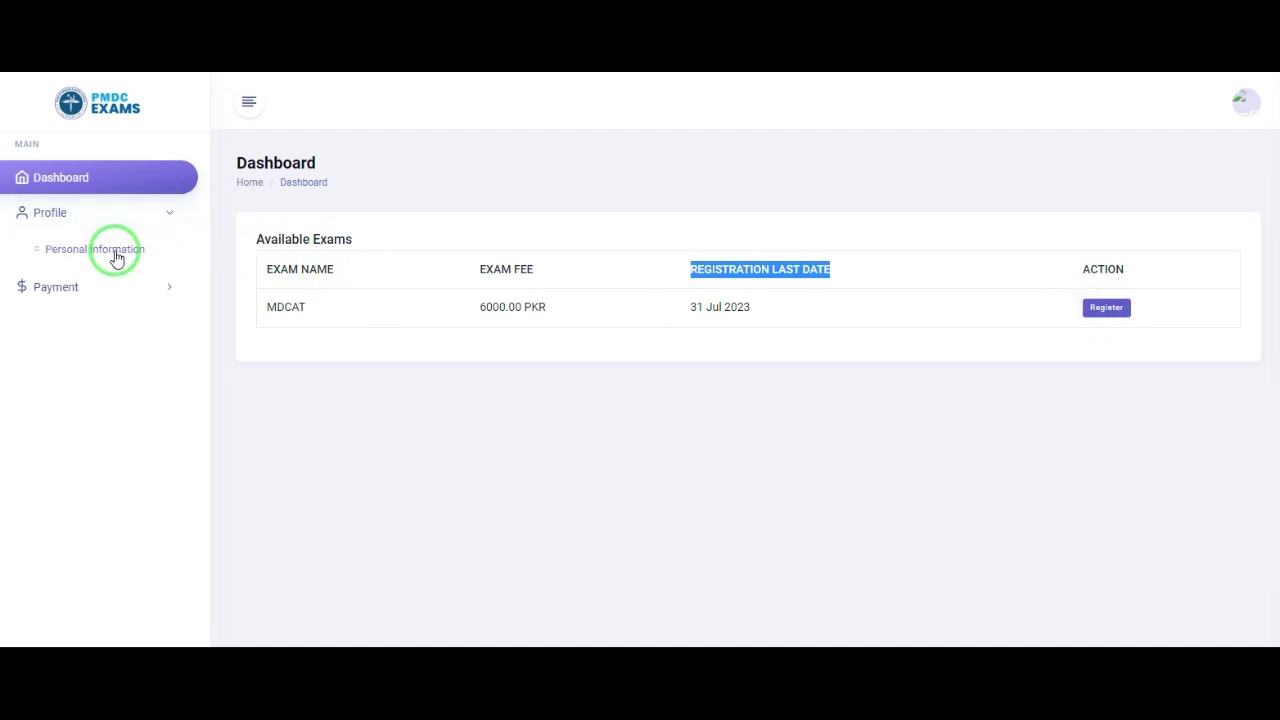
# Step: Look through the saved details on the Personal Information page
pyautogui.click(114, 256)
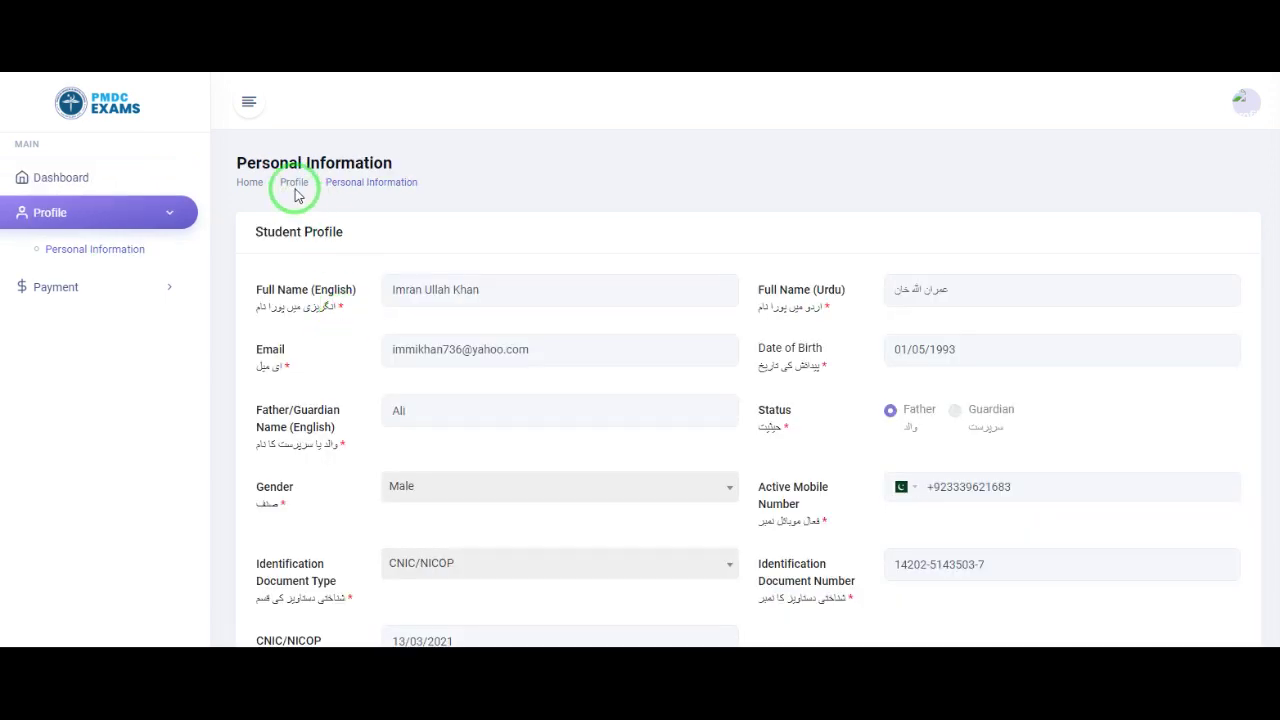
pyautogui.scroll(-4, 486, 291)
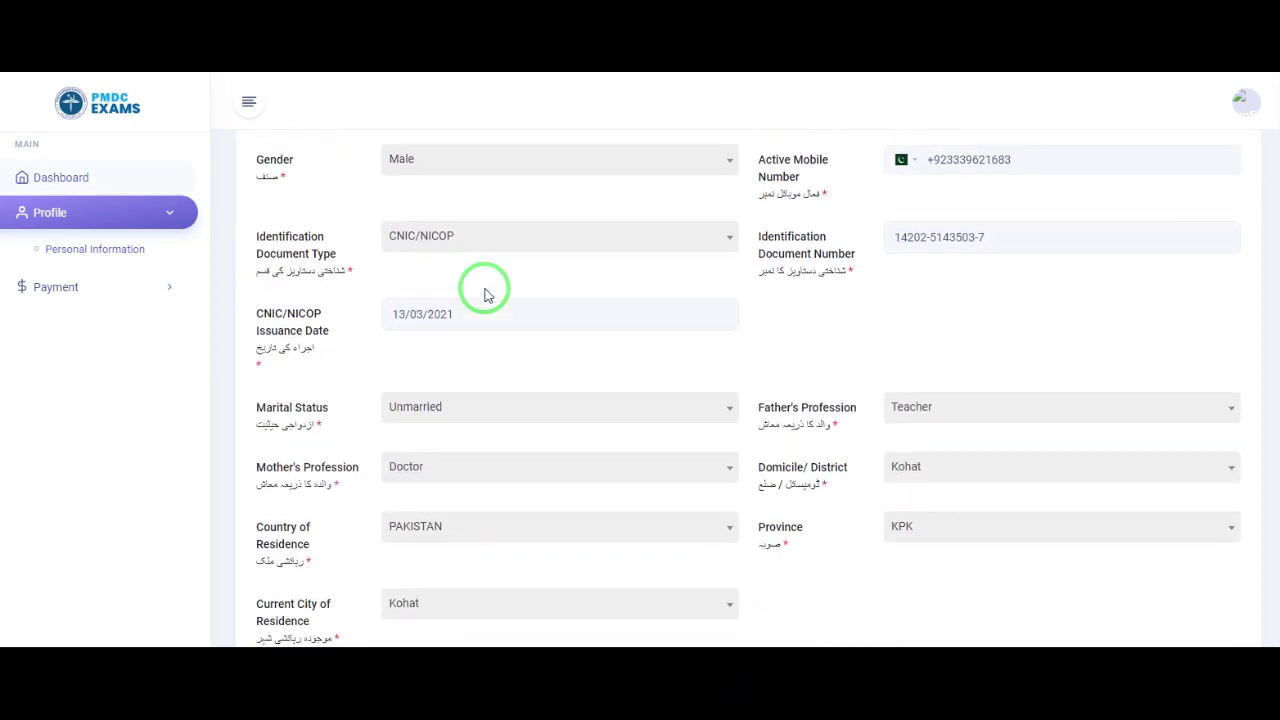
pyautogui.scroll(-4, 486, 293)
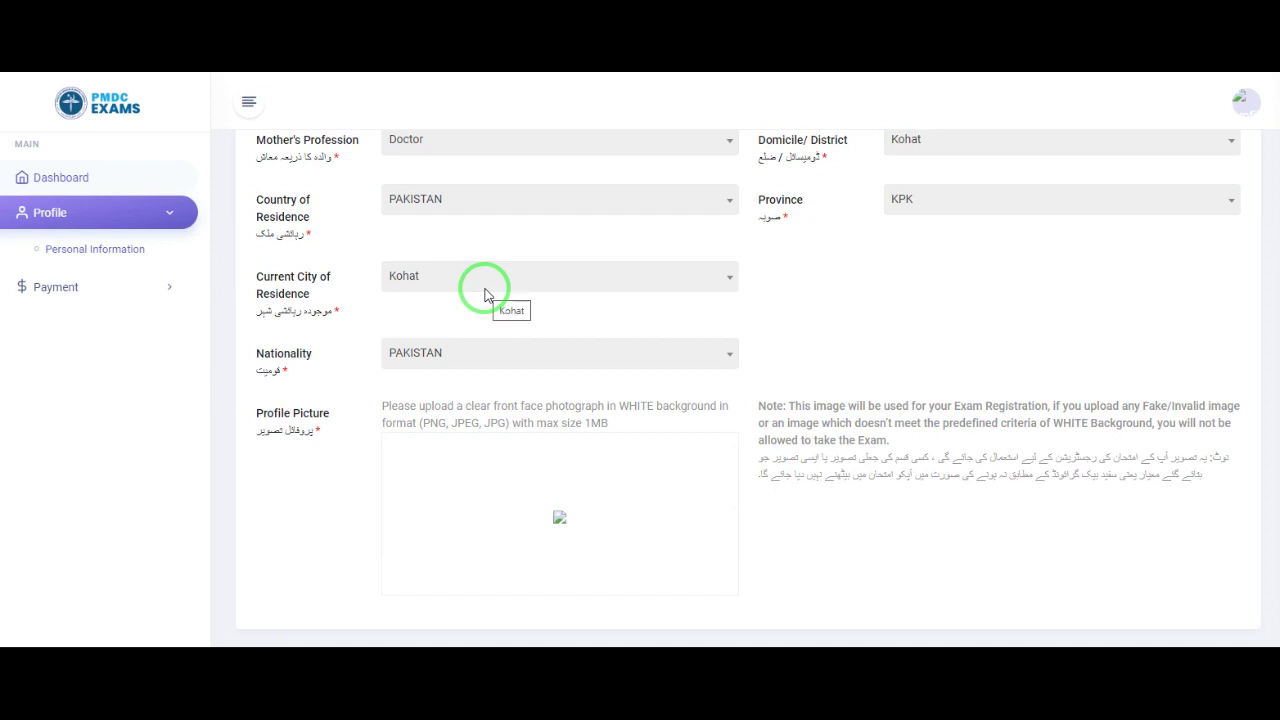
pyautogui.scroll(8, 486, 293)
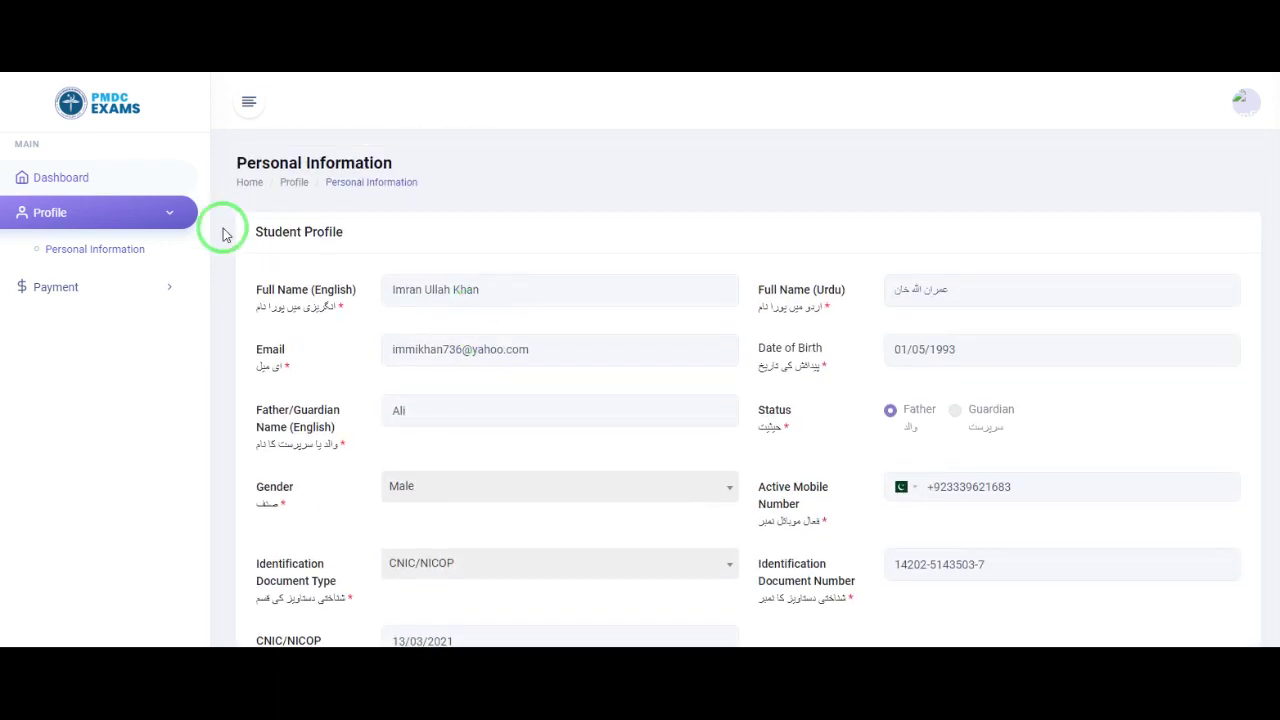
# Step: Return to the Dashboard and start registration on the MDCAT row (6000.00 PKR)
pyautogui.click(108, 180)
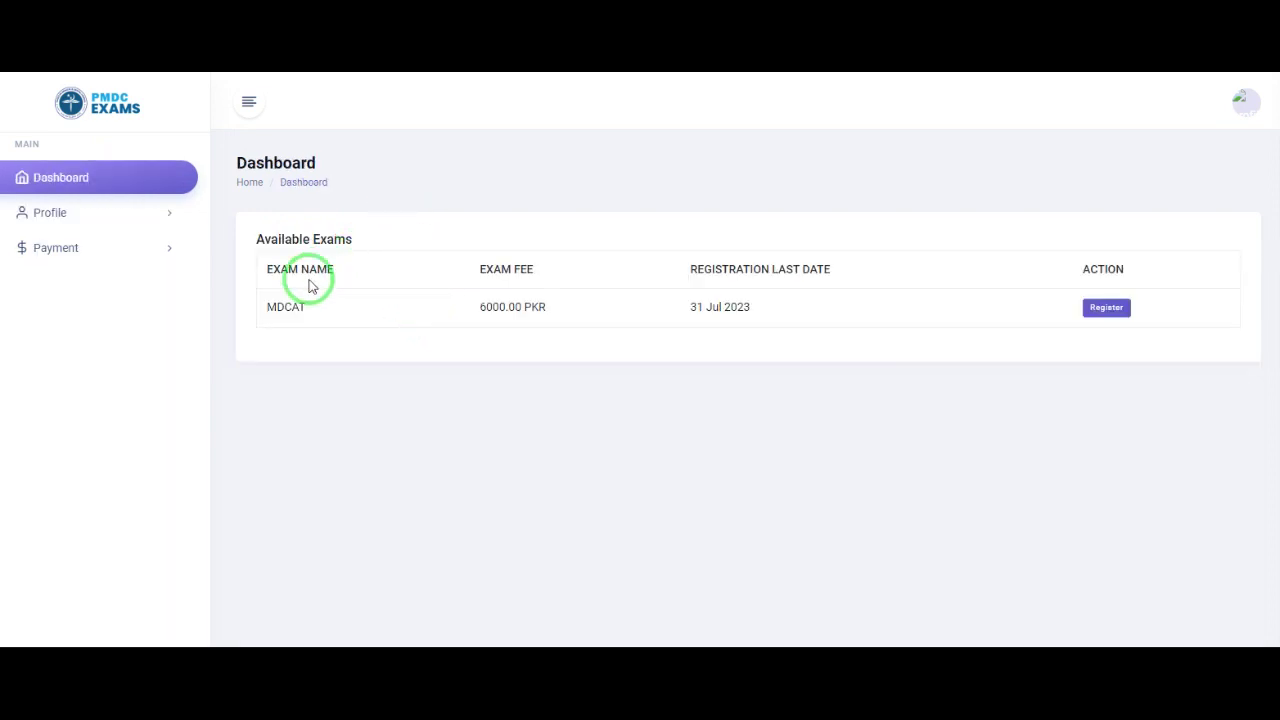
pyautogui.moveTo(274, 309); pyautogui.dragTo(309, 306)
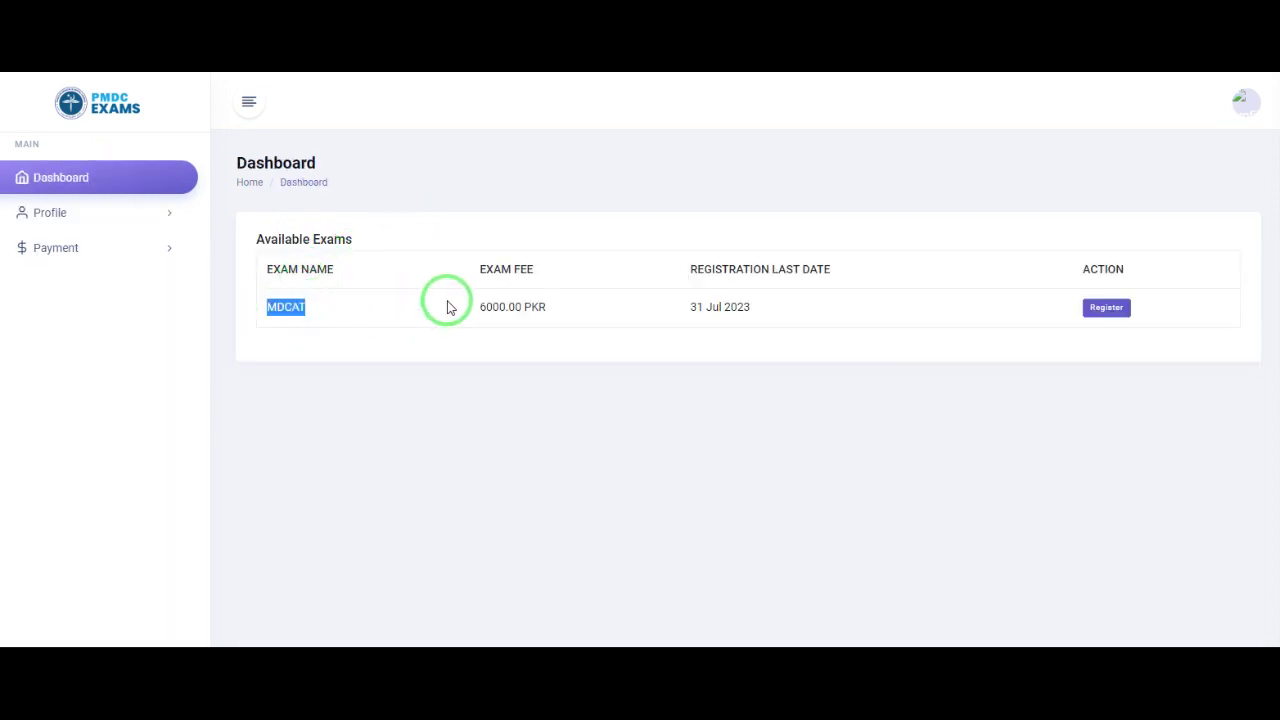
pyautogui.moveTo(478, 306); pyautogui.dragTo(549, 305)
pyautogui.moveTo(689, 305); pyautogui.dragTo(757, 311)
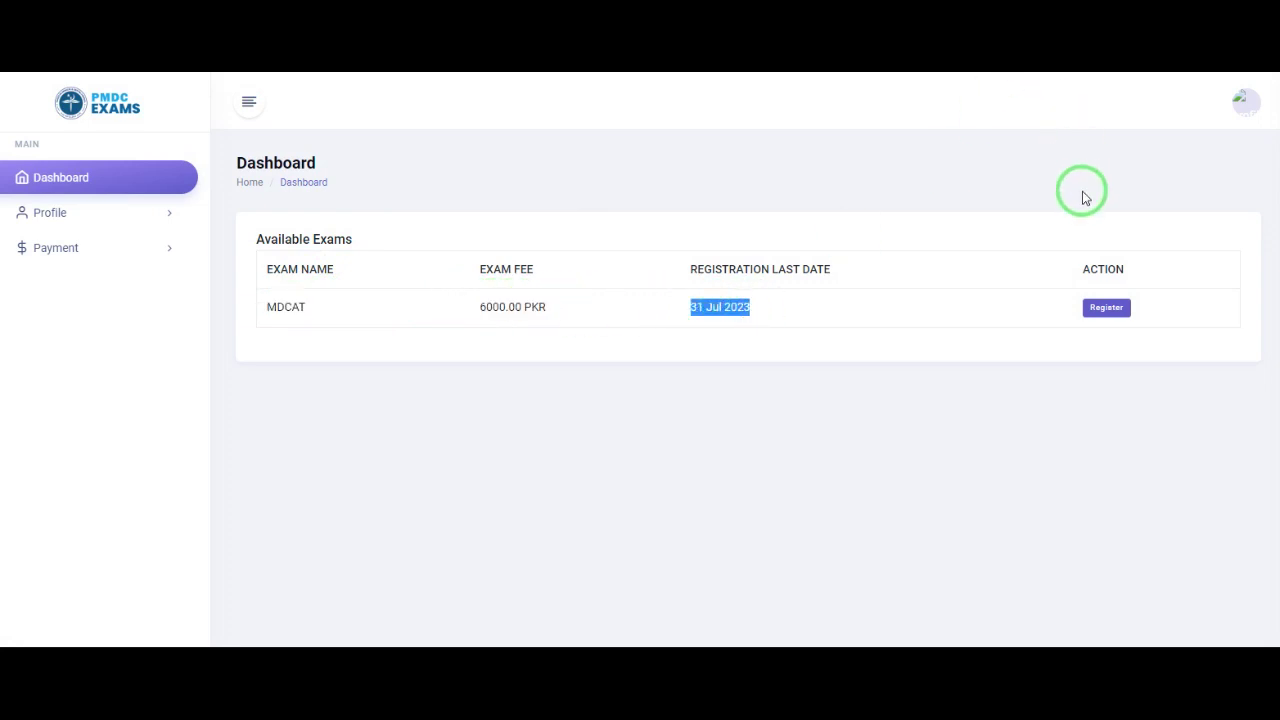
pyautogui.click(1107, 308)
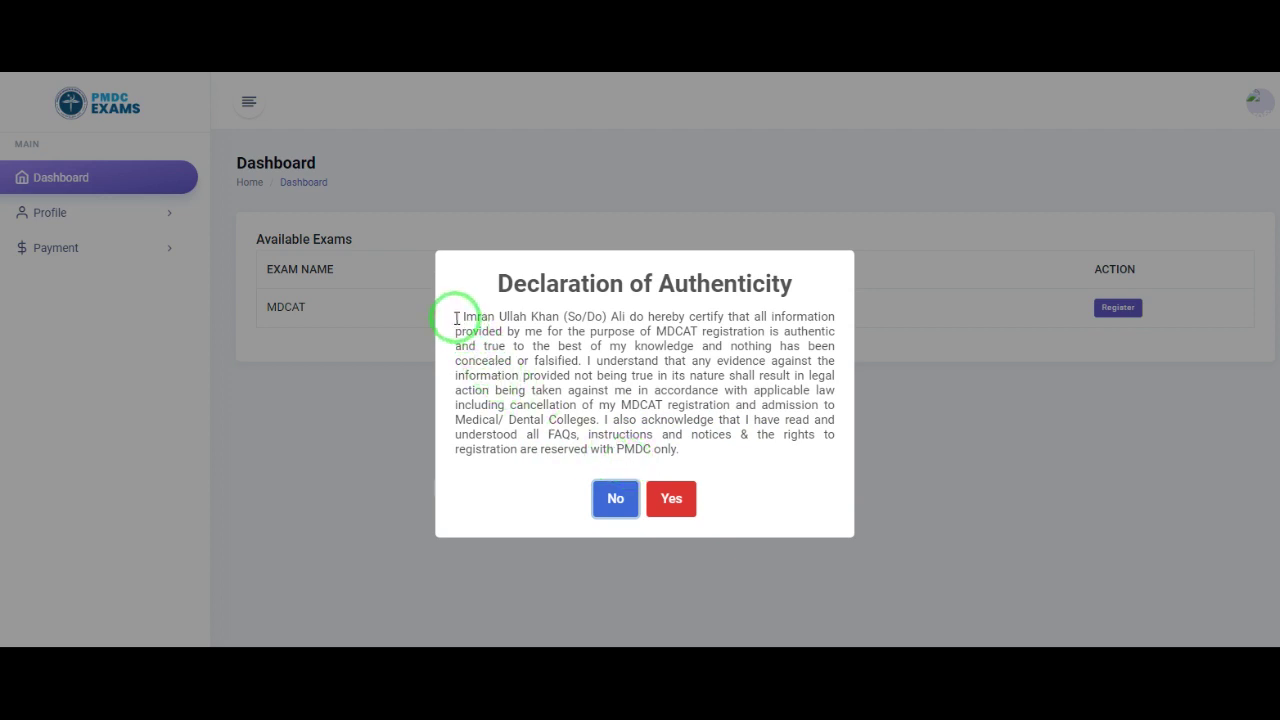
# Step: Read the Declaration of Authenticity and accept it with Yes
pyautogui.moveTo(455, 316); pyautogui.dragTo(688, 452)
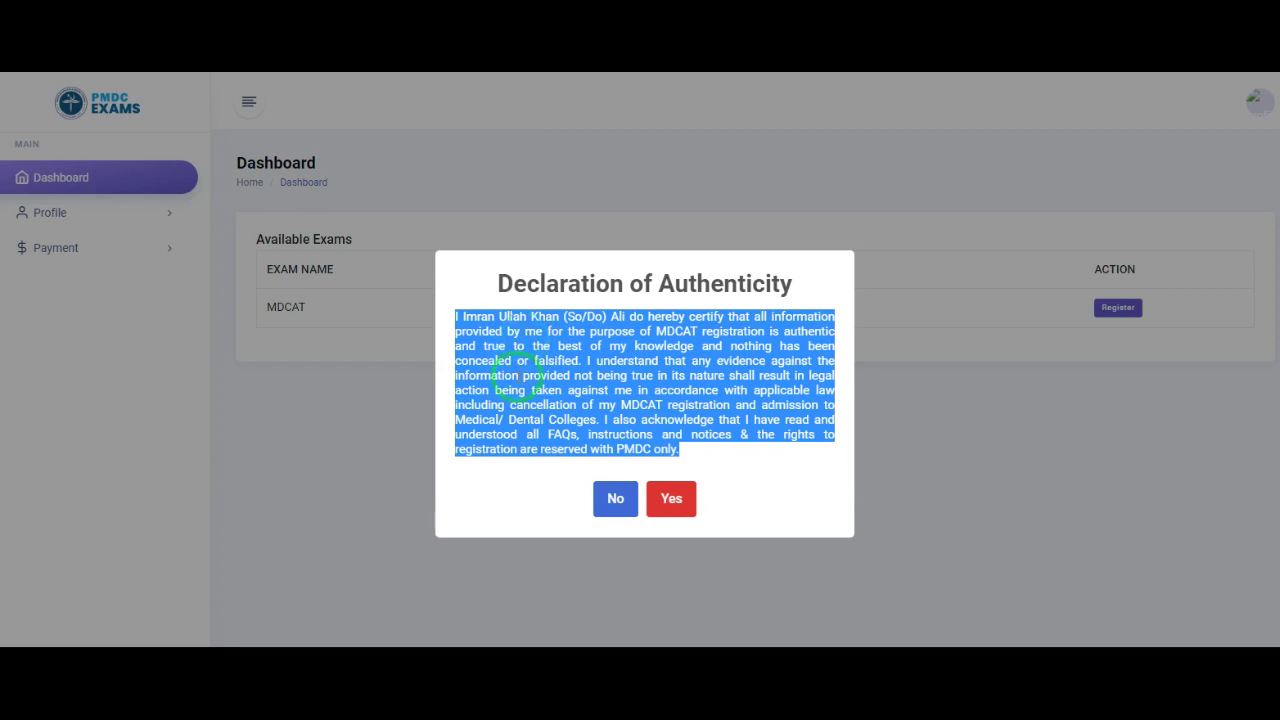
pyautogui.click(518, 377)
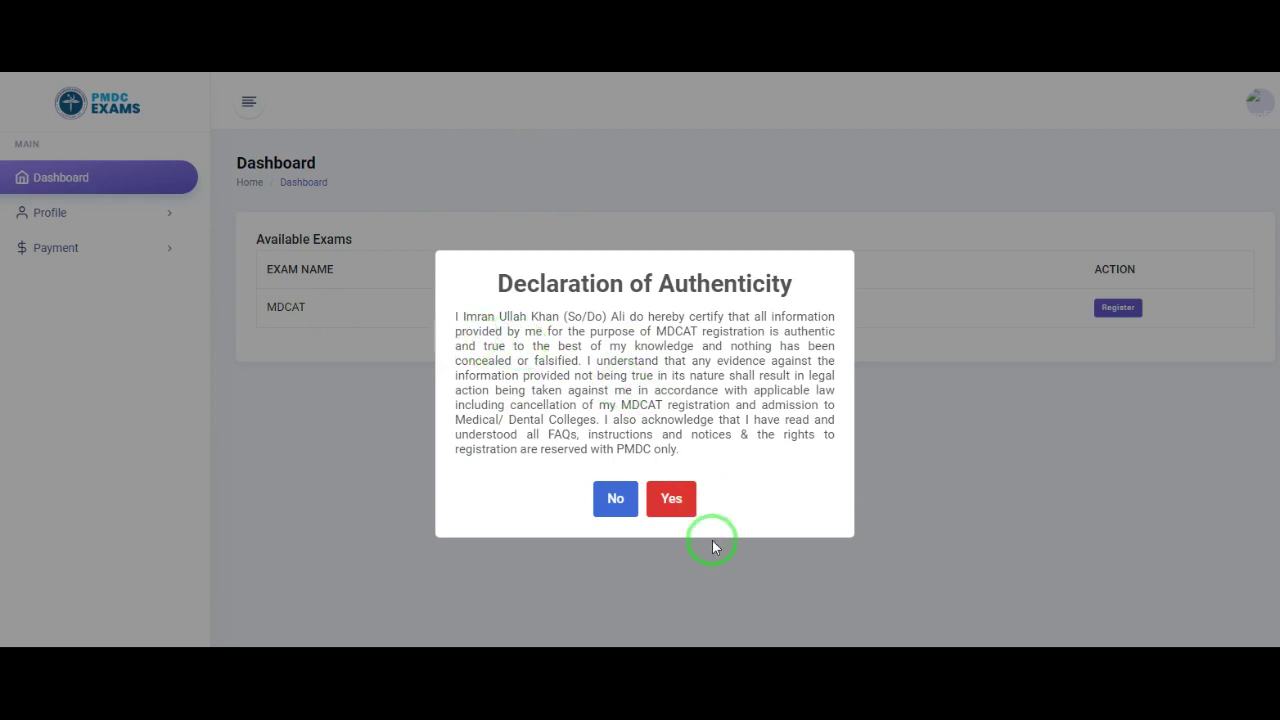
pyautogui.click(669, 500)
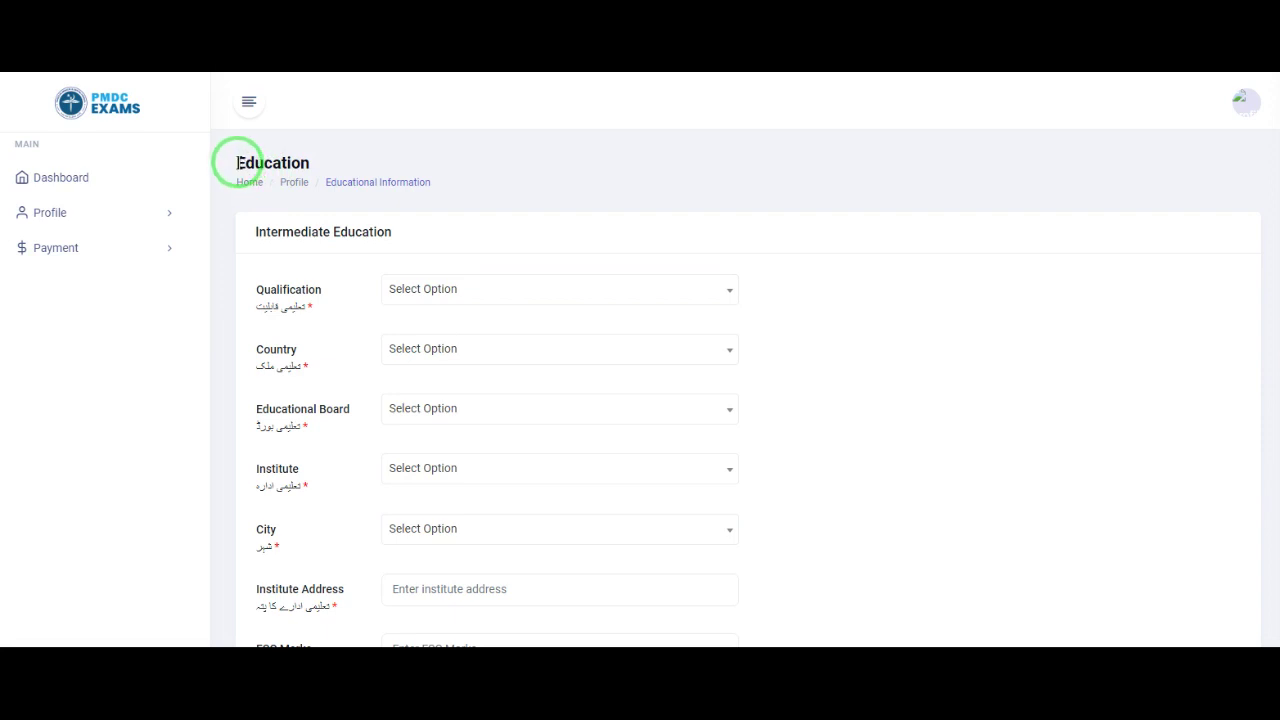
# Step: Choose FSC as the qualification and PAKISTAN as the country, searched with 'pak'
pyautogui.moveTo(237, 163); pyautogui.dragTo(300, 163)
pyautogui.click(905, 300)
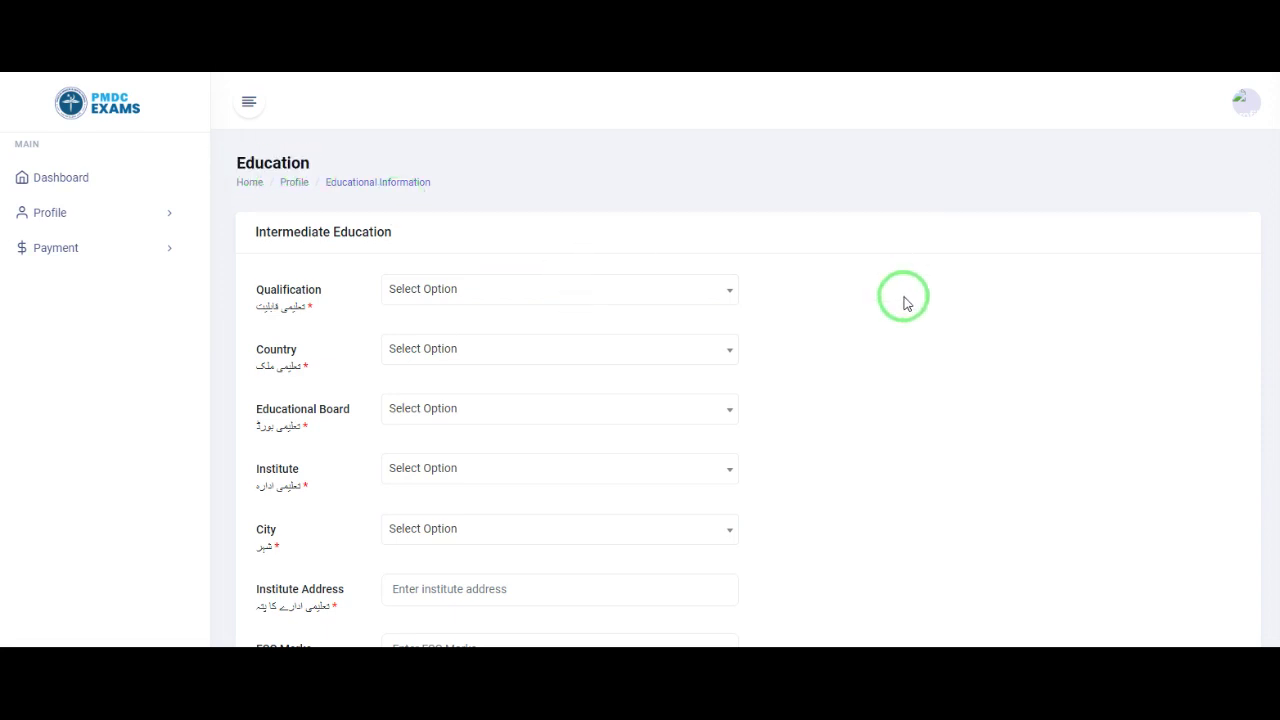
pyautogui.click(550, 300)
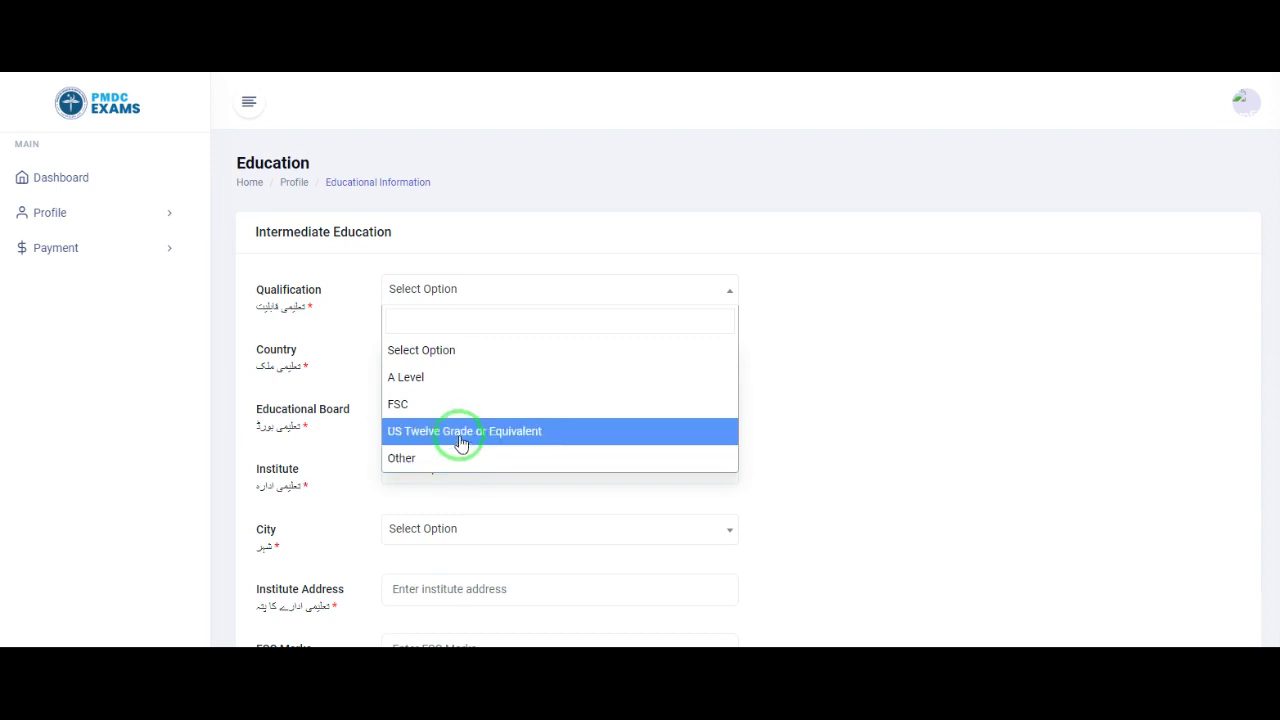
pyautogui.click(446, 405)
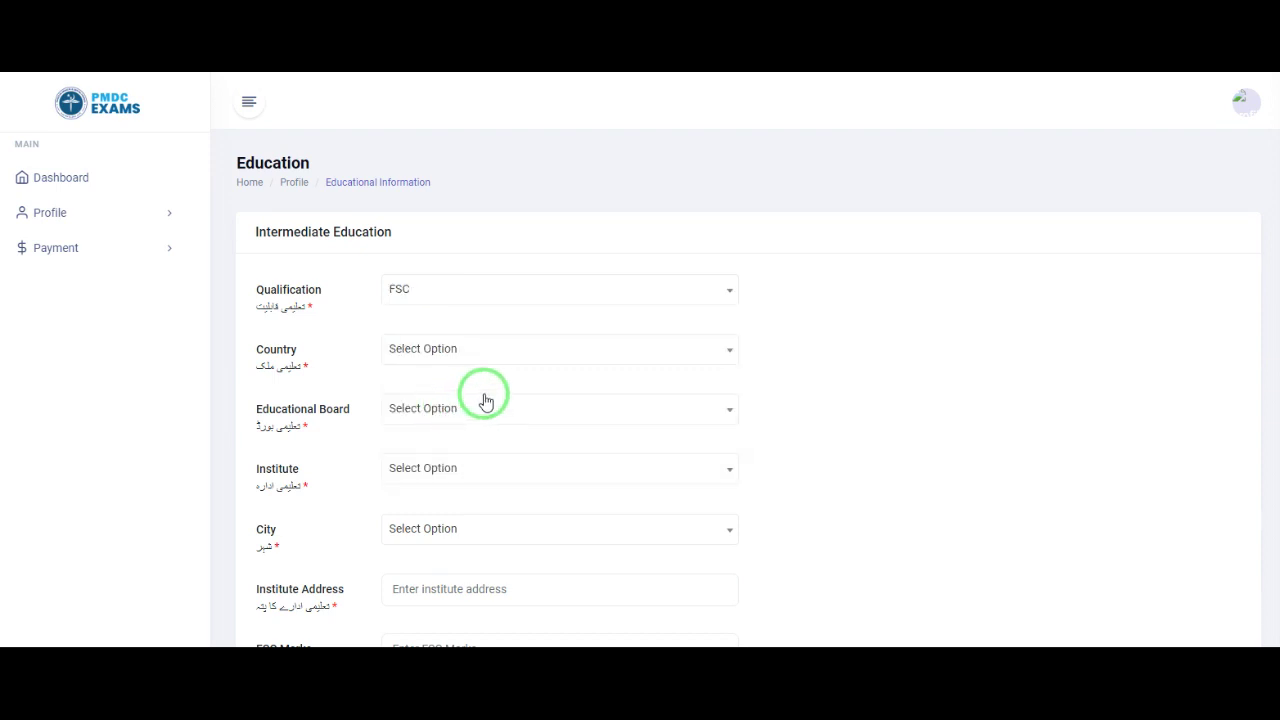
pyautogui.click(461, 355)
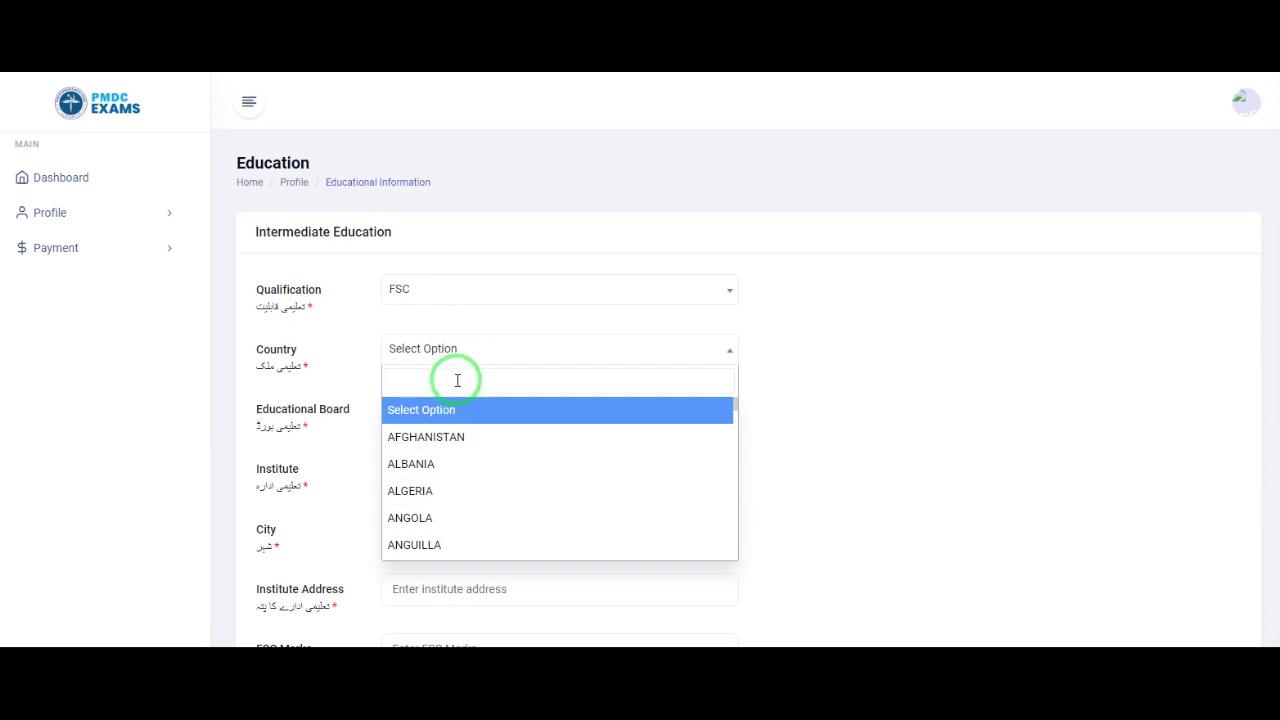
pyautogui.write('pak')
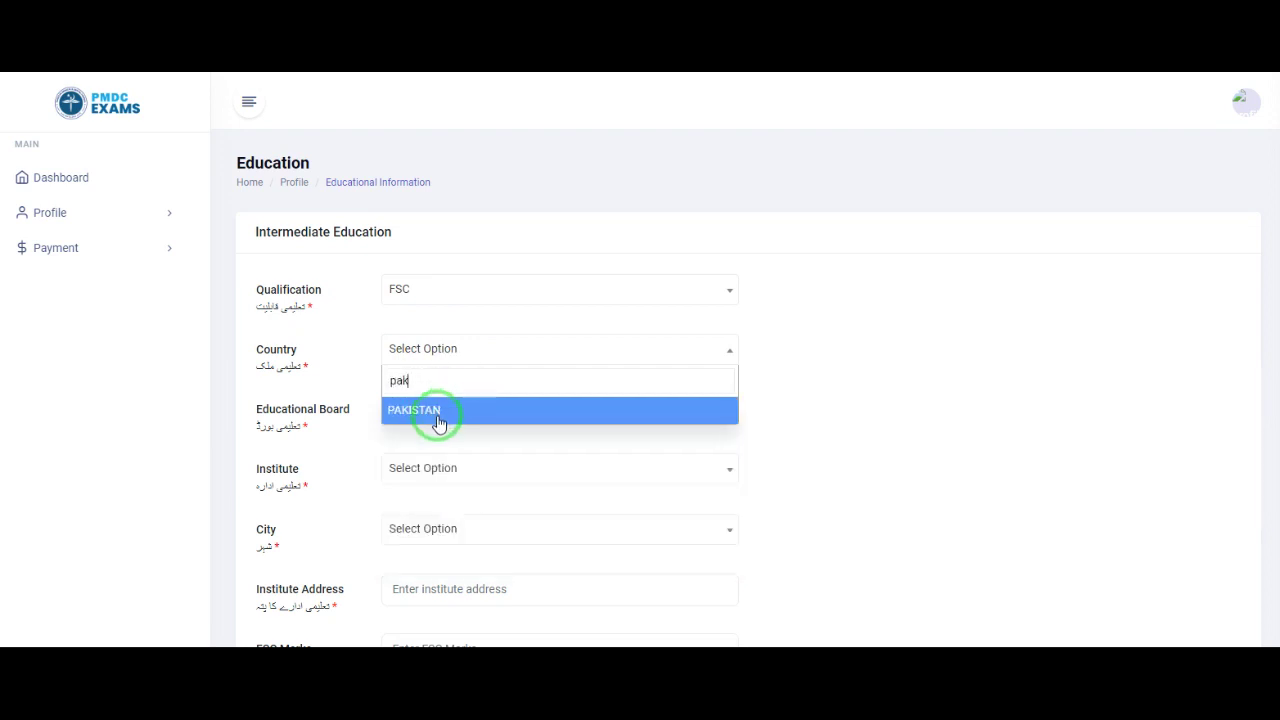
pyautogui.click(437, 410)
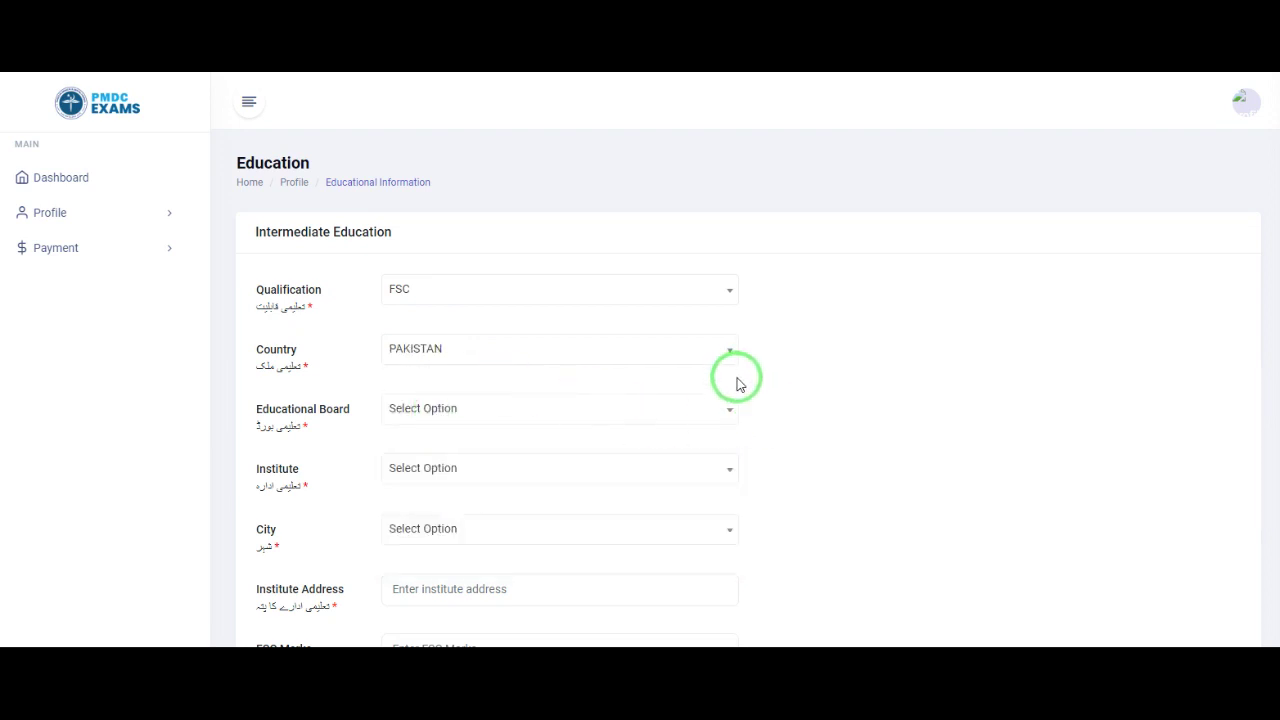
pyautogui.scroll(-1, 738, 384)
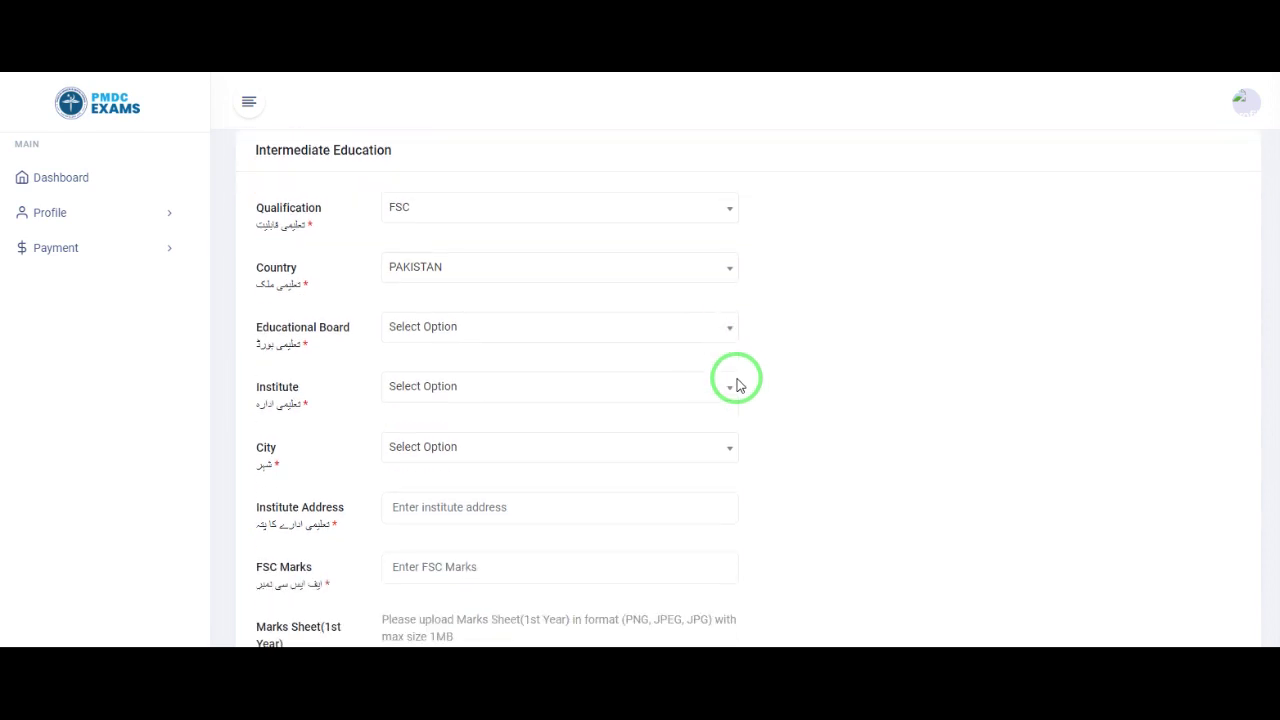
# Step: Set the educational board to FEREAL BOARD by searching 'fe'
pyautogui.click(563, 337)
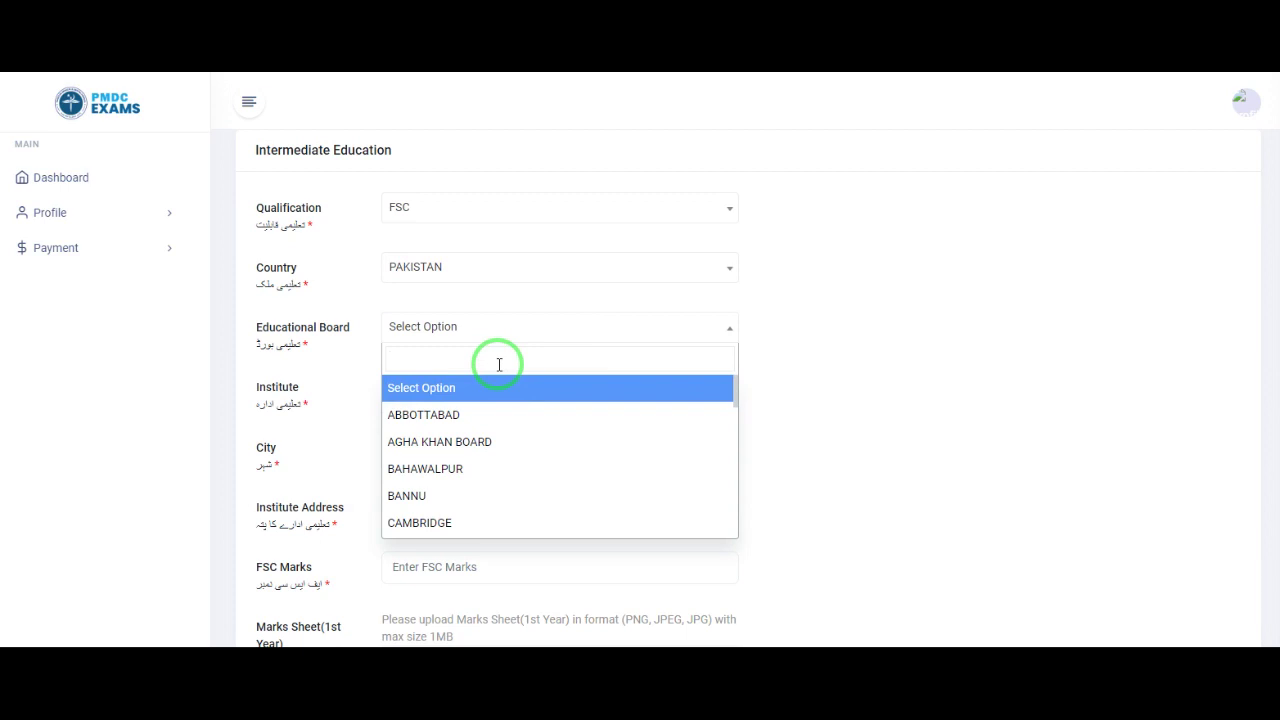
pyautogui.write('fe')
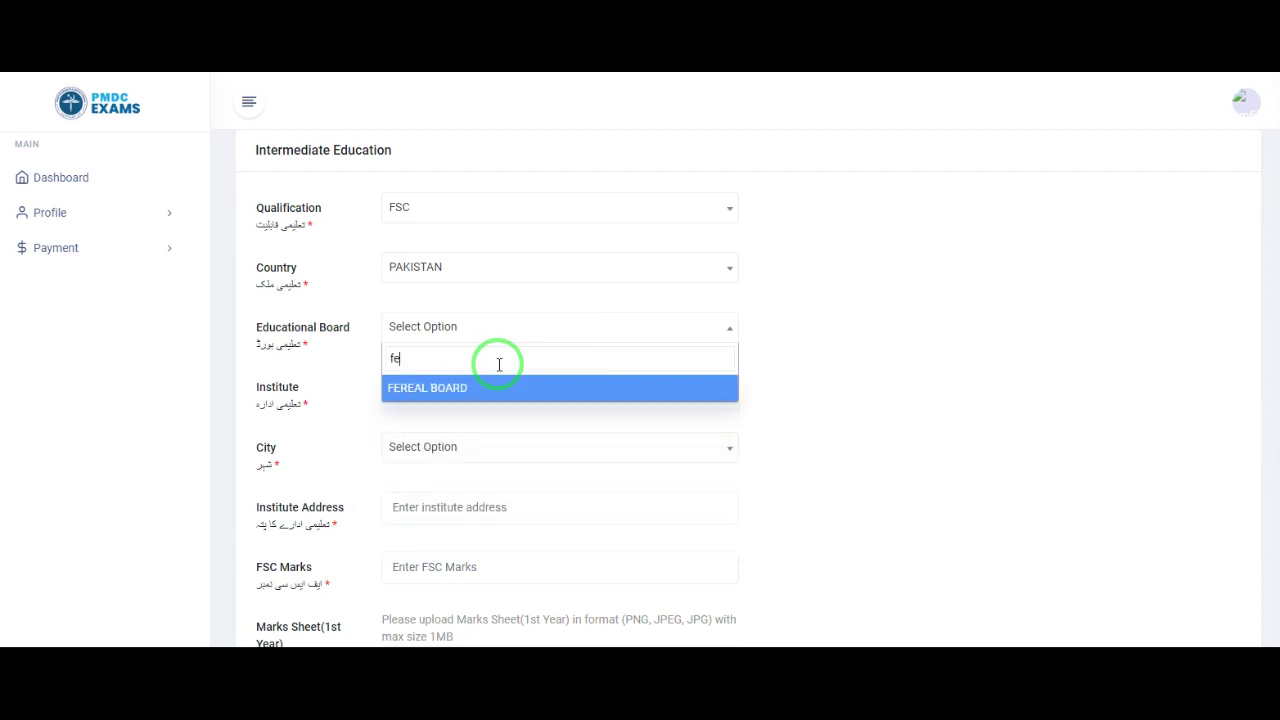
pyautogui.click(476, 391)
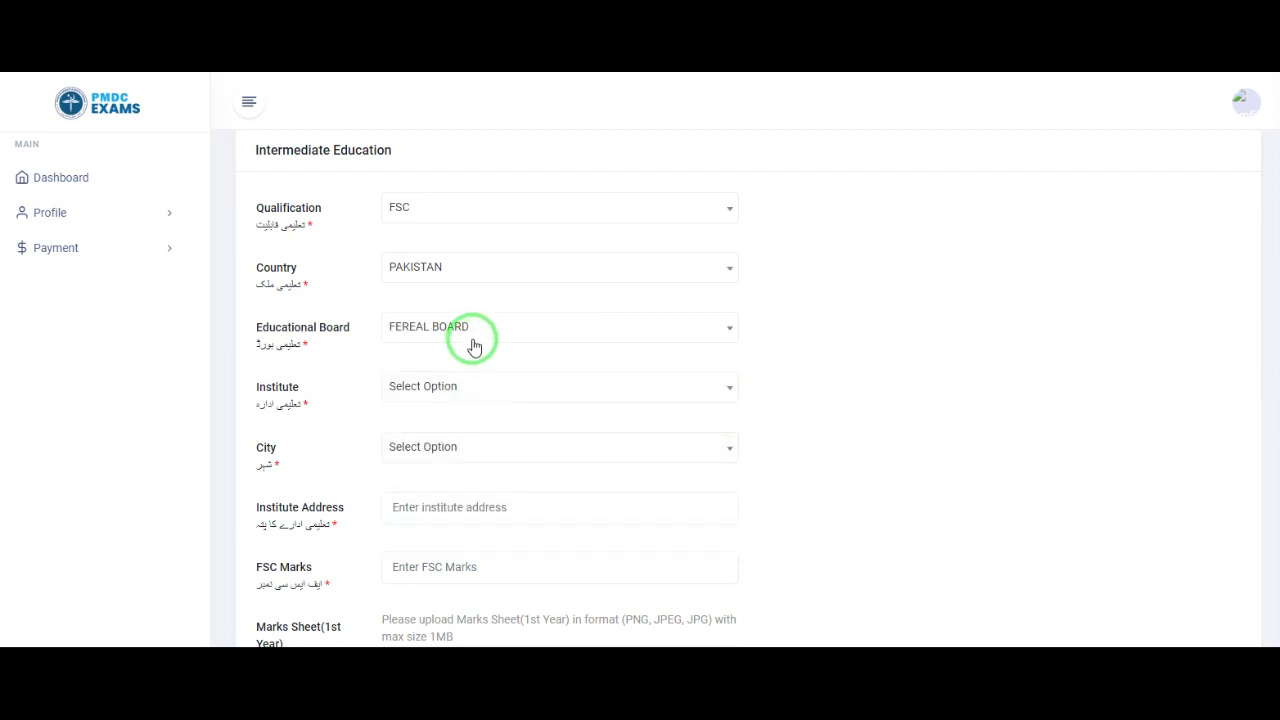
# Step: Choose Other as the institute and begin typing ARMY ... COLLE in Other Institute
pyautogui.click(459, 397)
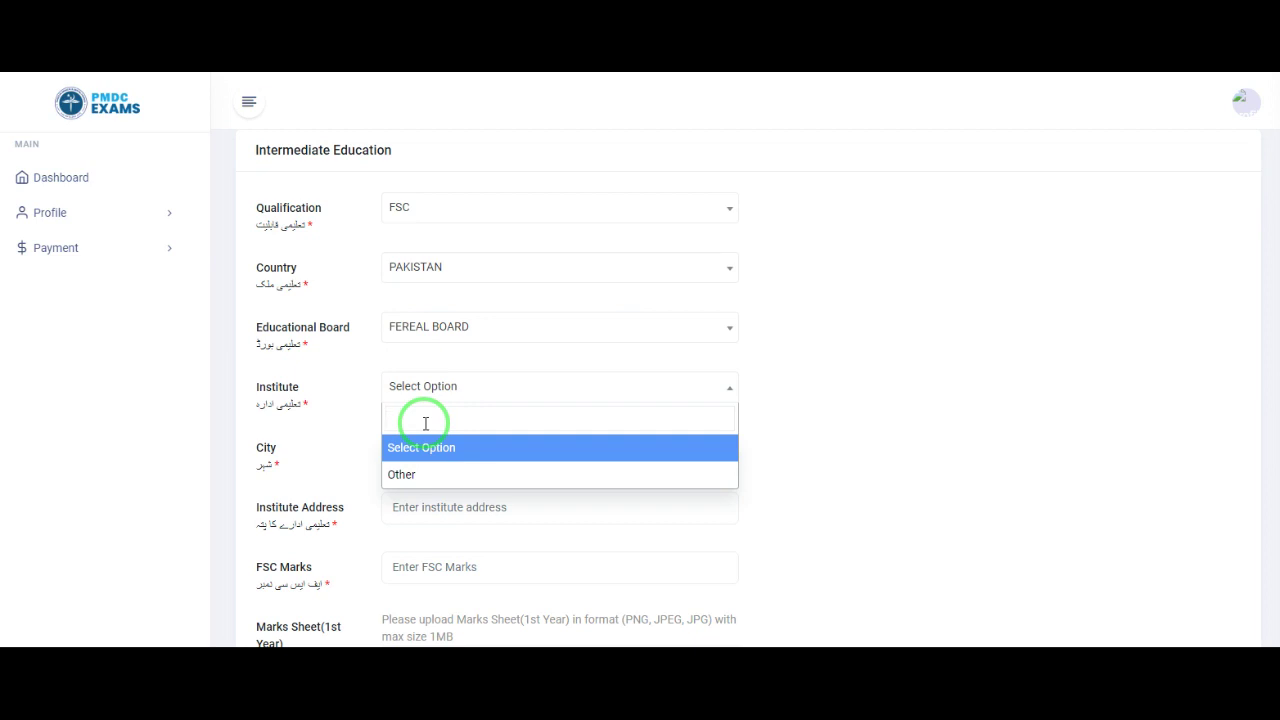
pyautogui.write('a')
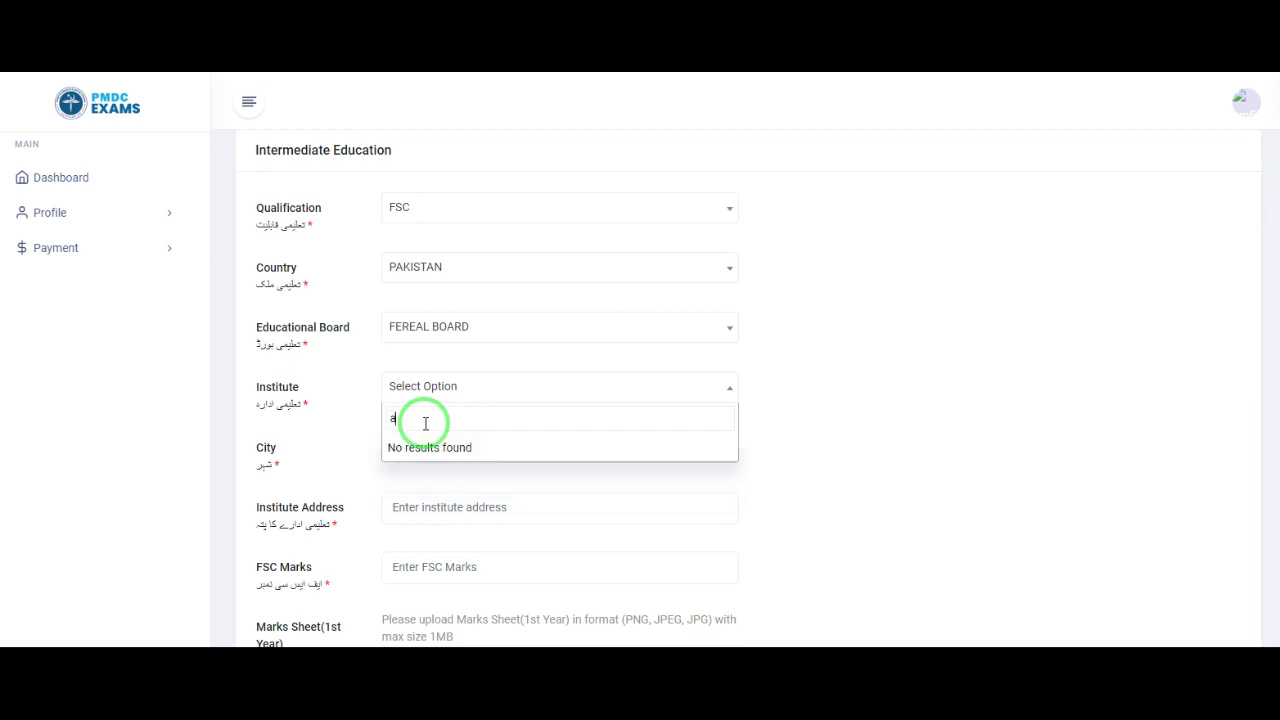
pyautogui.press('BackSpace')
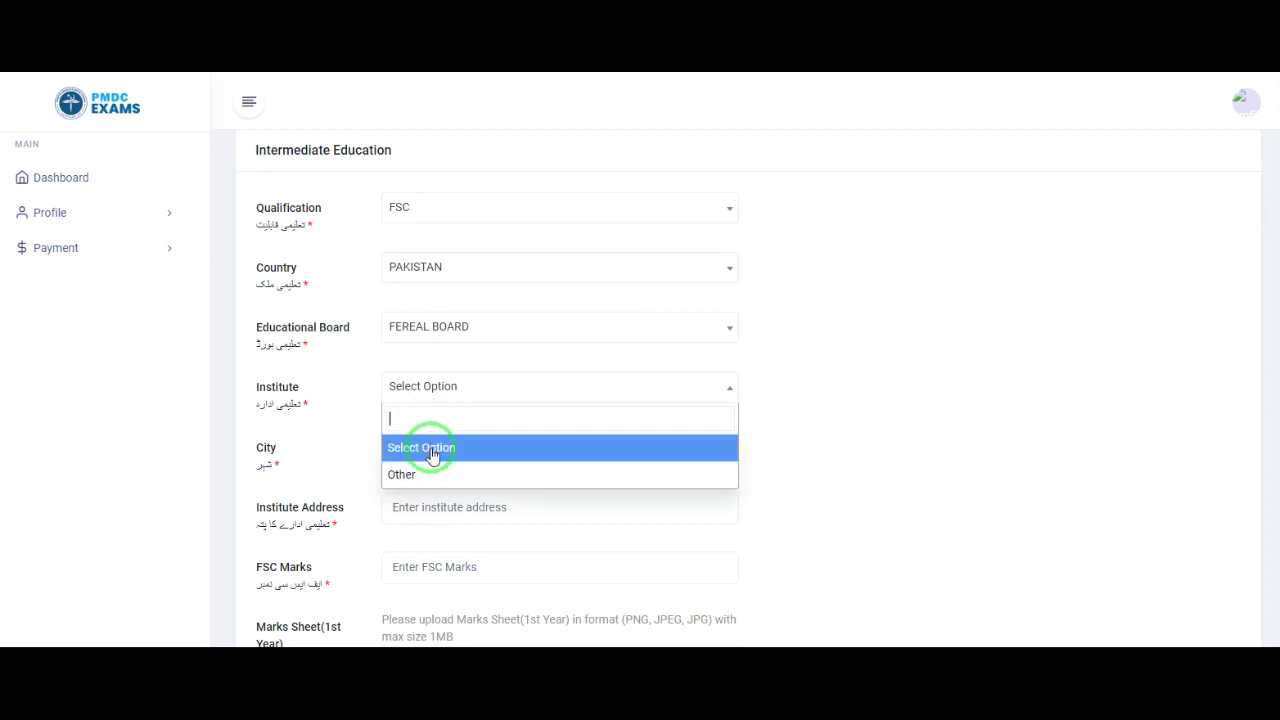
pyautogui.click(425, 470)
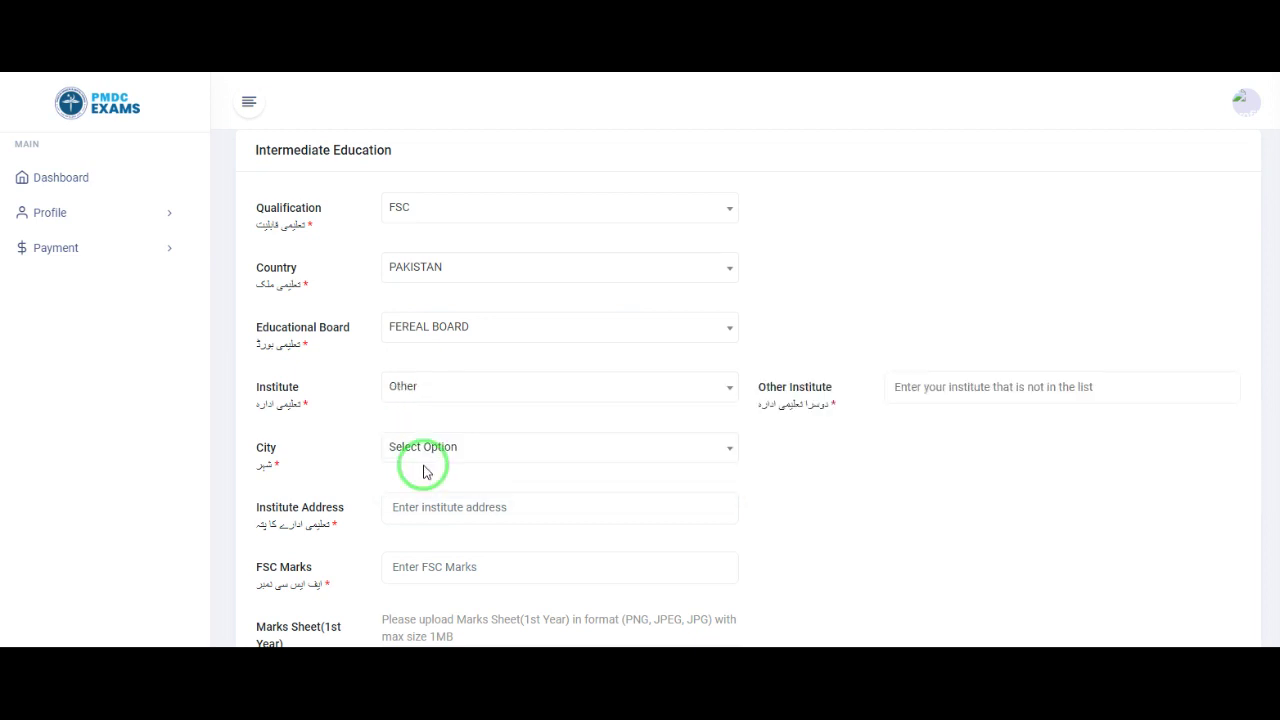
pyautogui.click(925, 391)
pyautogui.write('A')
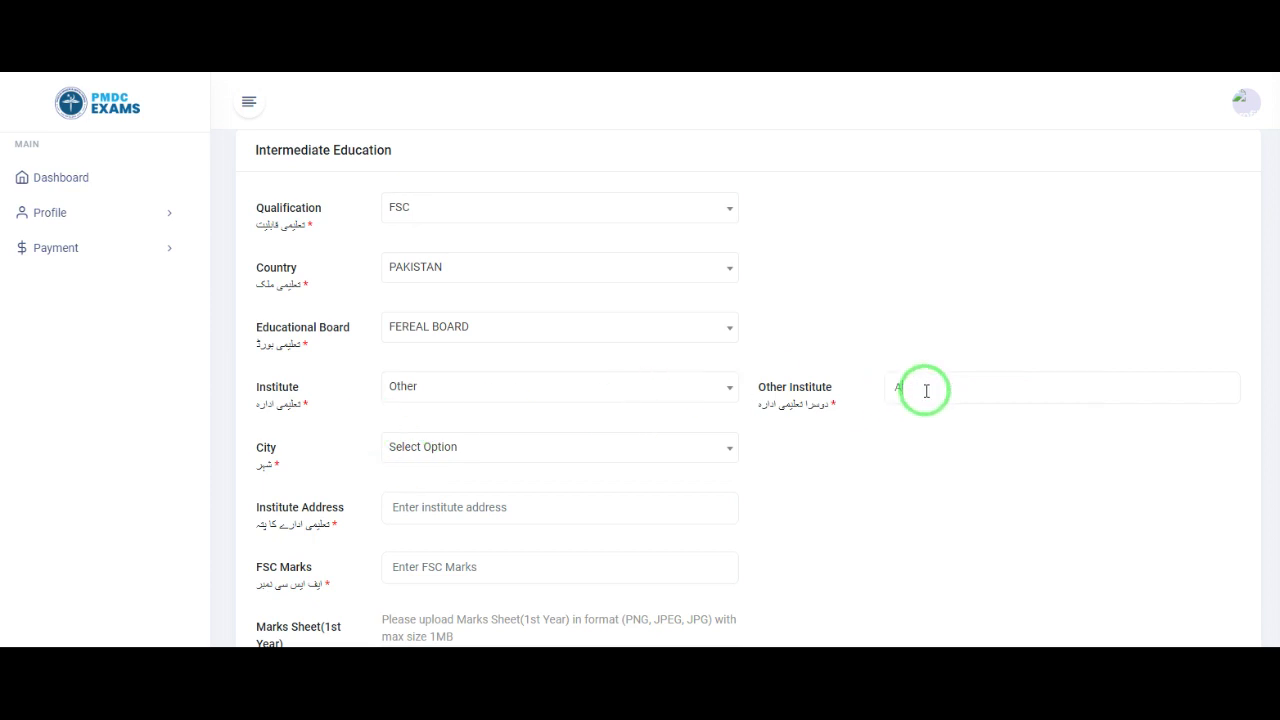
pyautogui.write('RMY PUBLIC S')
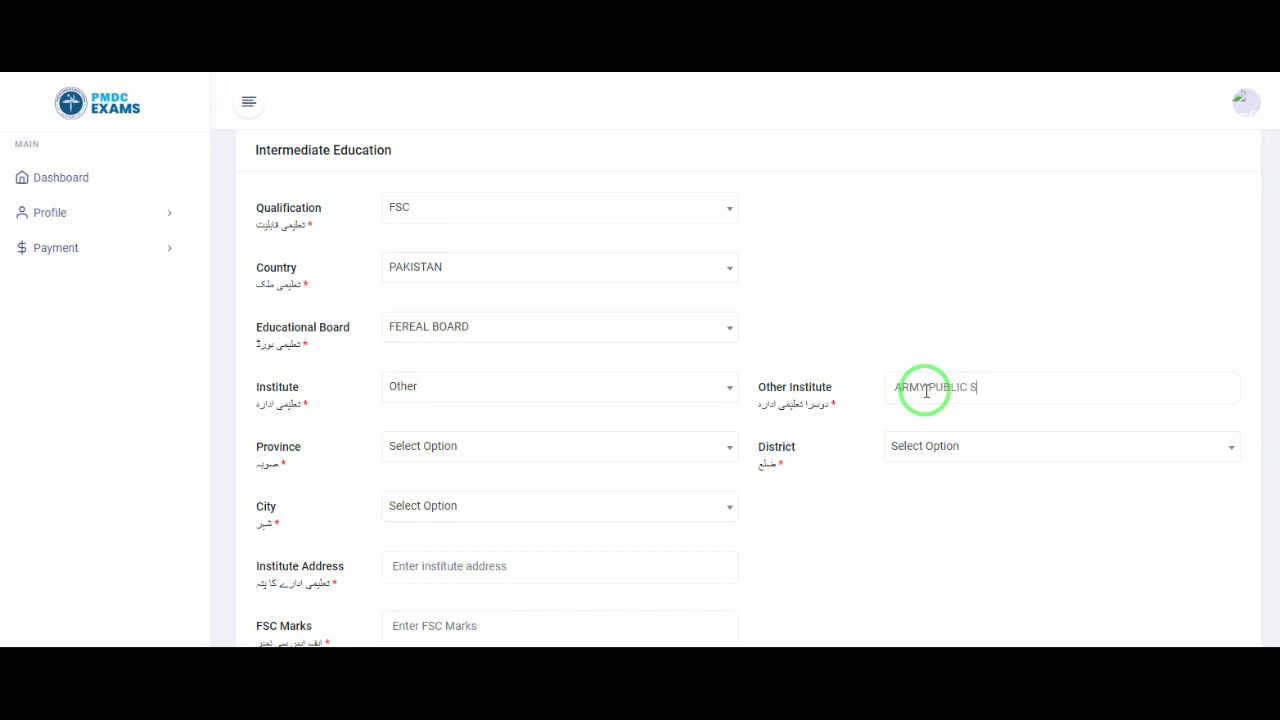
pyautogui.write('OKLLE')
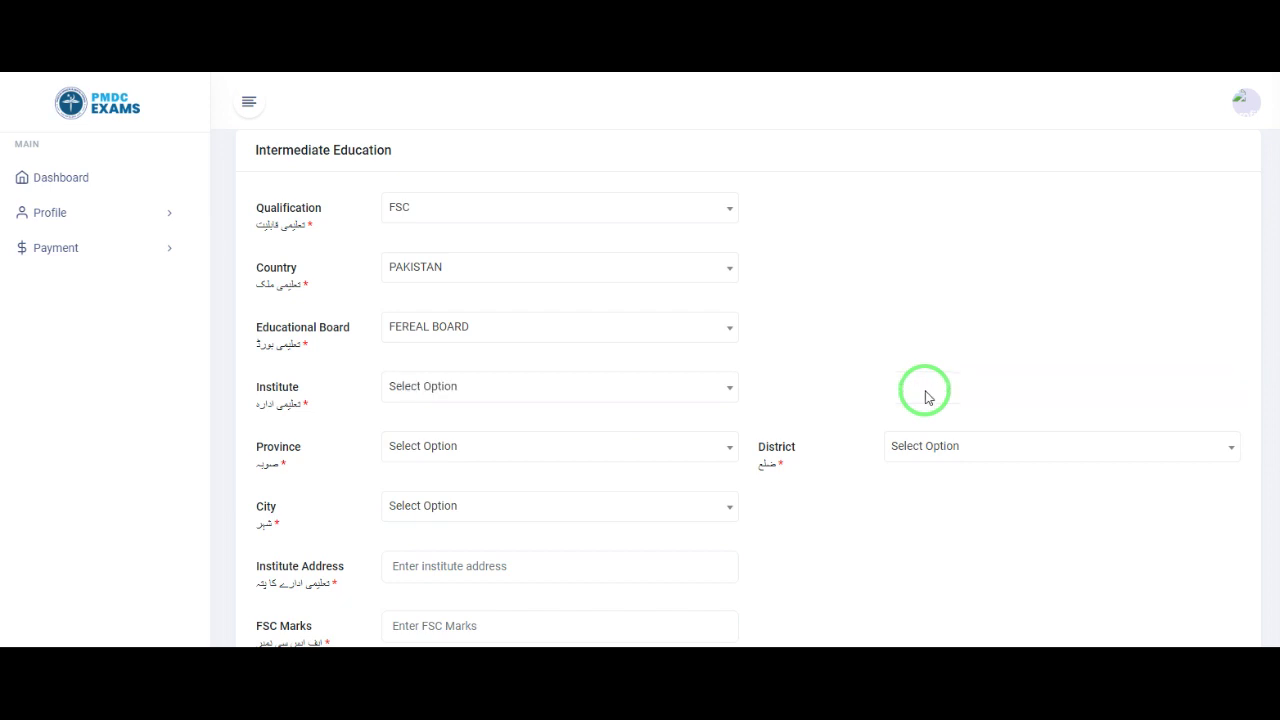
# Step: Browse the institute list without choosing an entry
pyautogui.scroll(-10, 925, 395)
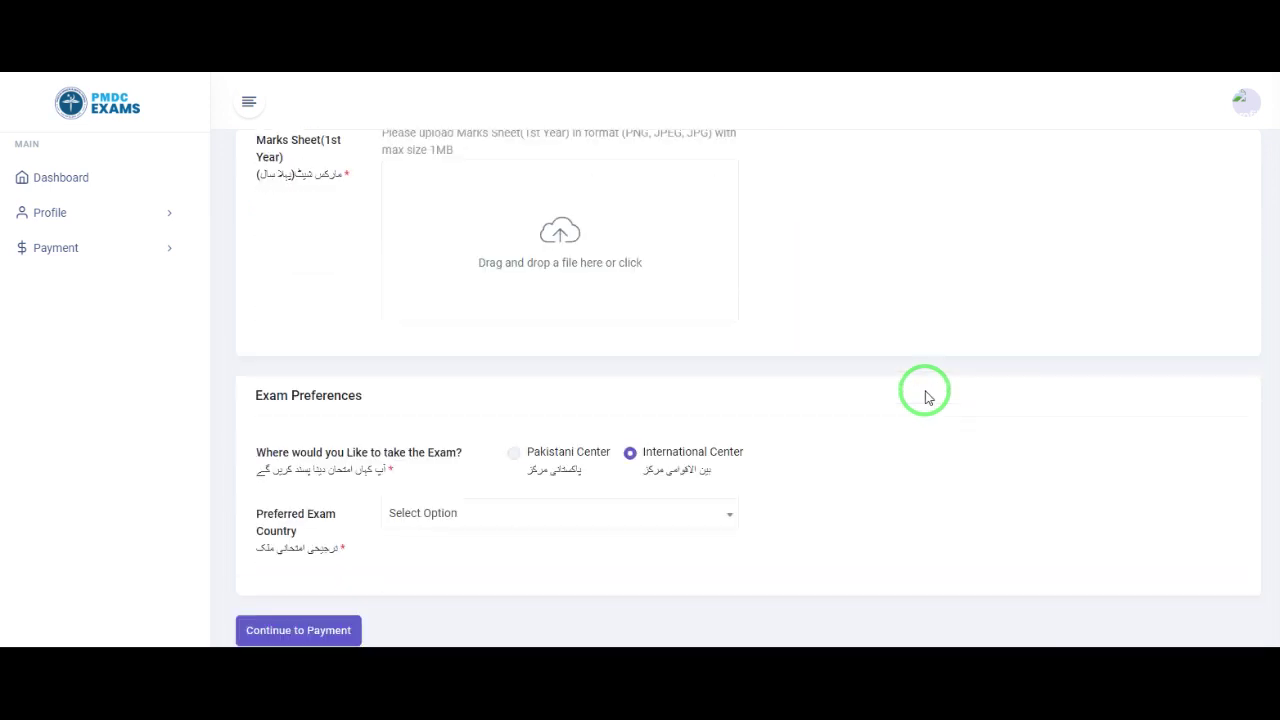
pyautogui.scroll(10, 815, 427)
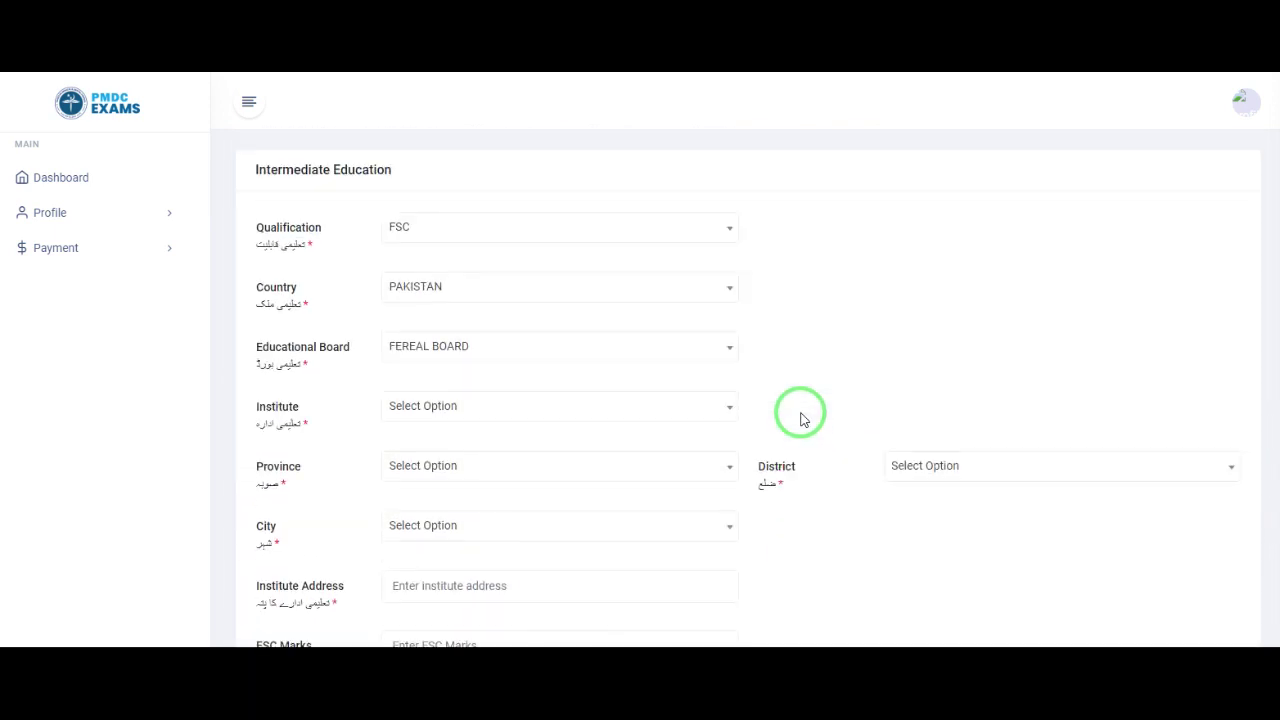
pyautogui.scroll(-3, 837, 409)
pyautogui.scroll(2, 837, 409)
pyautogui.scroll(-1, 840, 413)
pyautogui.scroll(1, 840, 413)
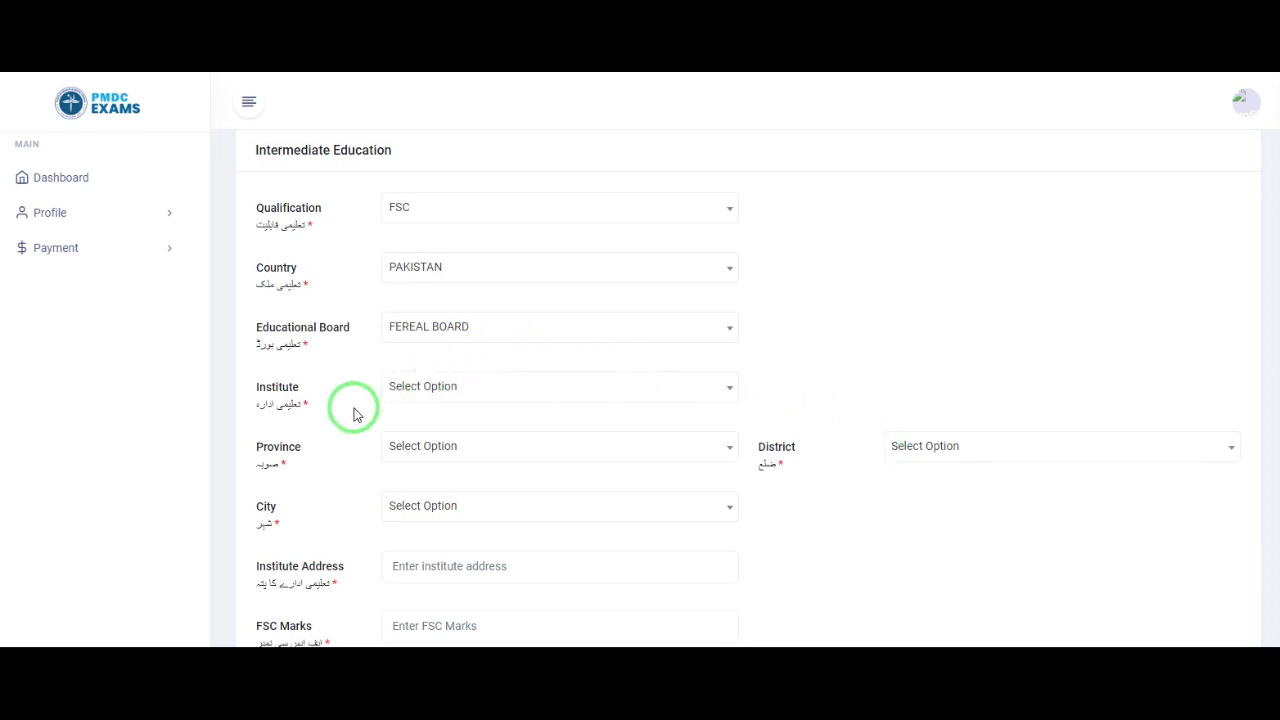
pyautogui.click(478, 390)
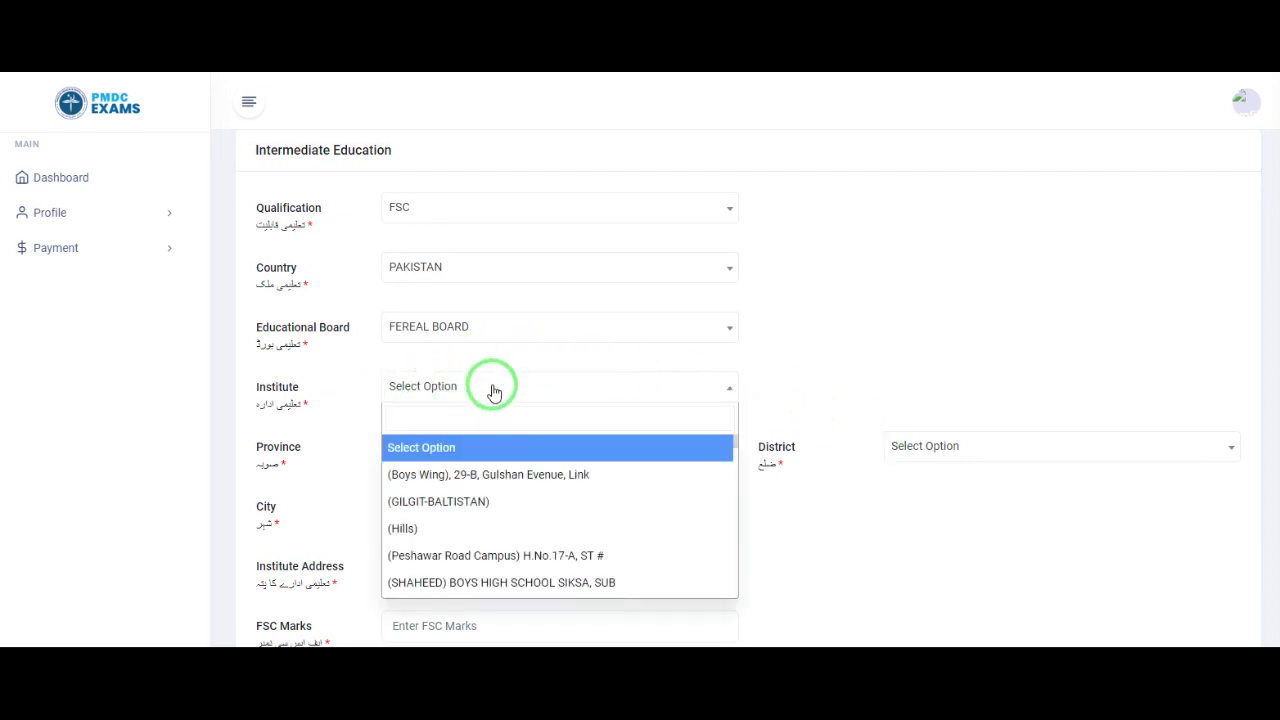
pyautogui.click(352, 424)
pyautogui.moveTo(300, 397); pyautogui.dragTo(343, 397)
pyautogui.click(426, 390)
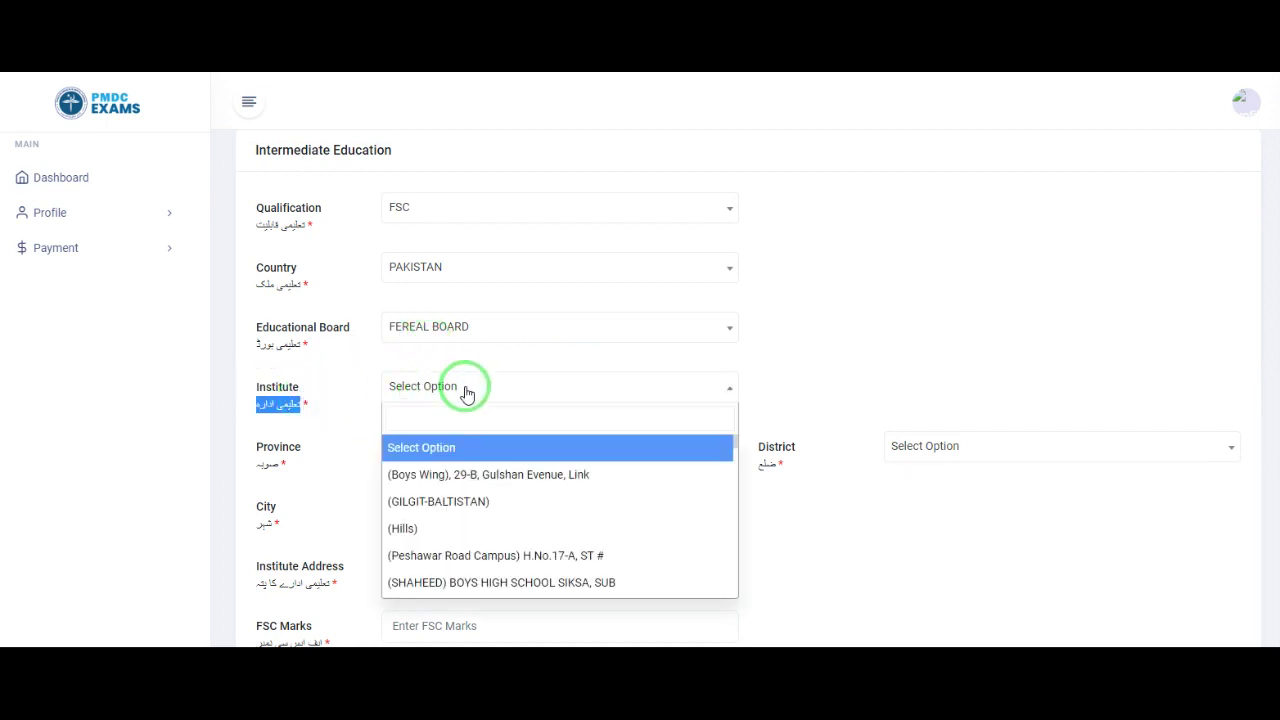
pyautogui.scroll(-5, 486, 520)
pyautogui.scroll(-10, 490, 525)
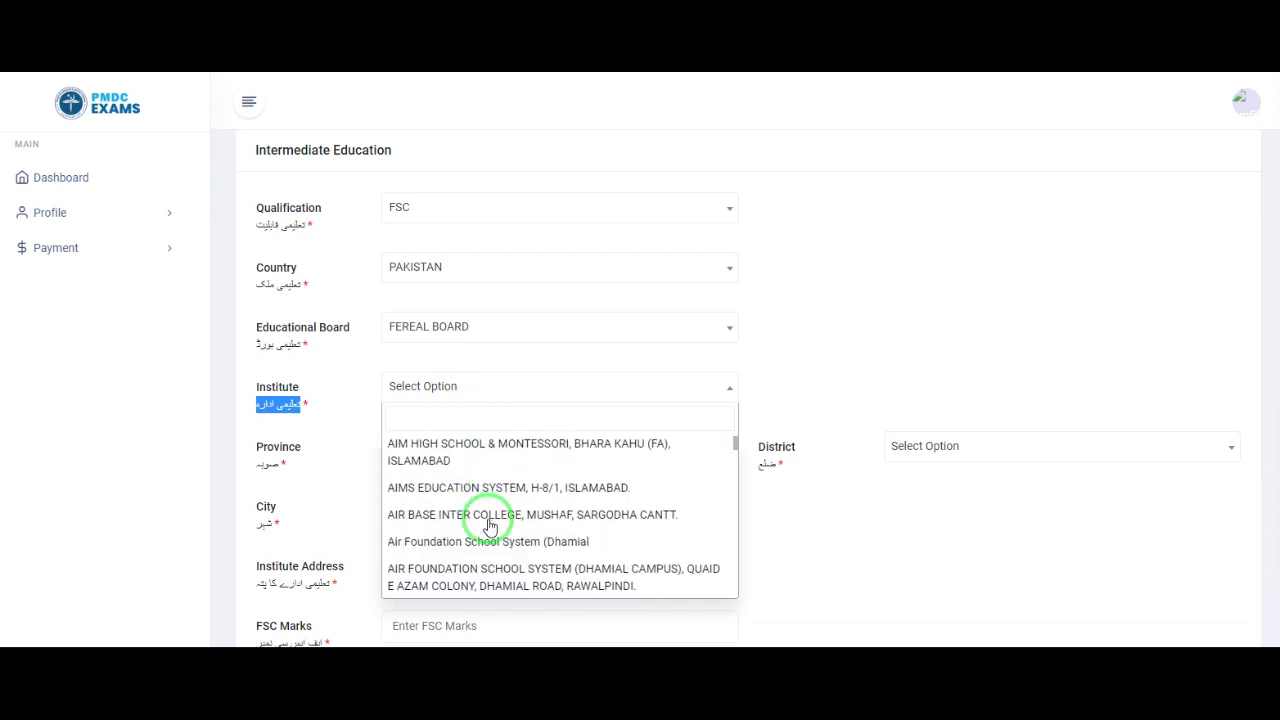
# Step: Search 'KOHAT' and pick ARMY PUBLIC SCHOOL, KOHAT CANTT. as the institute
pyautogui.click(500, 418)
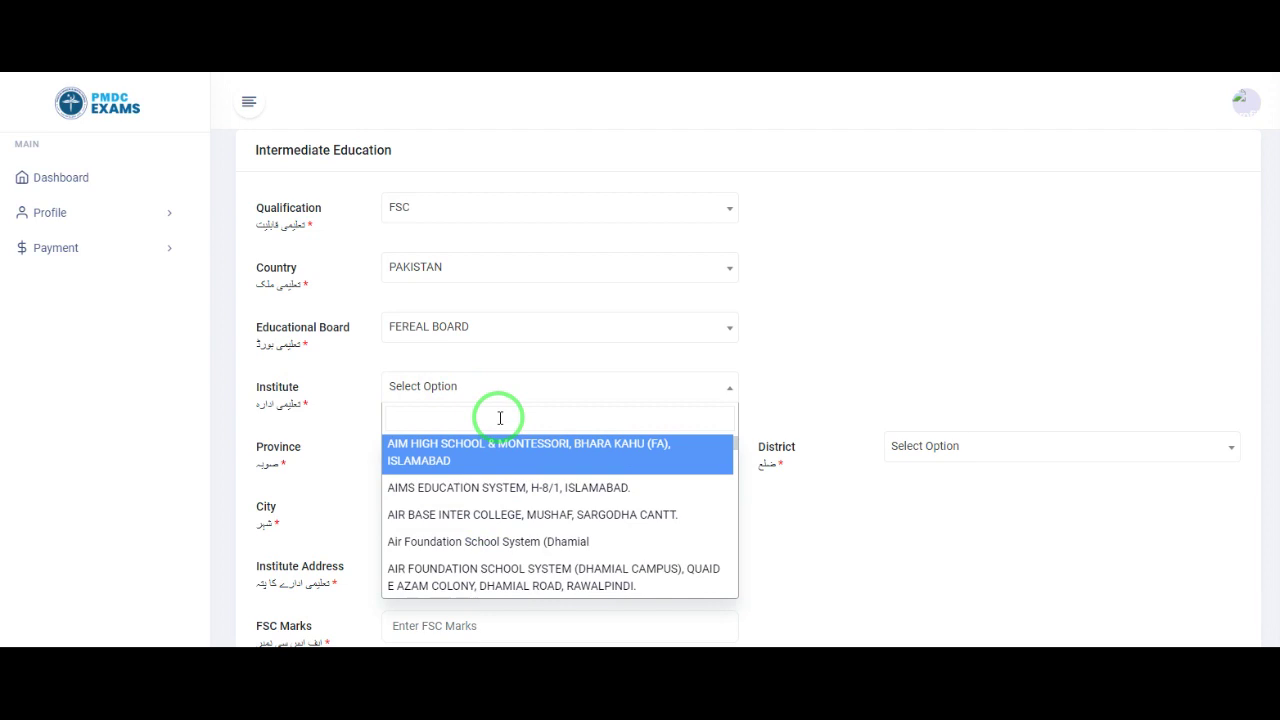
pyautogui.write('KOHAT')
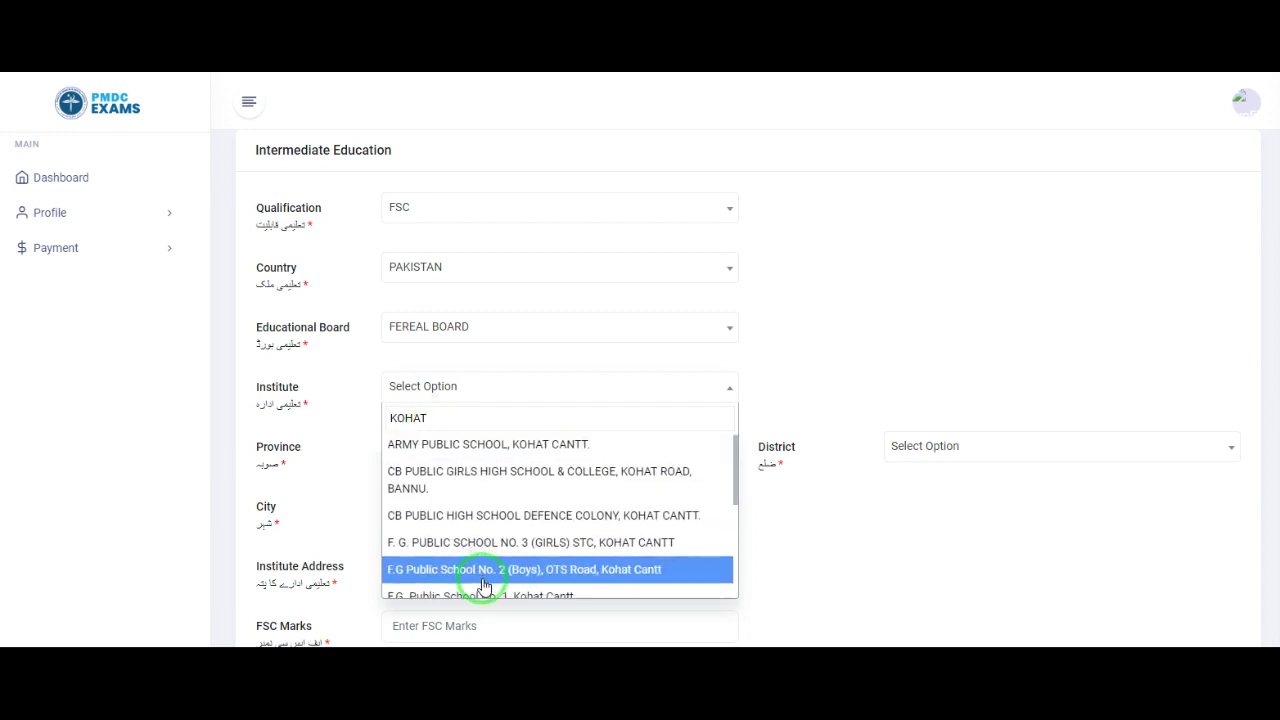
pyautogui.scroll(-2, 485, 578)
pyautogui.scroll(4, 491, 530)
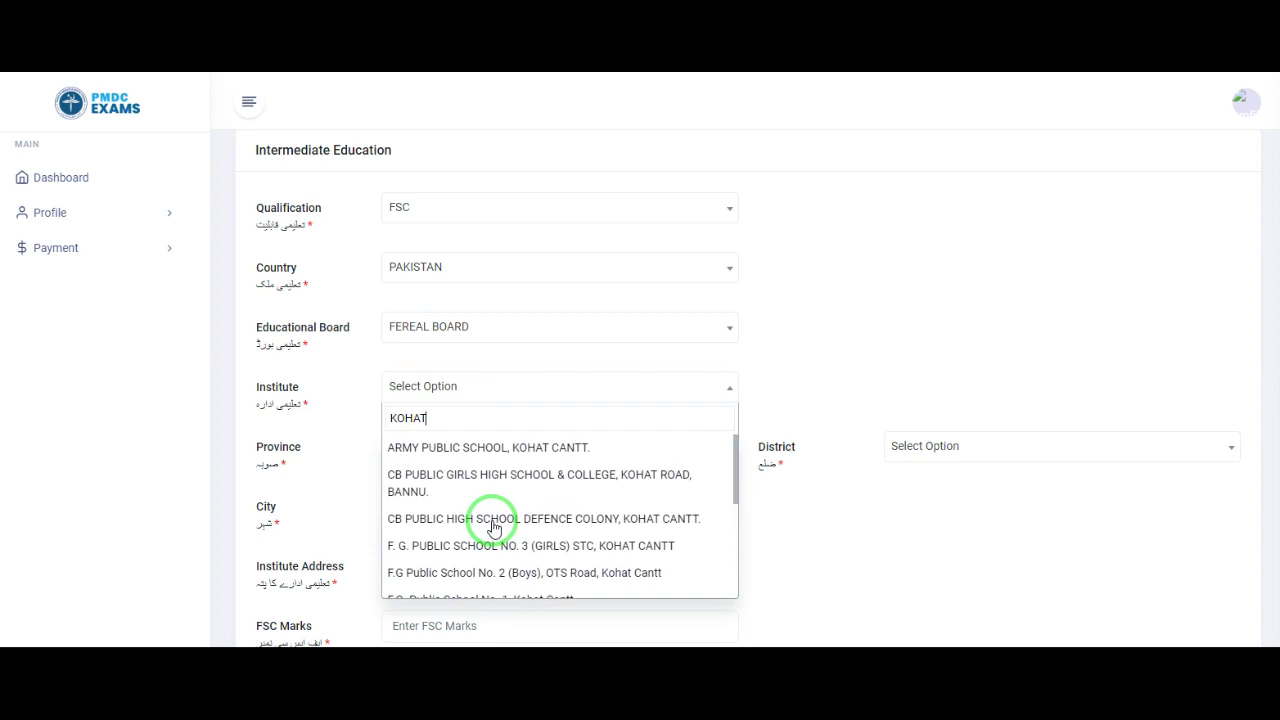
pyautogui.click(462, 450)
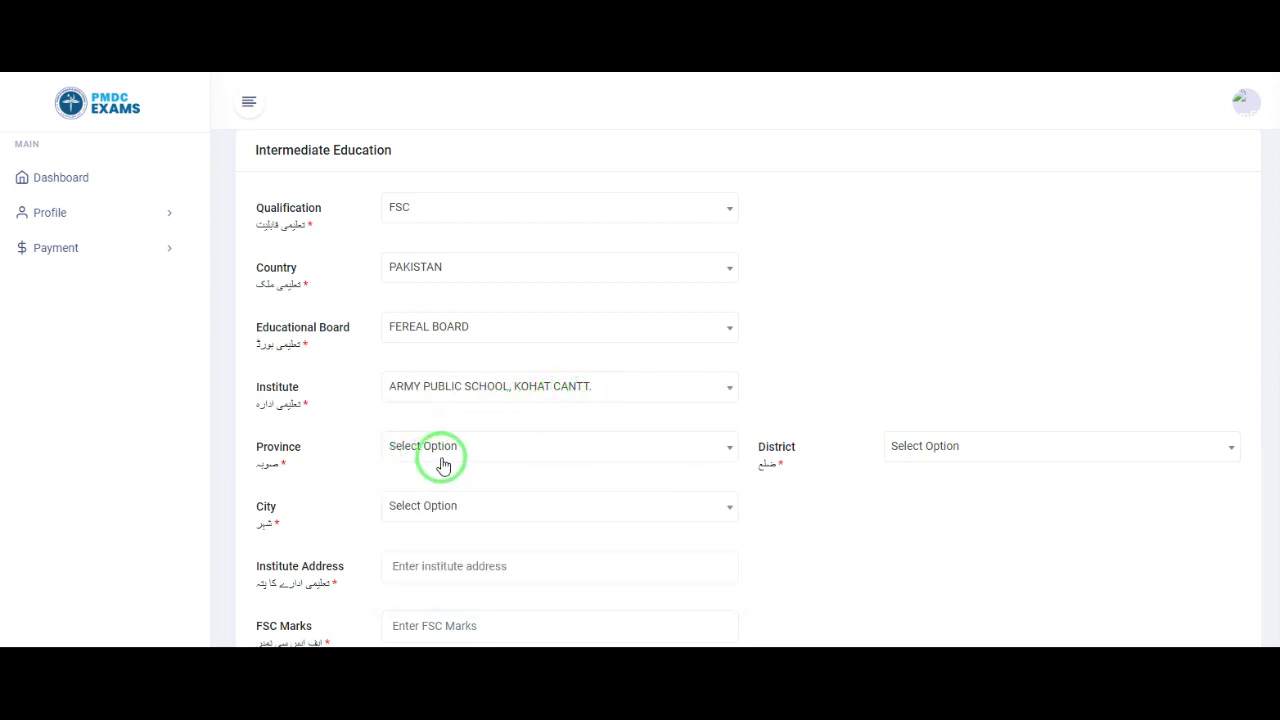
pyautogui.click(451, 455)
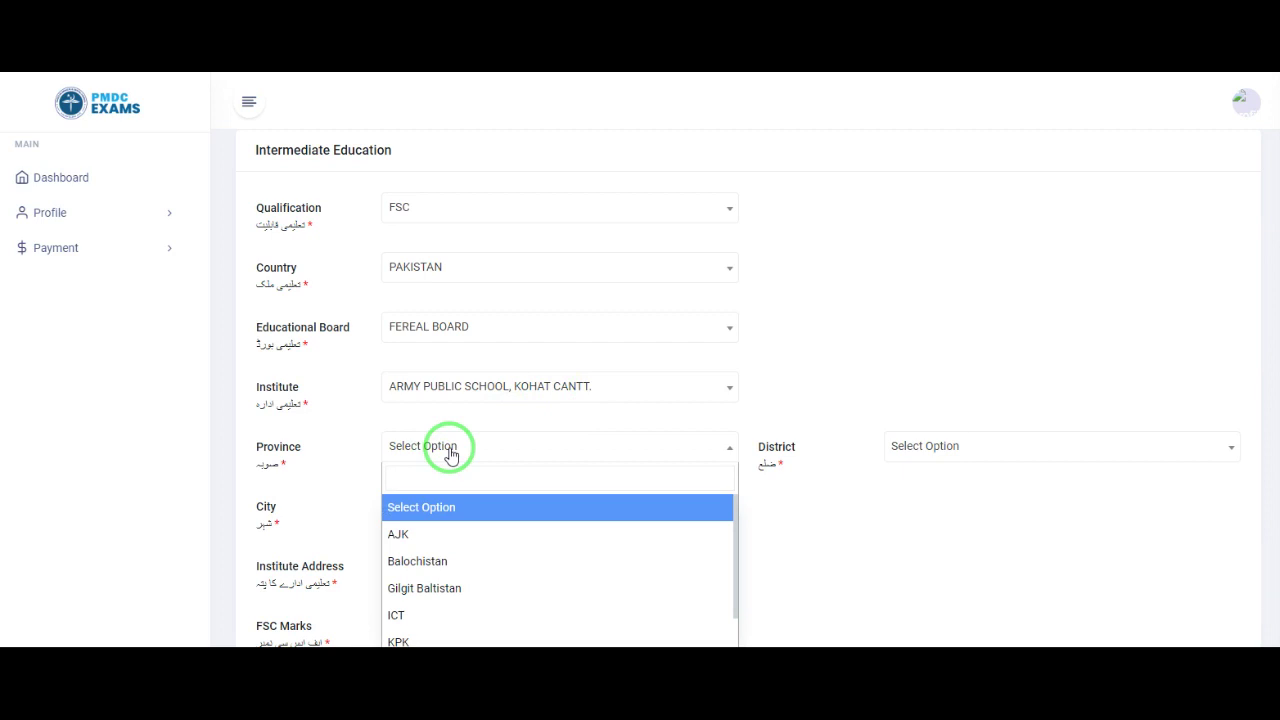
# Step: Choose KPK as the province; the District list stays empty
pyautogui.click(437, 640)
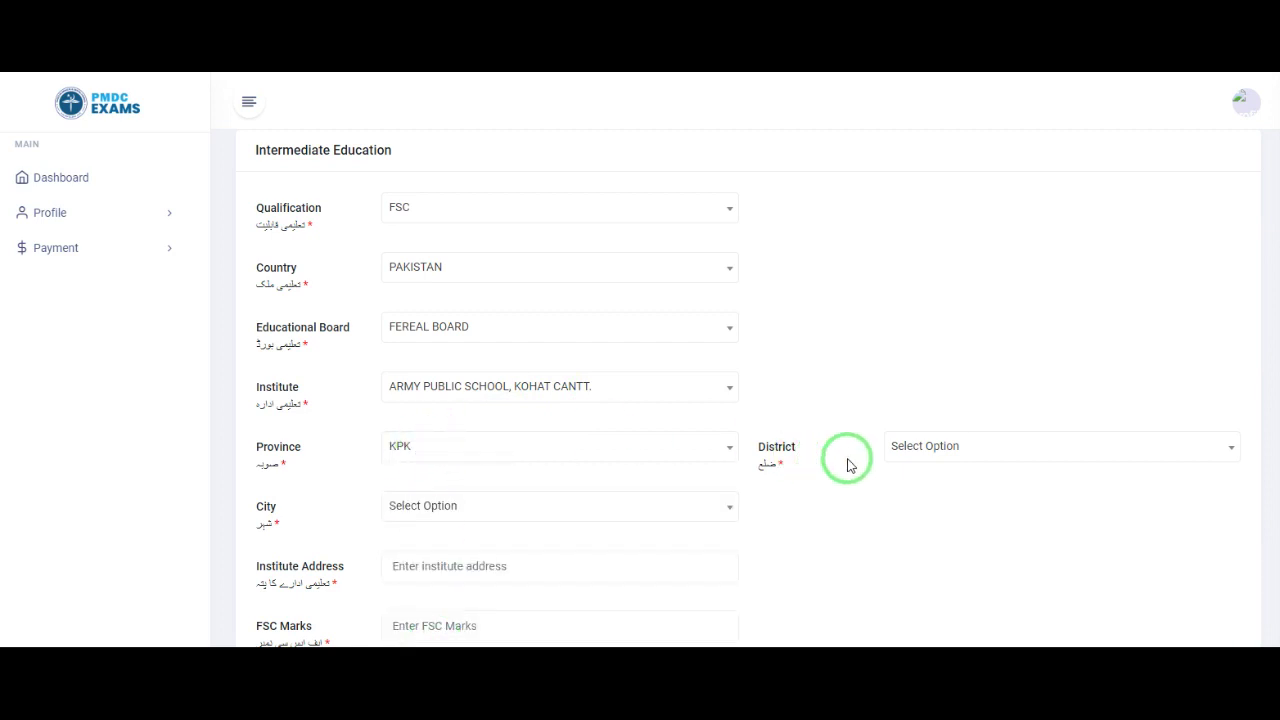
pyautogui.click(929, 456)
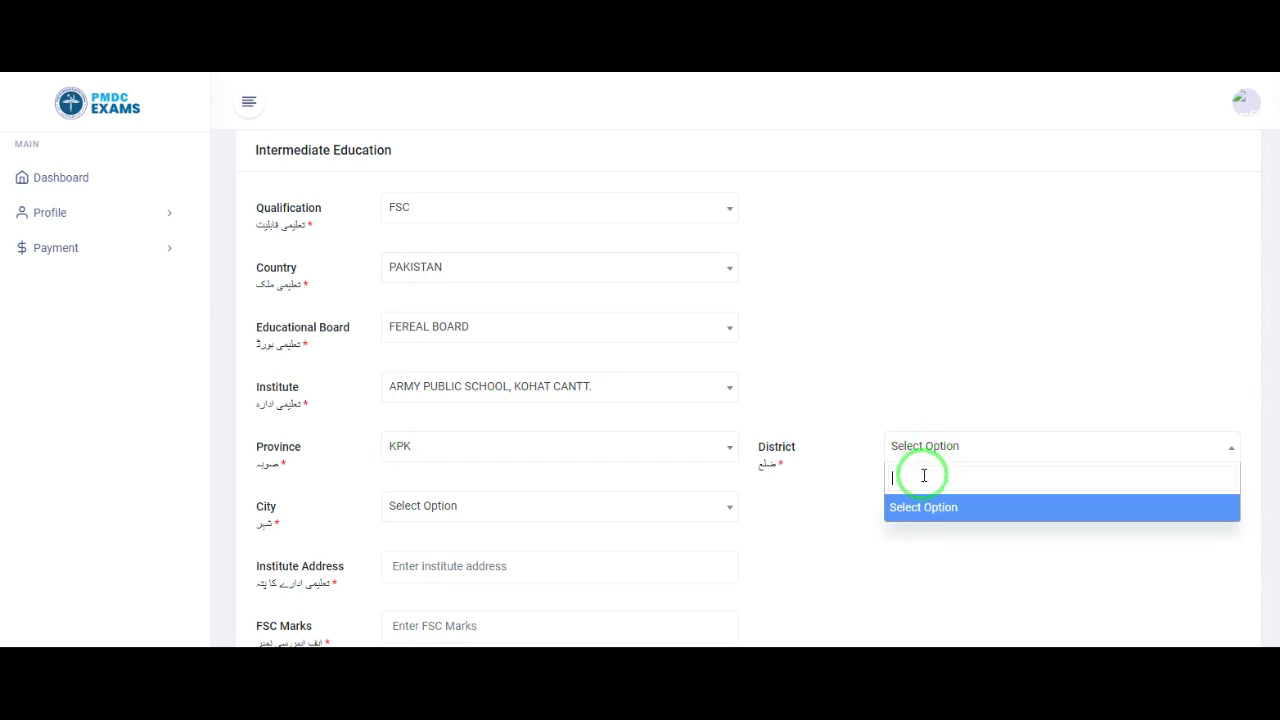
pyautogui.click(924, 446)
pyautogui.click(924, 446)
pyautogui.click(924, 446)
pyautogui.click(925, 446)
pyautogui.click(880, 380)
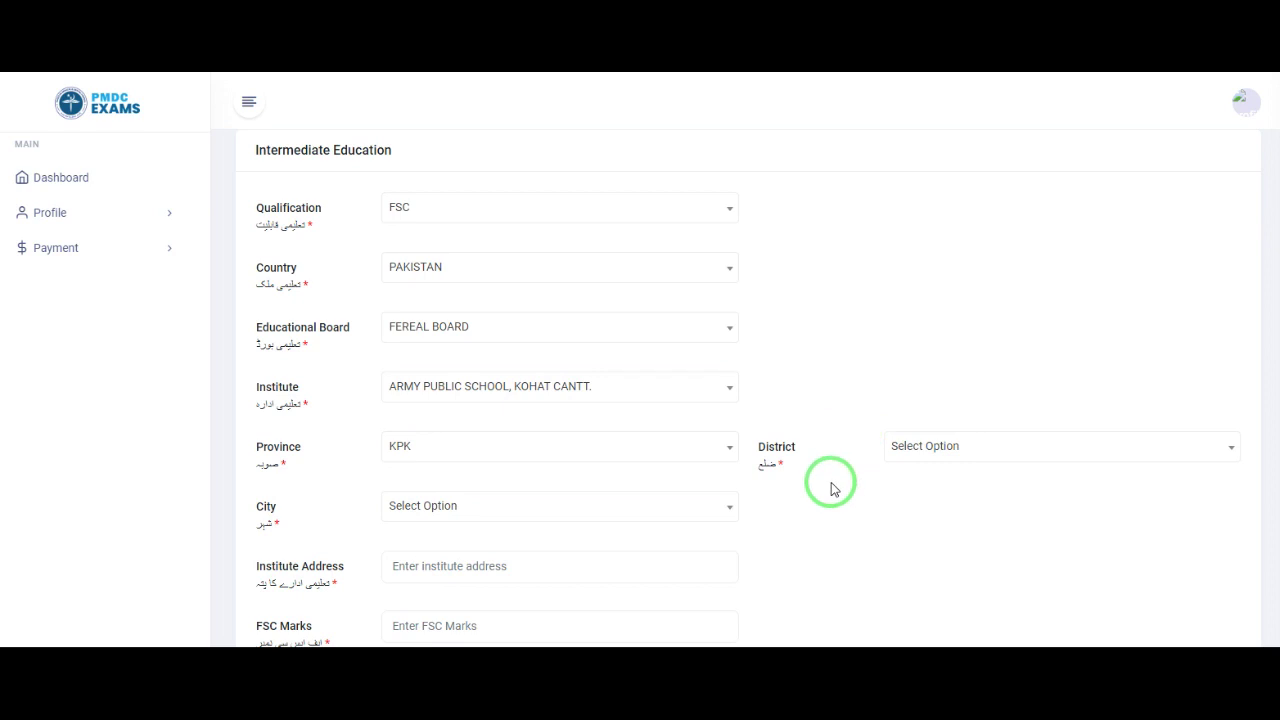
pyautogui.scroll(-1, 831, 489)
pyautogui.scroll(-1, 831, 489)
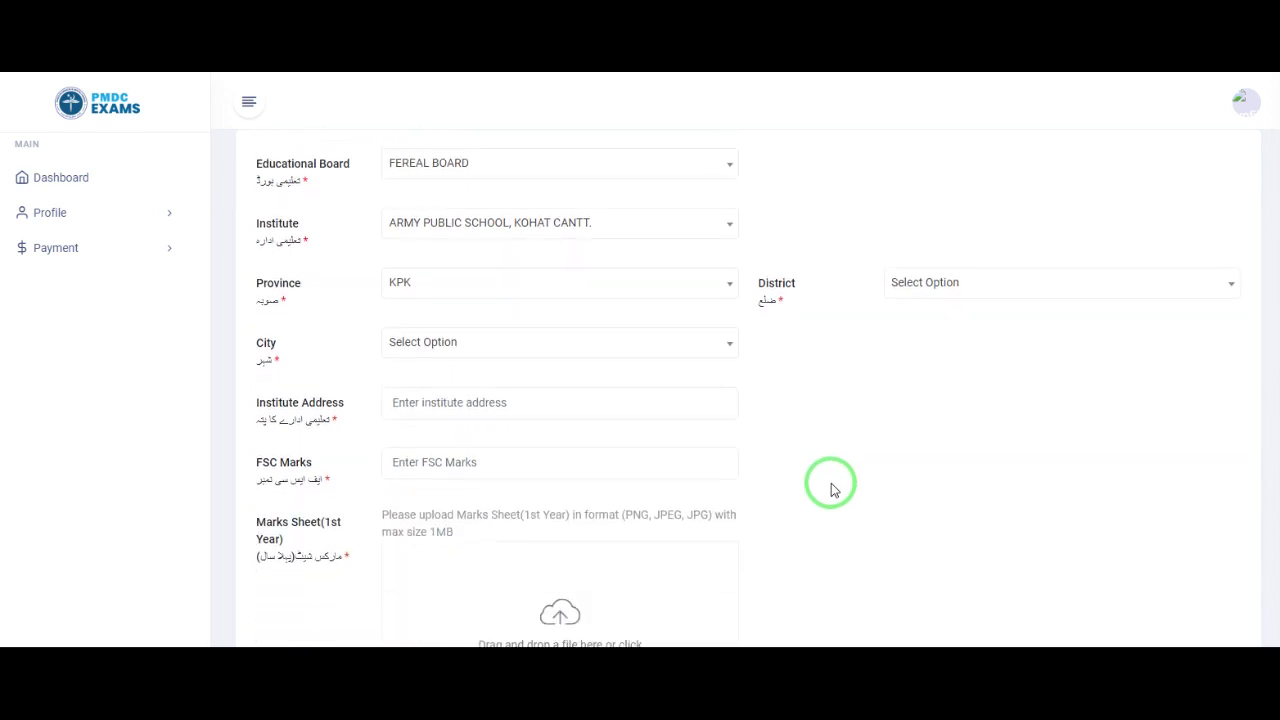
pyautogui.click(936, 288)
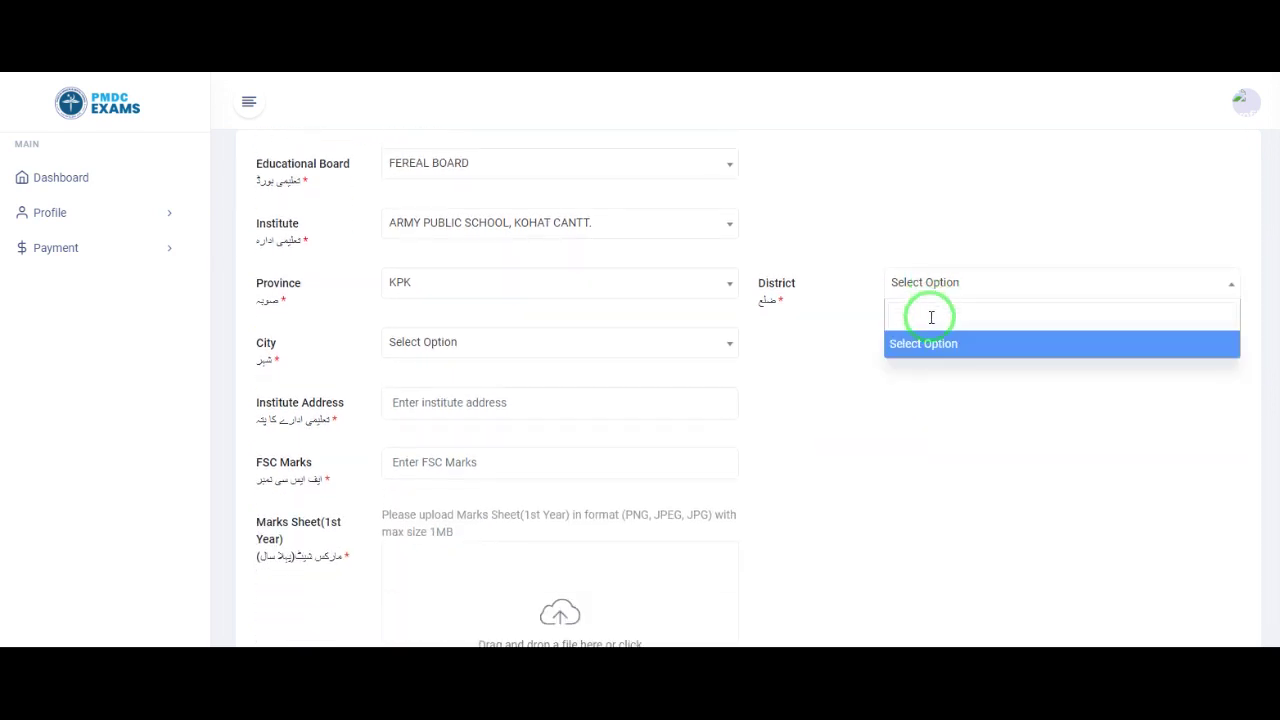
pyautogui.click(757, 386)
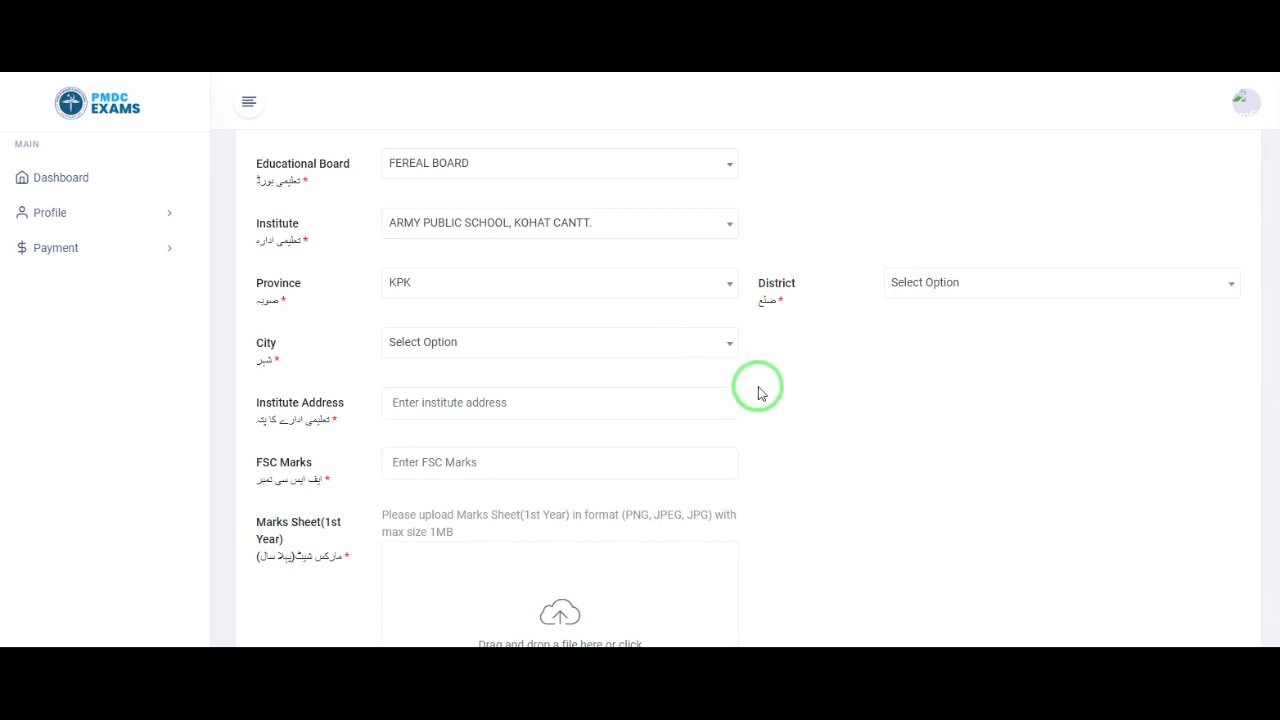
# Step: Check the City list and close it without choosing a city
pyautogui.click(611, 350)
pyautogui.click(610, 352)
pyautogui.click(608, 352)
pyautogui.click(606, 353)
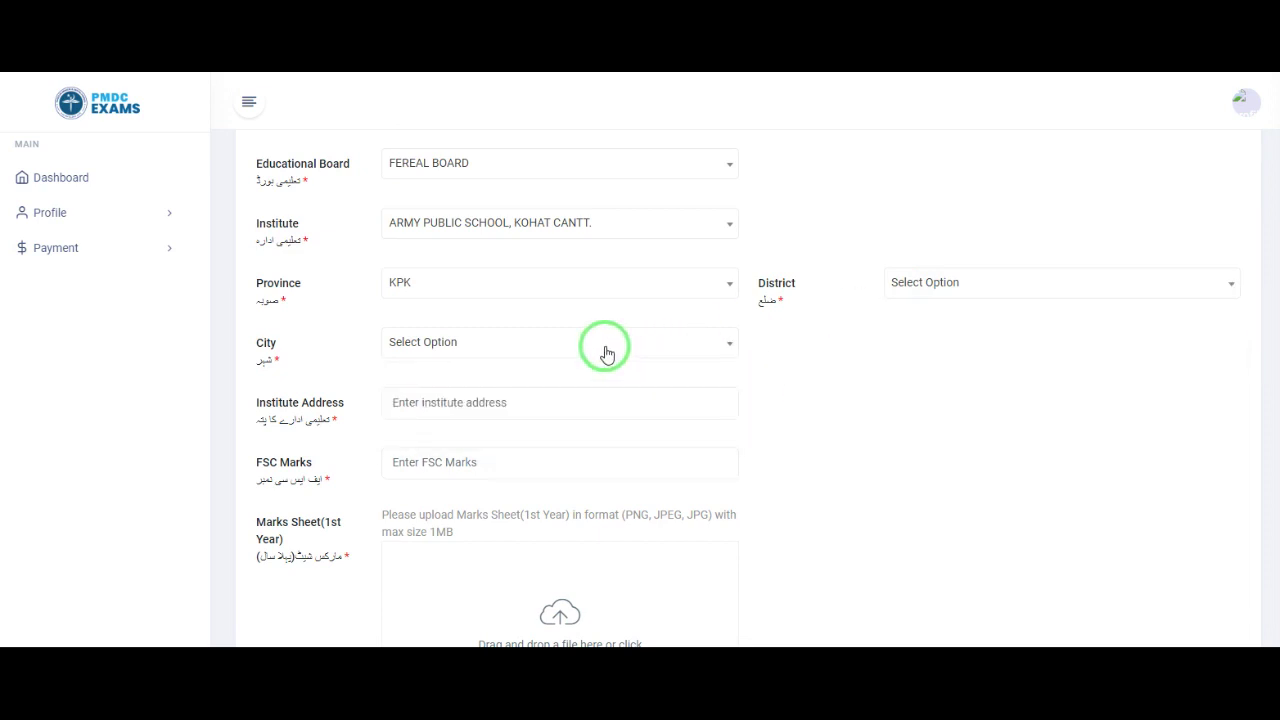
pyautogui.click(524, 402)
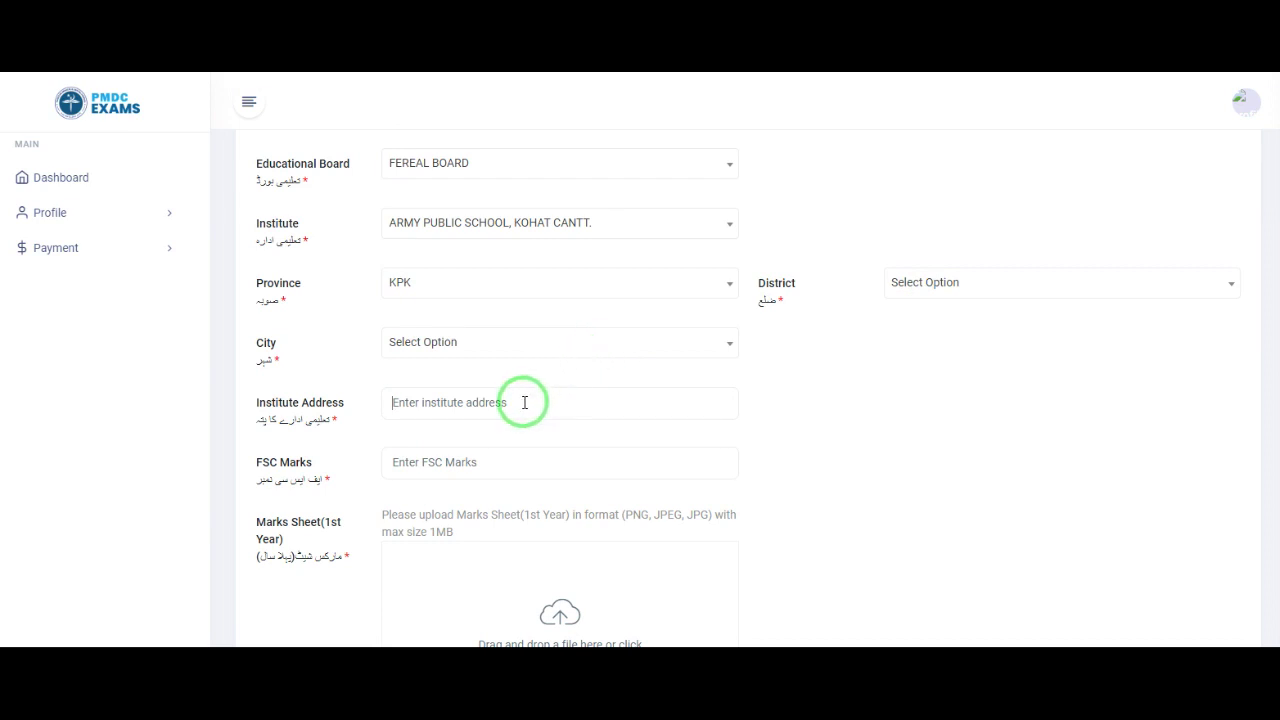
# Step: Enter ARMY PUBLIC SCHOOL, KOHAT CANTT as institute address and 480 as FSC marks
pyautogui.write('ARM')
pyautogui.write('Y PUBLIC SCHOOL, KOHAT CANTT')
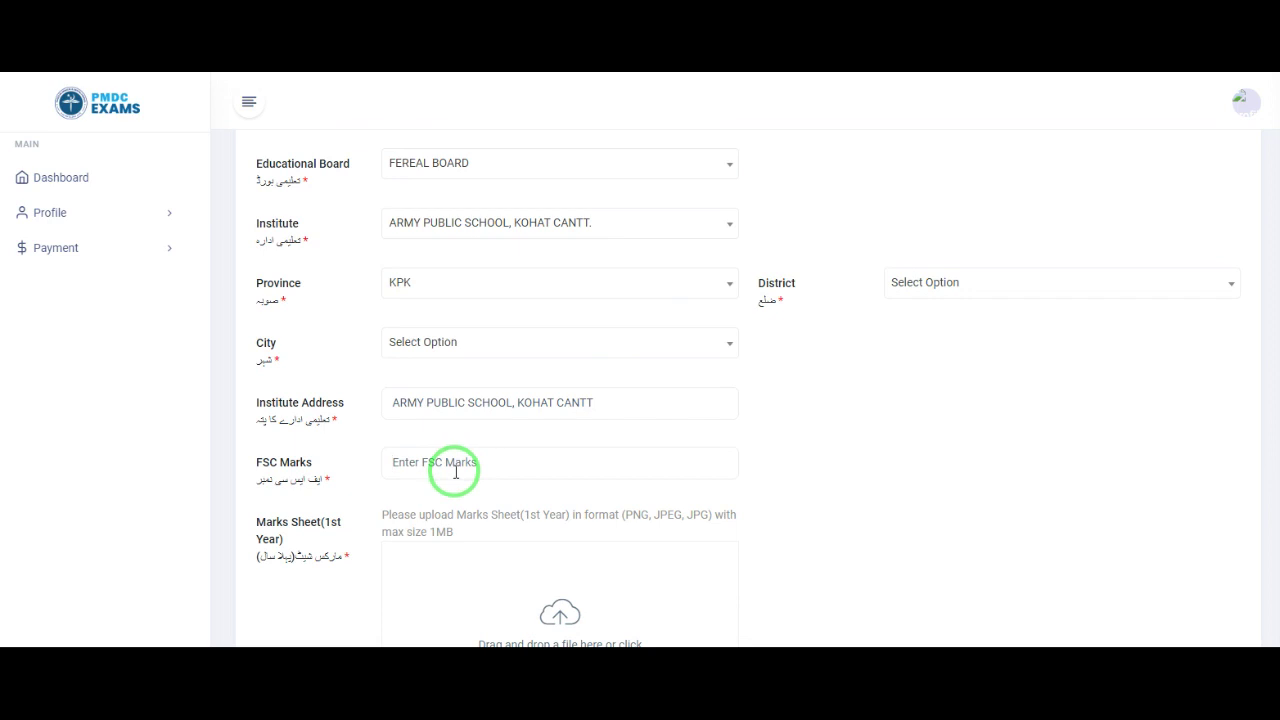
pyautogui.scroll(-1, 453, 473)
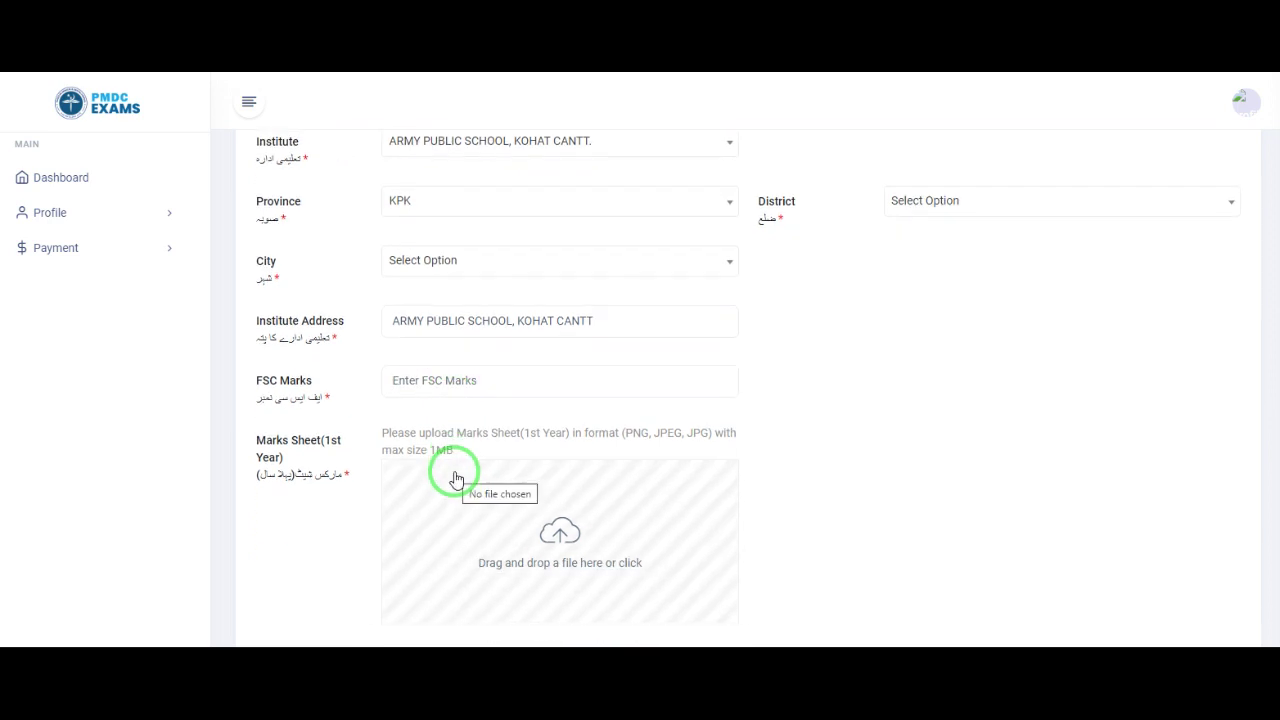
pyautogui.click(425, 381)
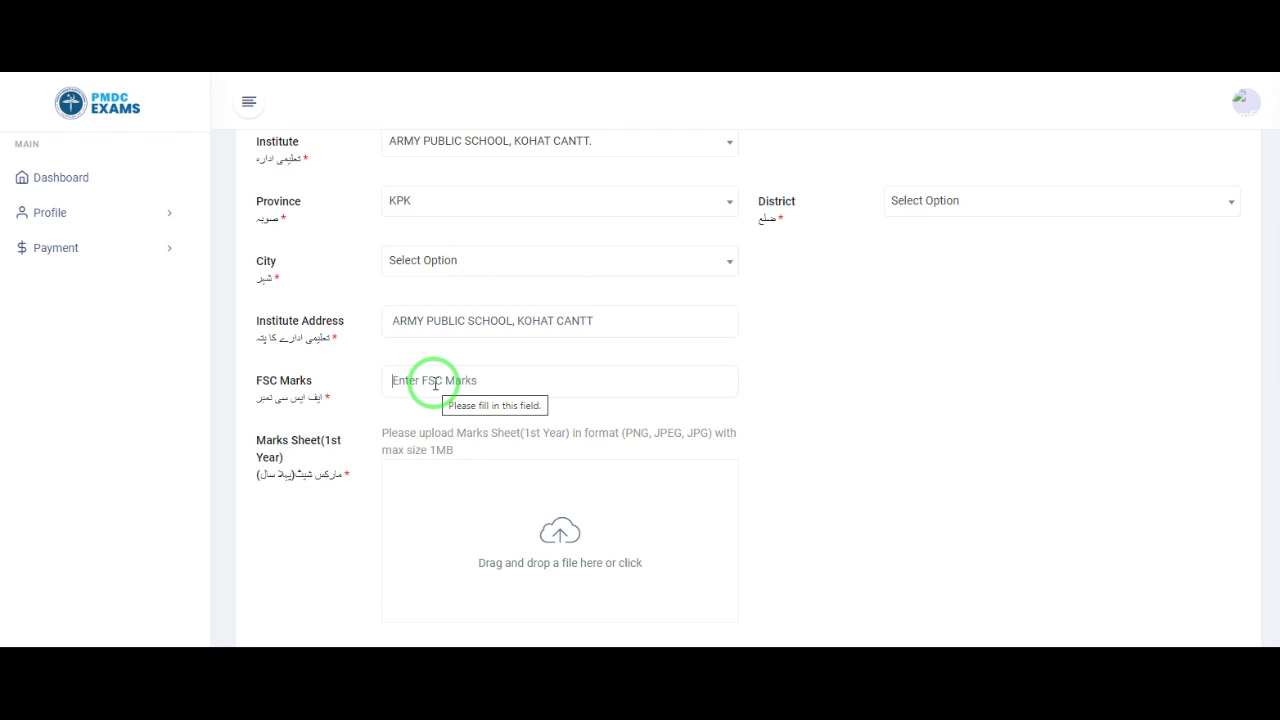
pyautogui.write('480')
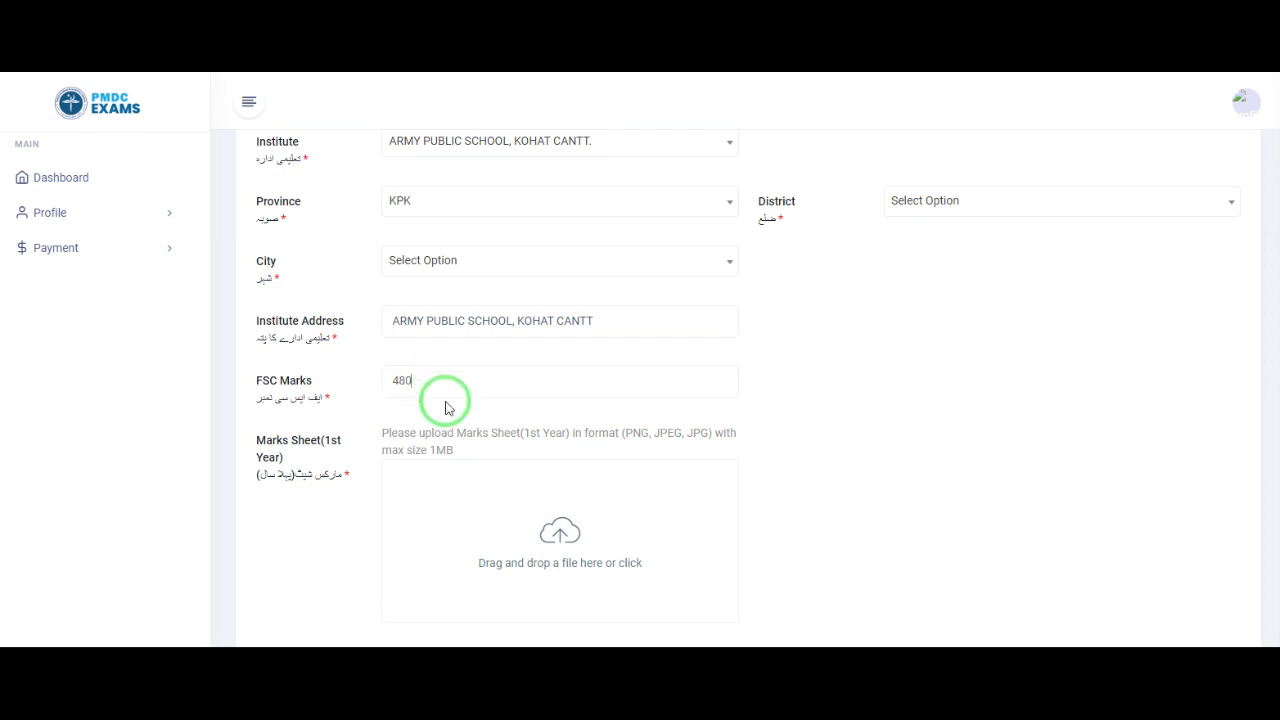
pyautogui.scroll(-1, 477, 437)
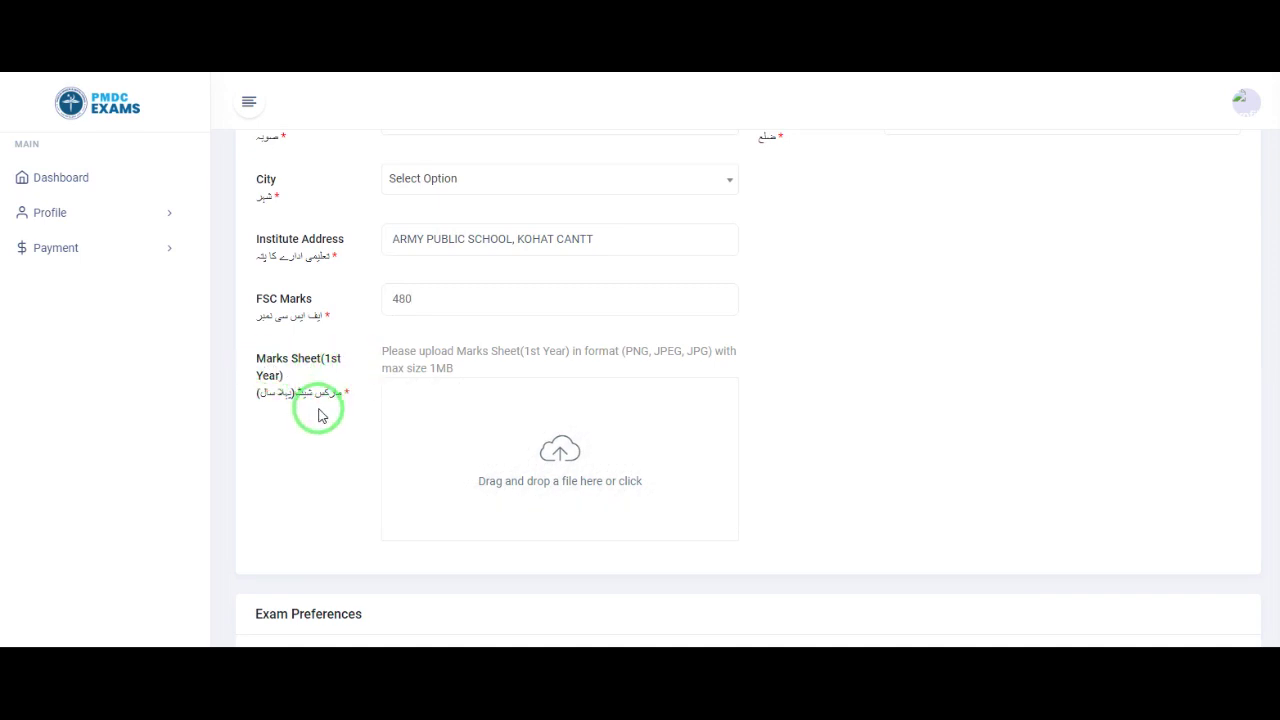
# Step: Upload the pngtree wooden-clock JPG from Downloads as the Marks Sheet (1st Year)
pyautogui.scroll(-1, 320, 415)
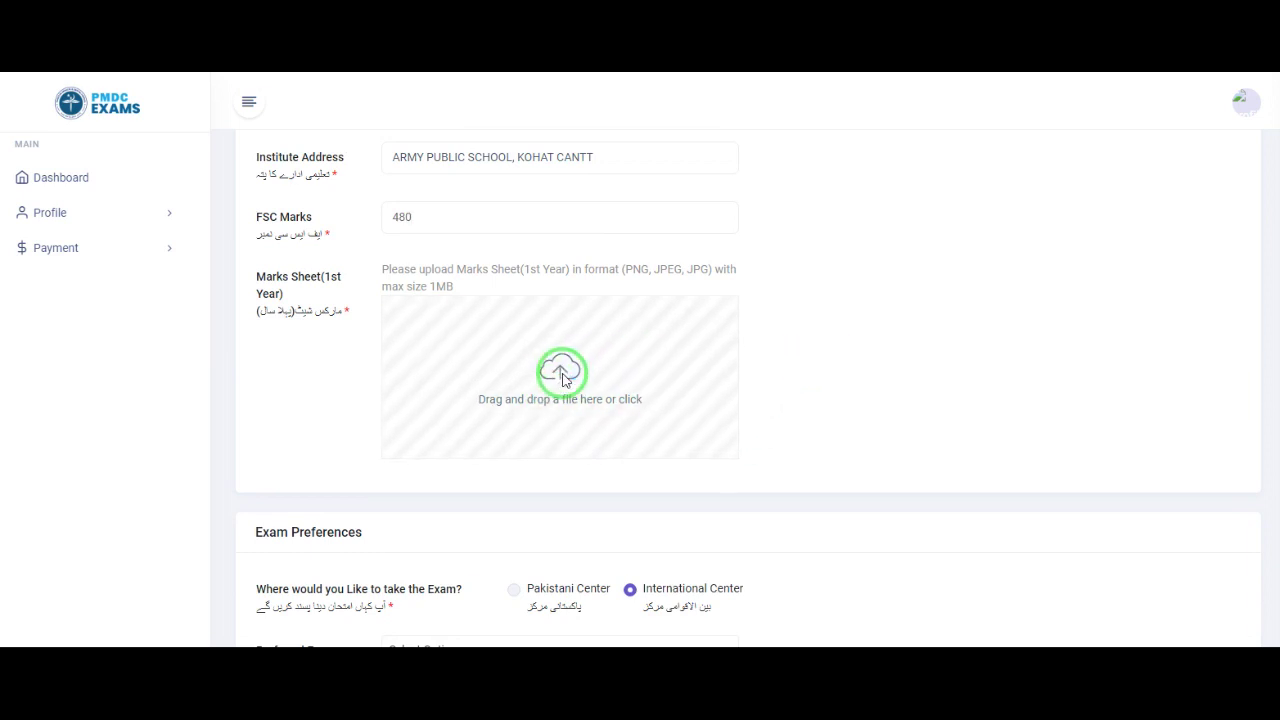
pyautogui.click(565, 375)
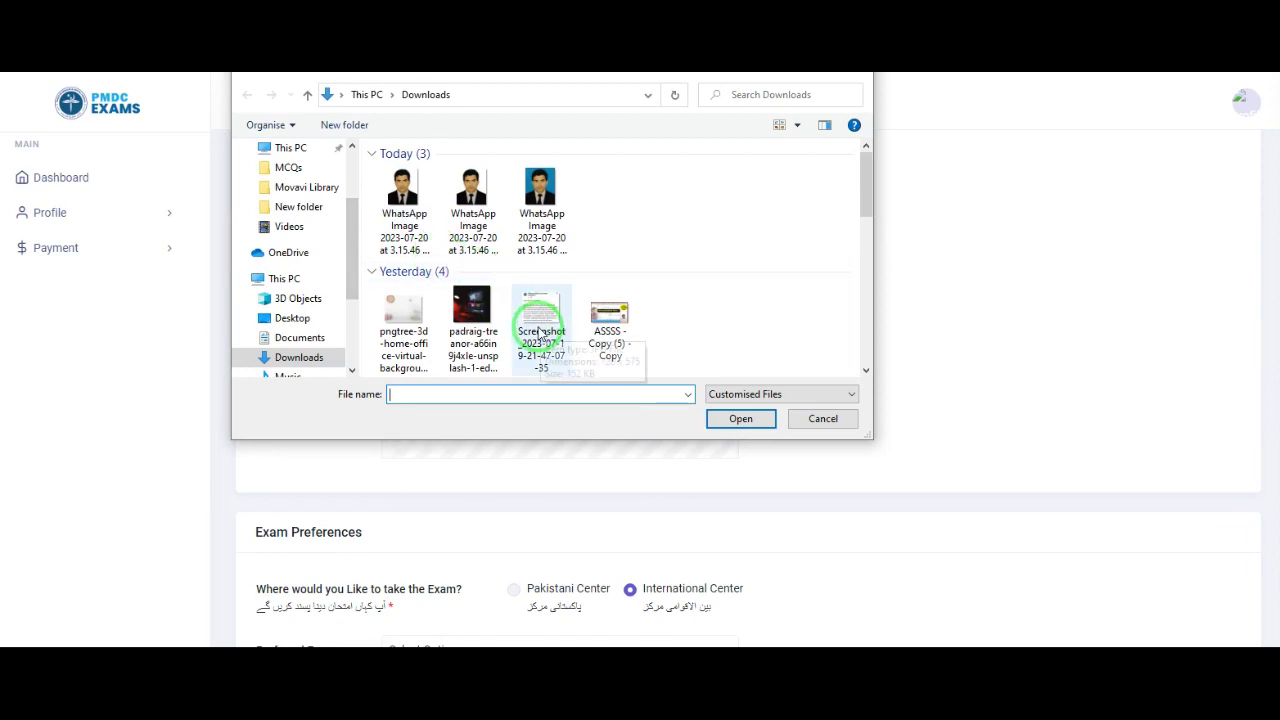
pyautogui.doubleClick(412, 322)
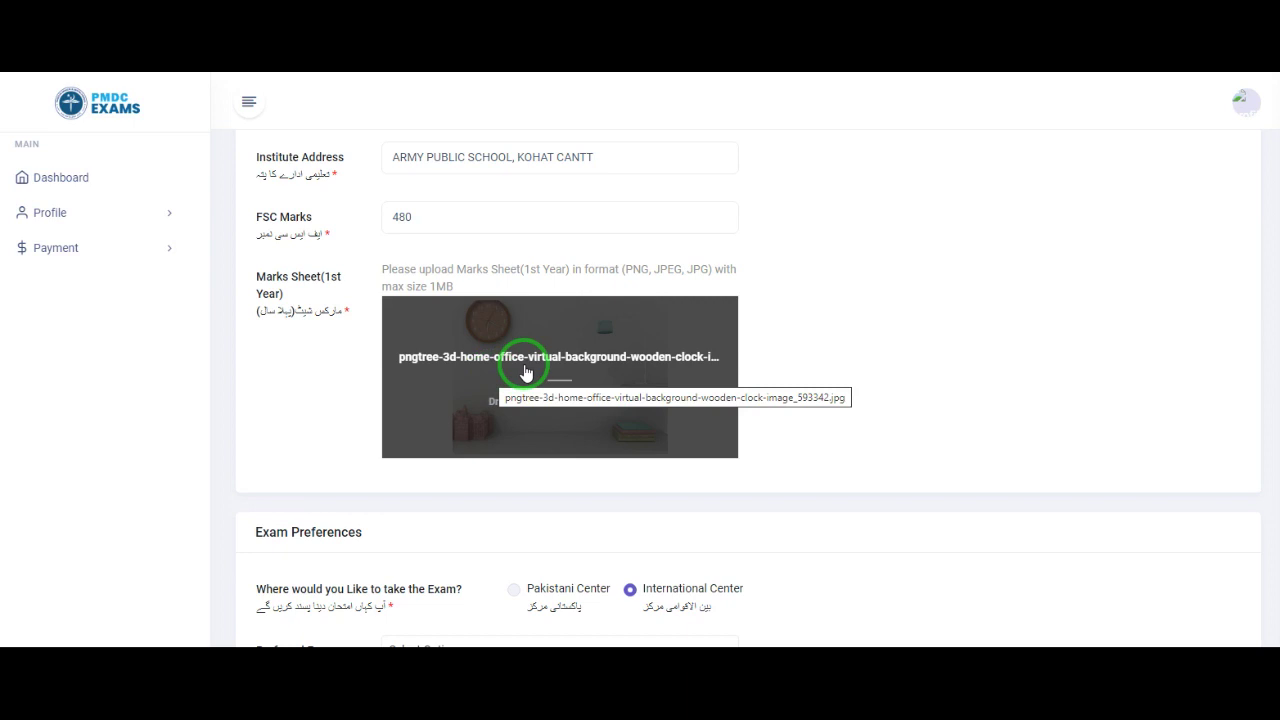
pyautogui.scroll(-2, 339, 408)
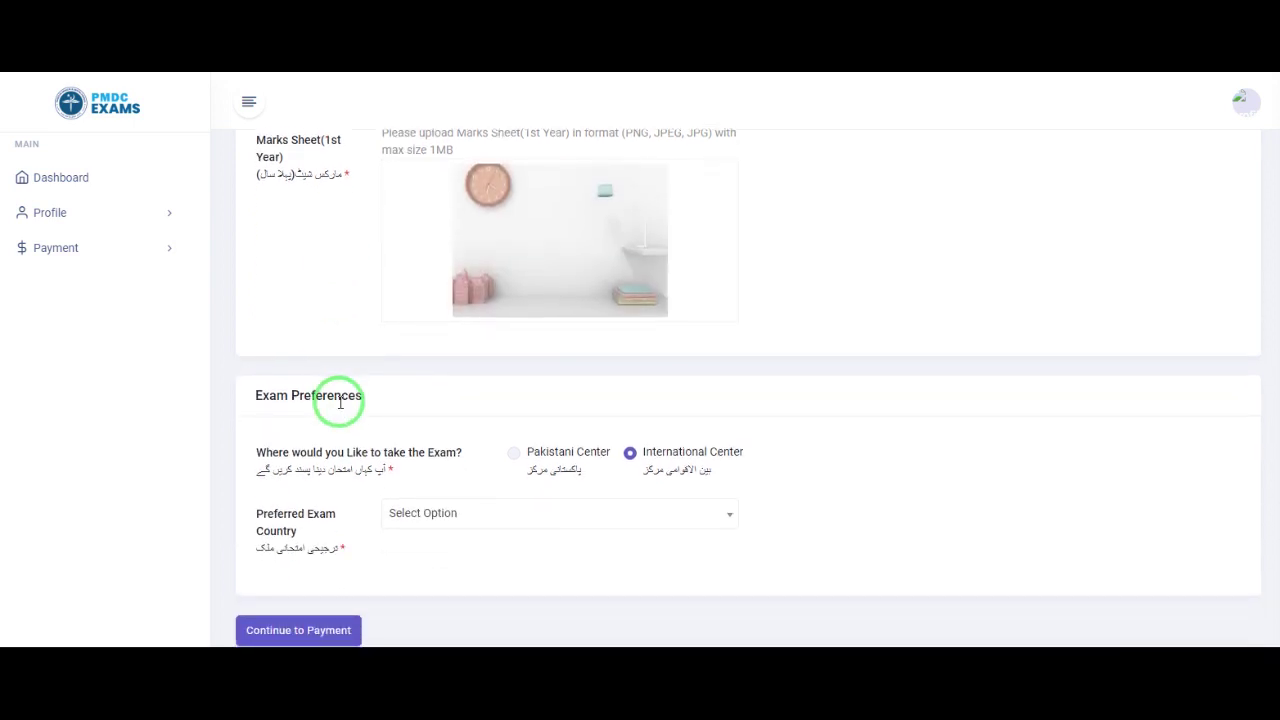
# Step: Compare the Pakistani and International exam centre options, keeping Pakistani Center selected
pyautogui.moveTo(252, 395); pyautogui.dragTo(387, 407)
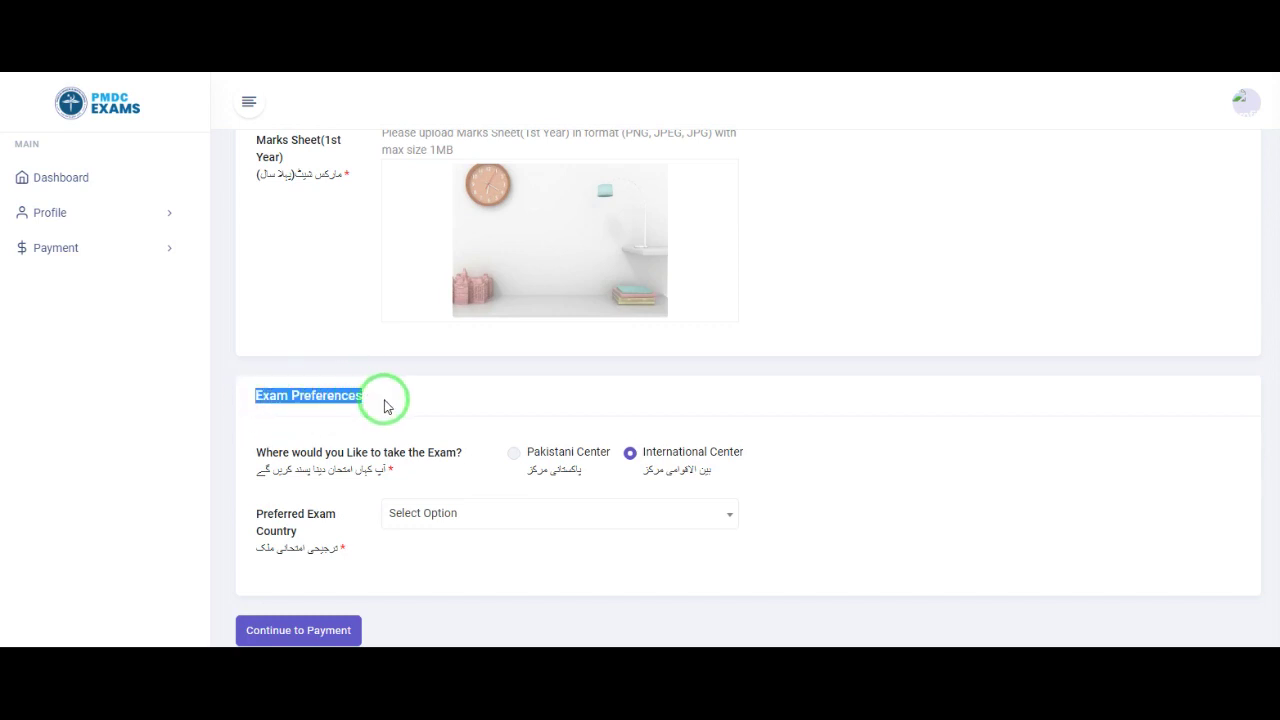
pyautogui.click(459, 405)
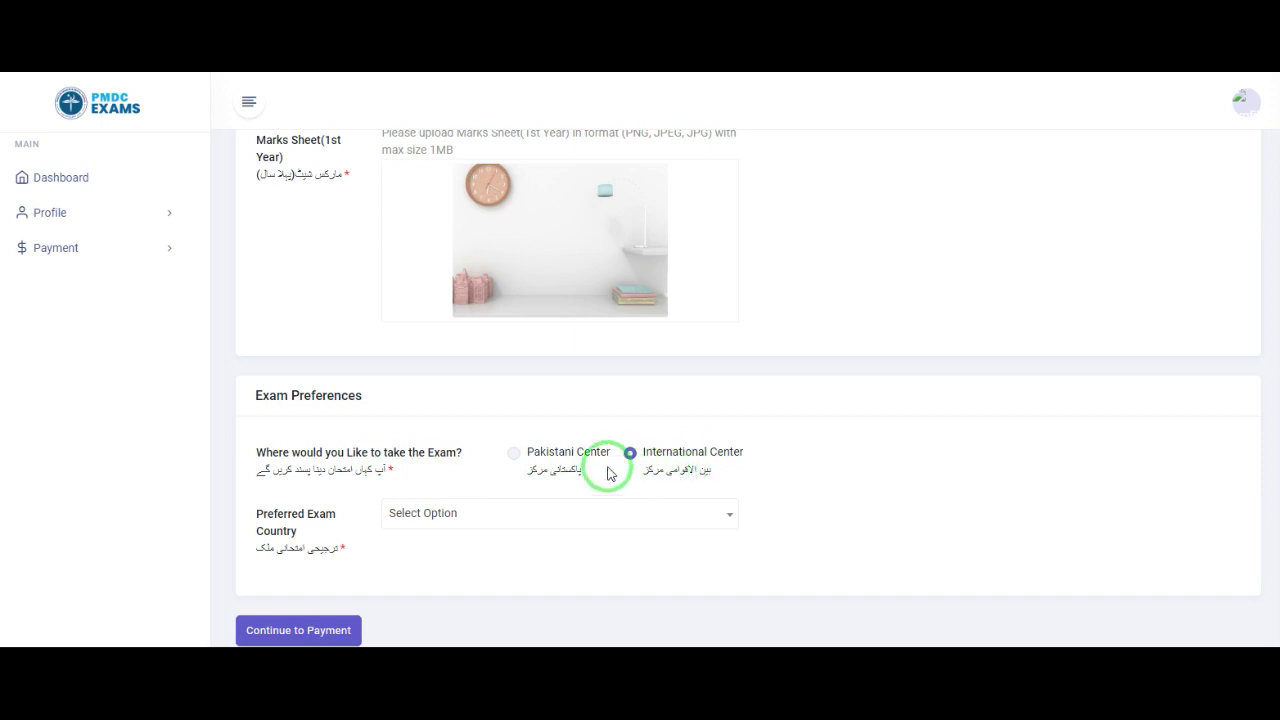
pyautogui.click(514, 456)
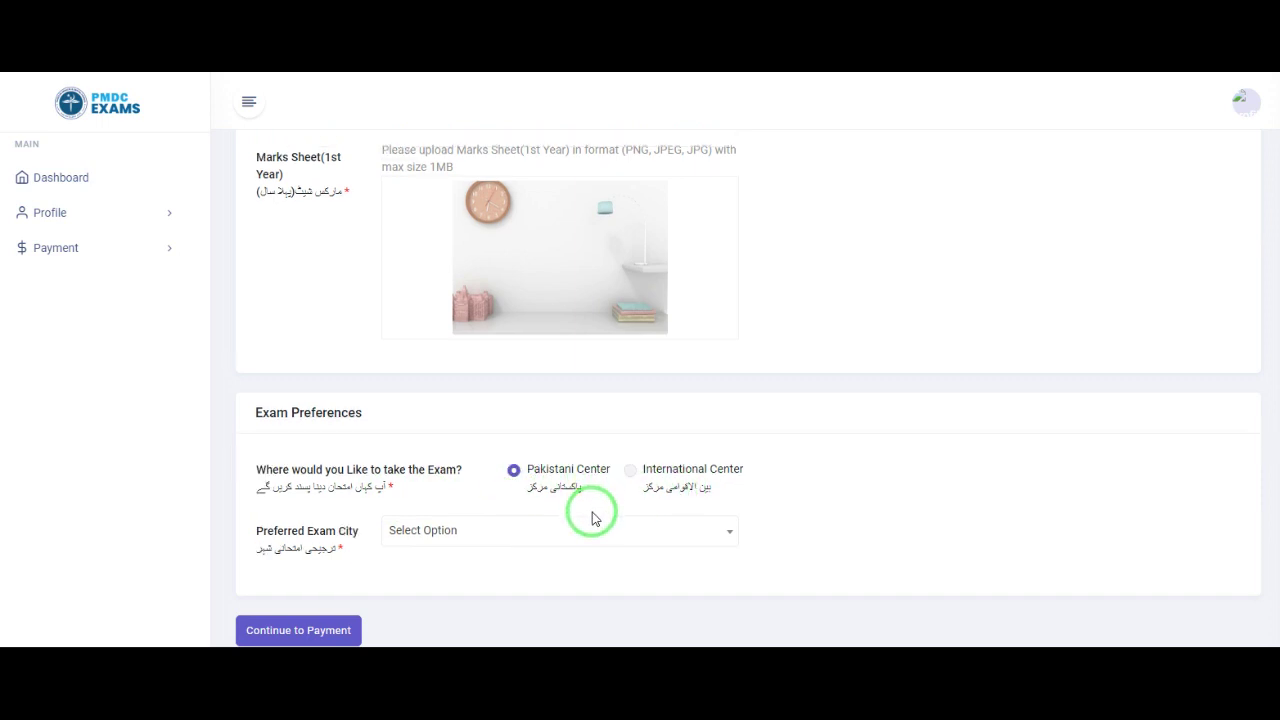
pyautogui.click(629, 470)
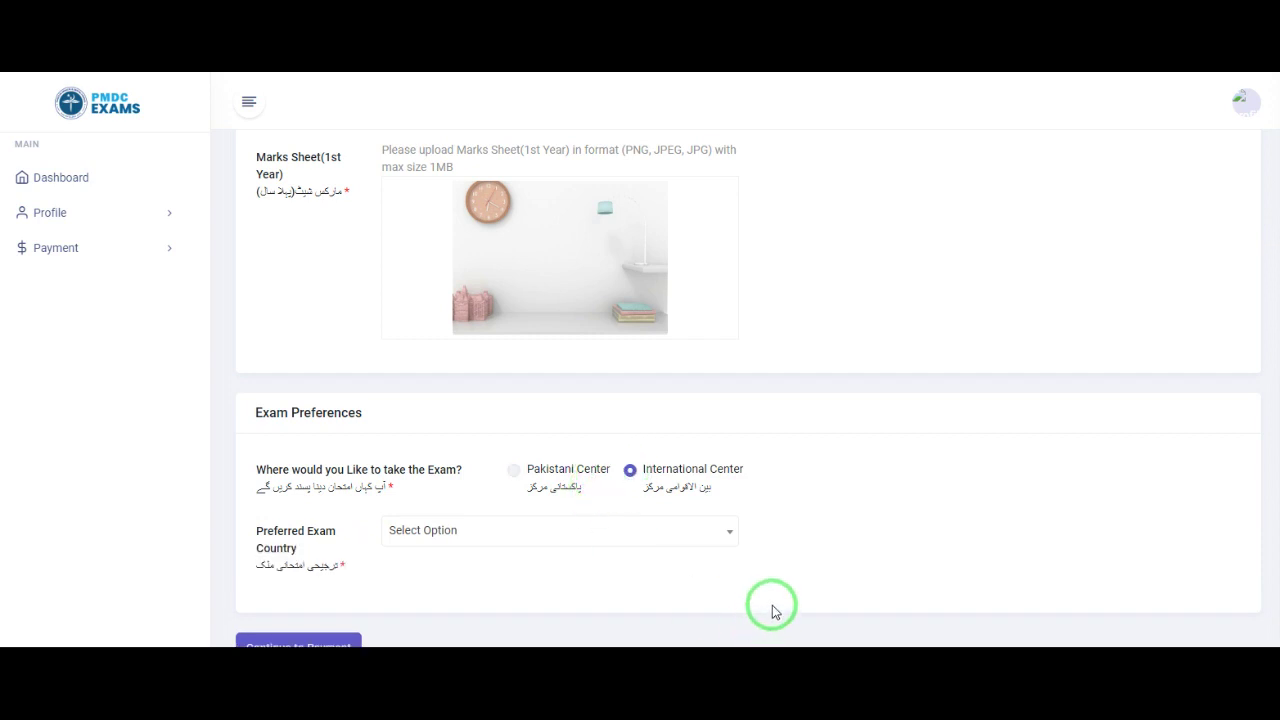
pyautogui.click(512, 469)
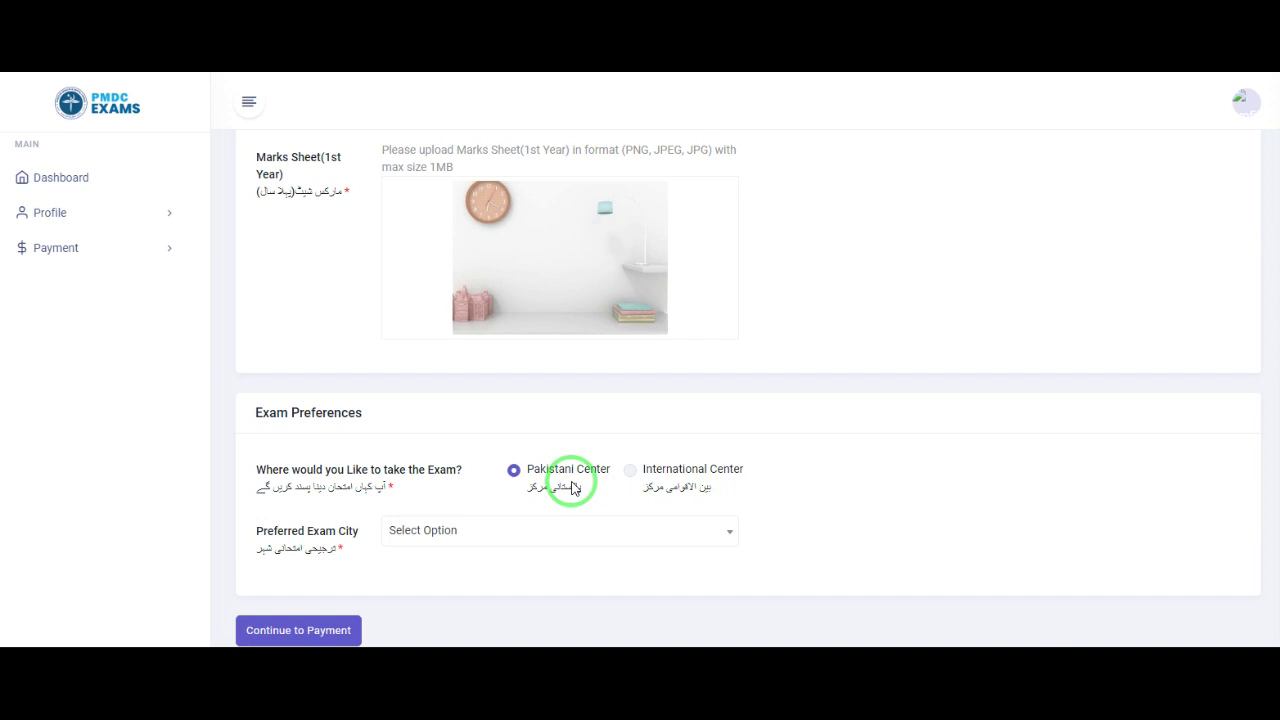
pyautogui.click(417, 532)
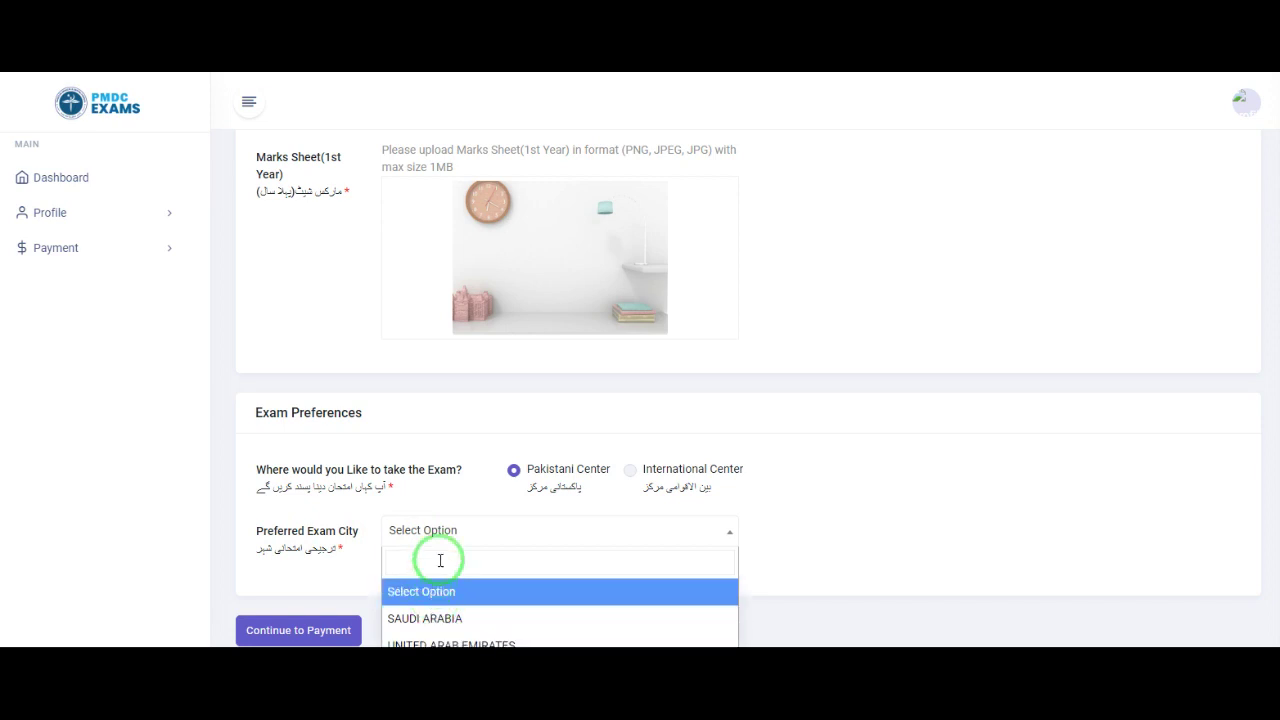
pyautogui.click(514, 478)
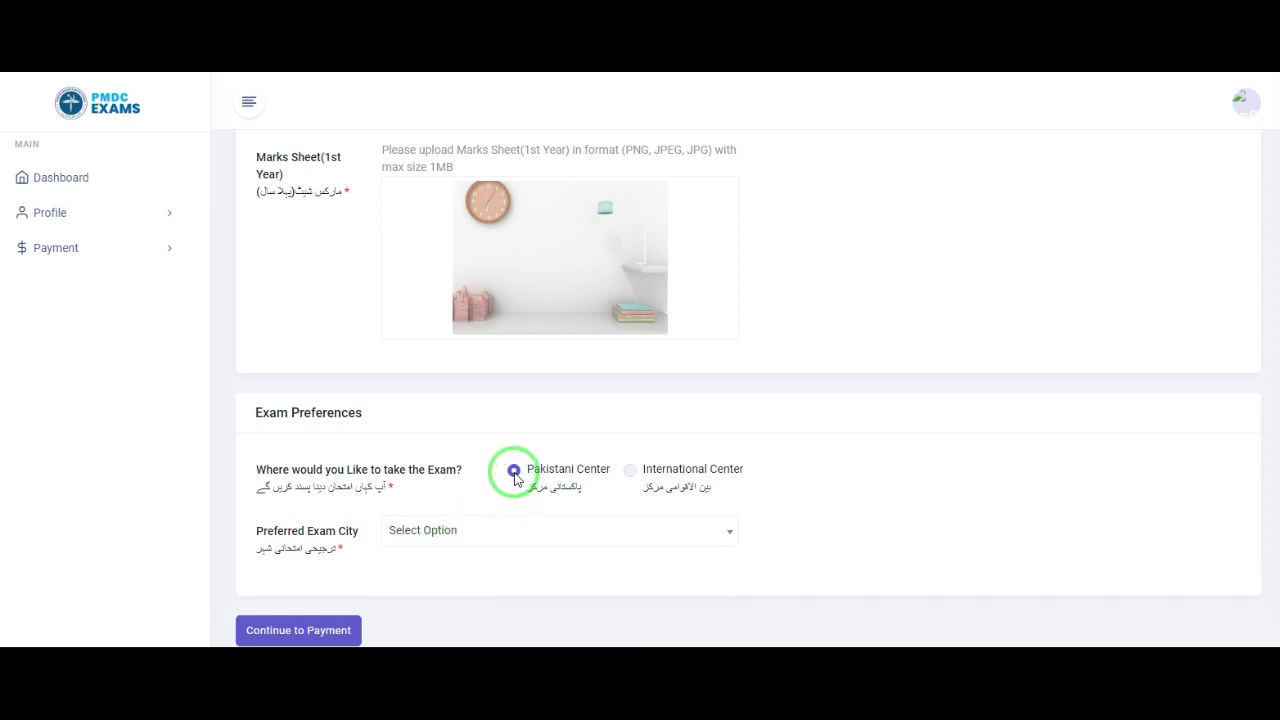
# Step: Check the preferred exam country list under International, then return to Pakistani Center
pyautogui.click(477, 540)
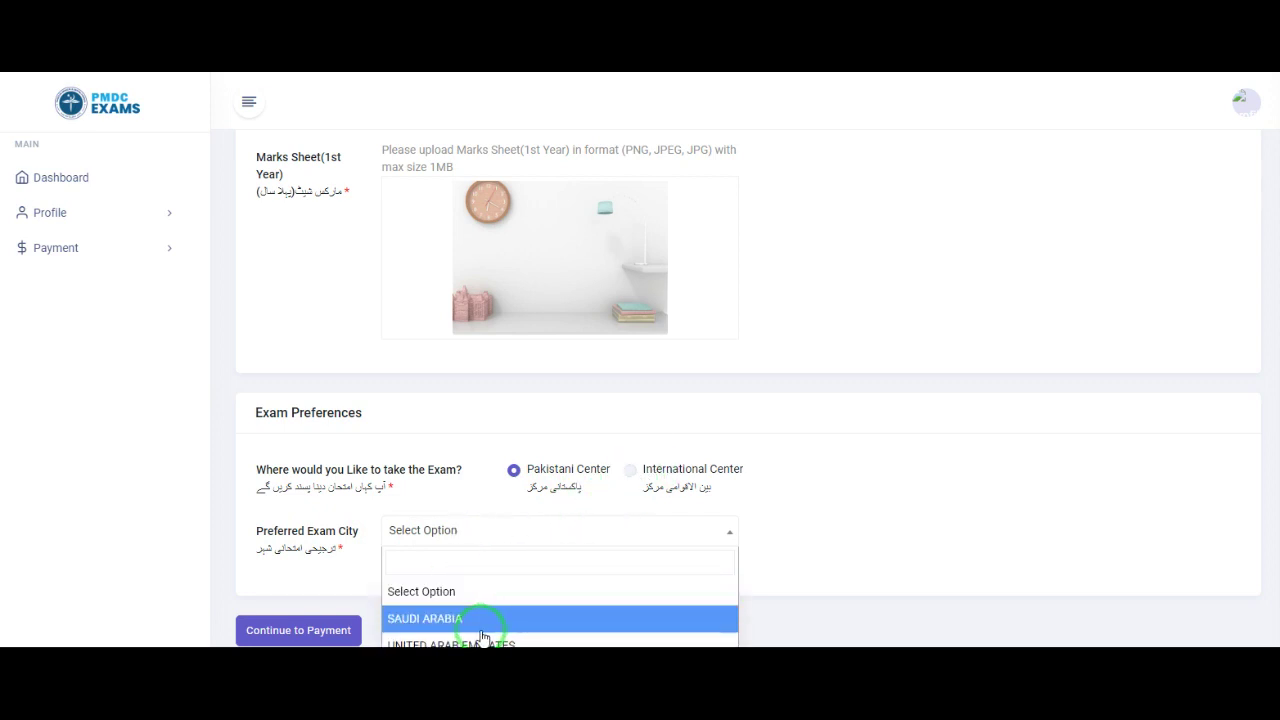
pyautogui.click(630, 470)
pyautogui.click(460, 529)
pyautogui.click(457, 585)
pyautogui.click(465, 535)
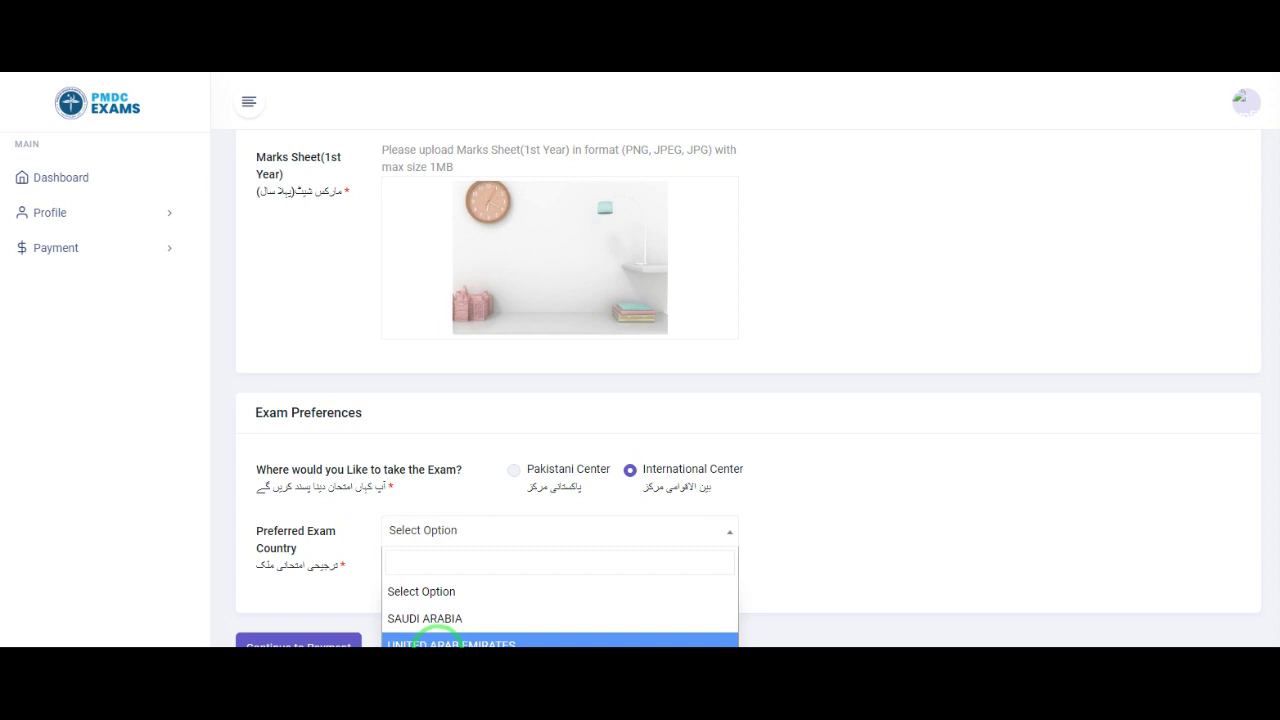
pyautogui.click(515, 470)
# Step: Search PESH in the exam city list and choose Peshawar
pyautogui.click(472, 521)
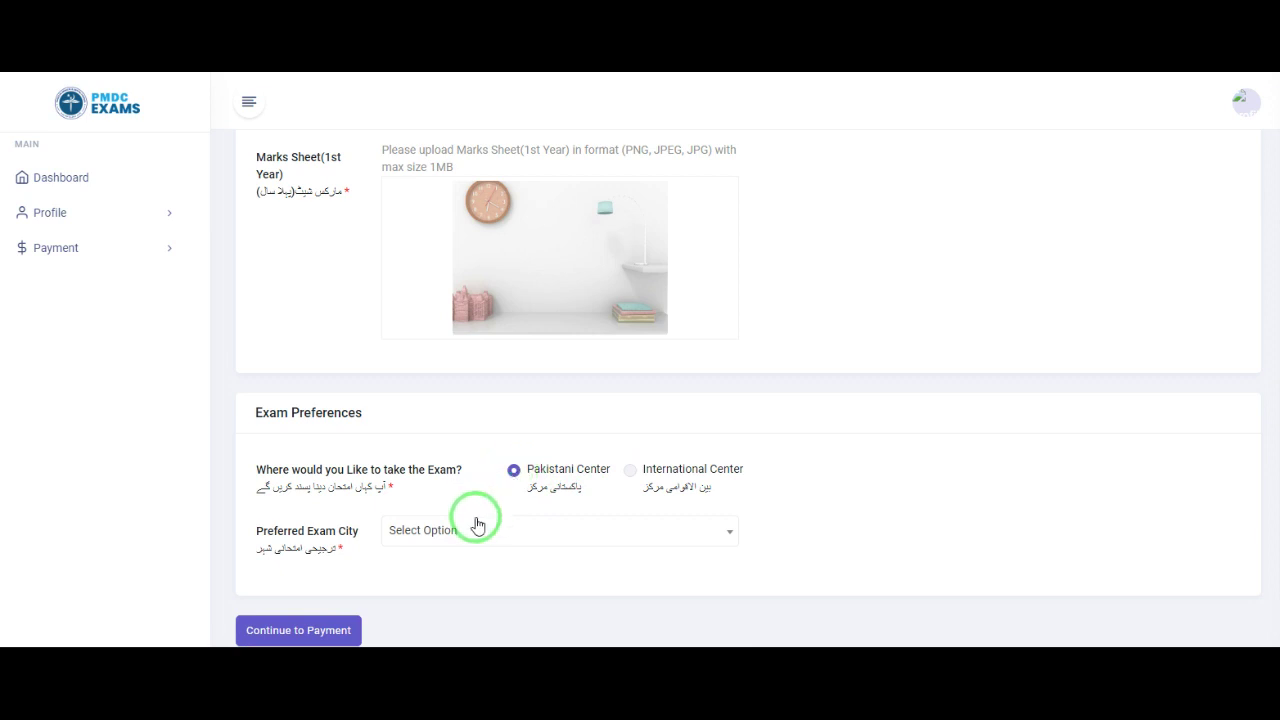
pyautogui.scroll(-3, 522, 463)
pyautogui.scroll(-6, 522, 461)
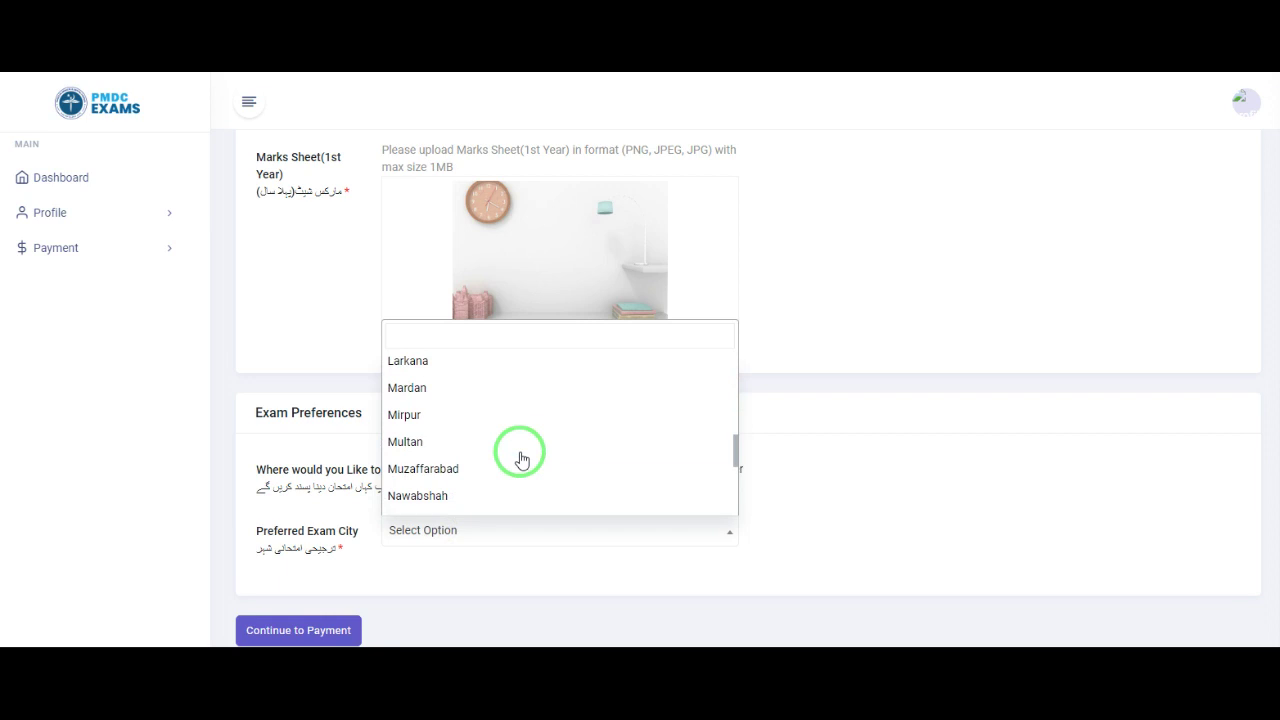
pyautogui.scroll(10, 522, 461)
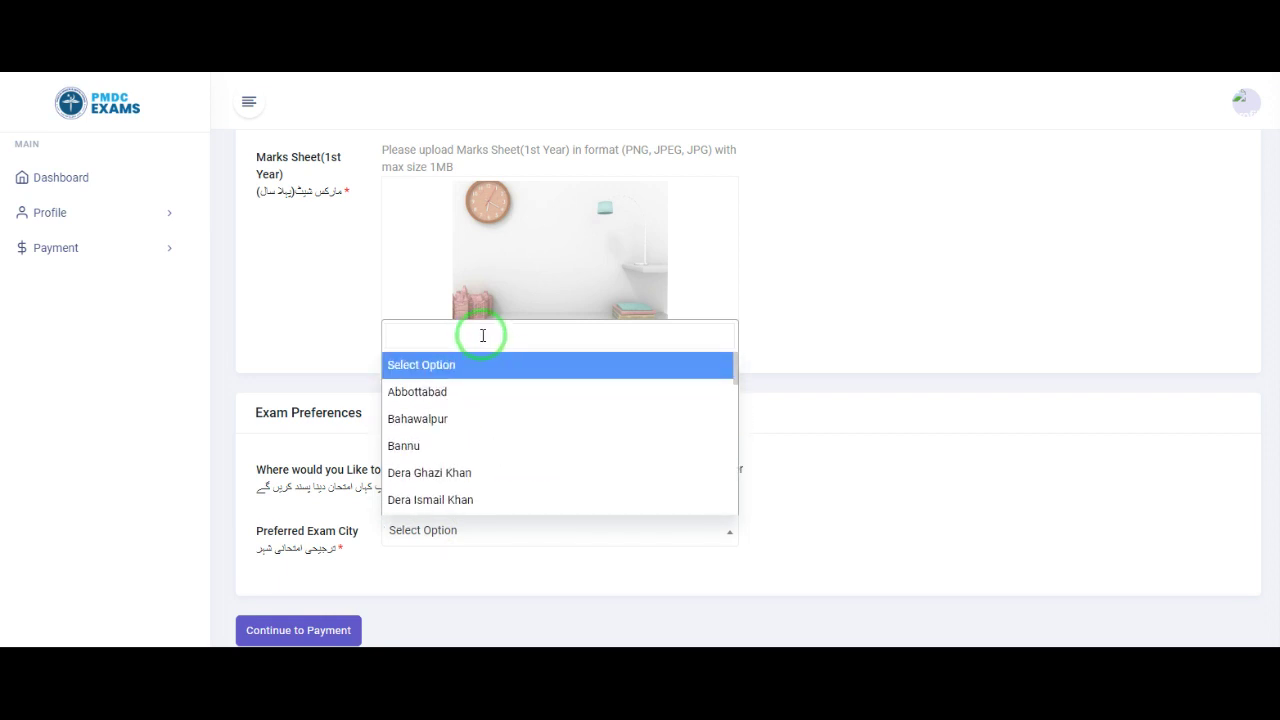
pyautogui.write('PESH')
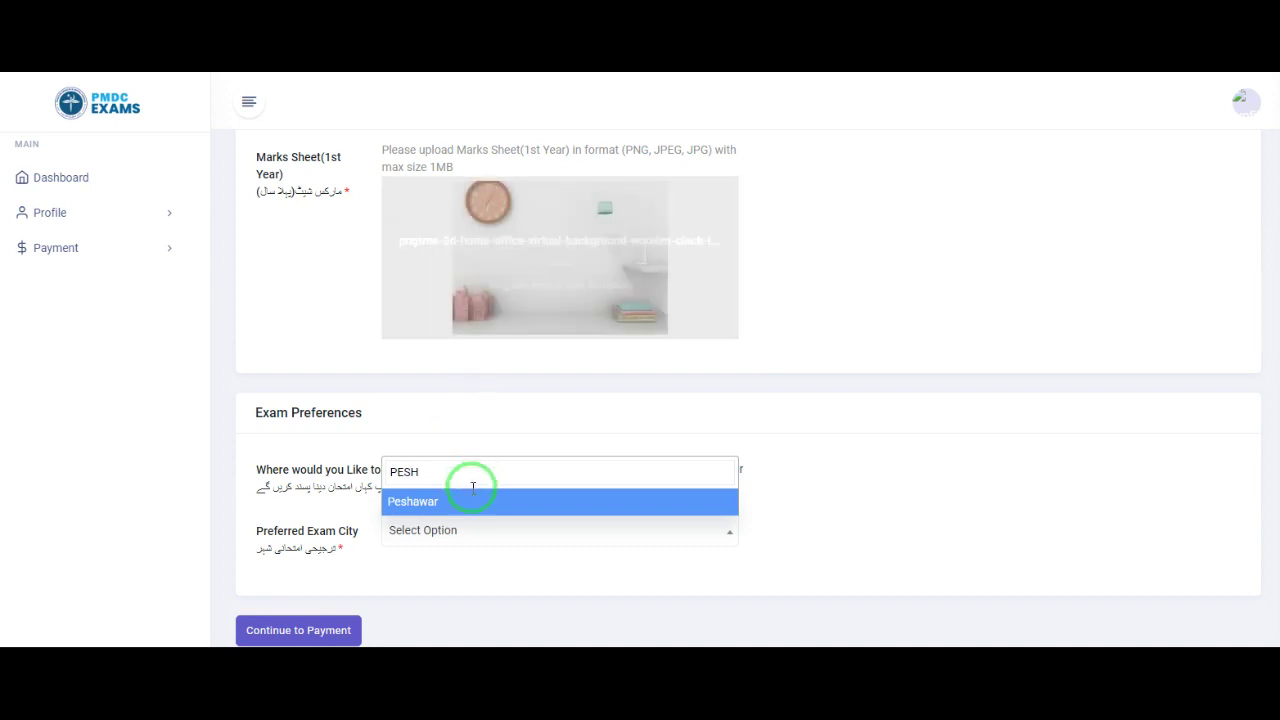
pyautogui.click(441, 501)
pyautogui.scroll(5, 760, 417)
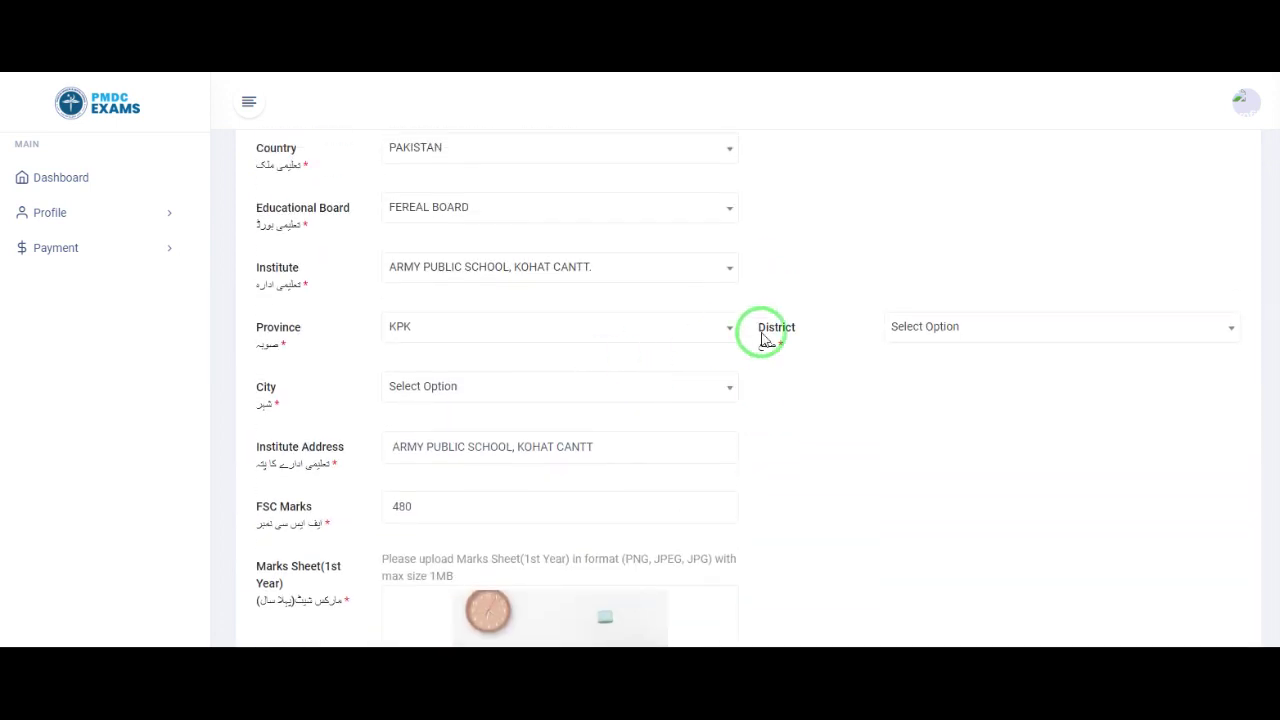
# Step: Search KOH and choose Kohat as the institute's district
pyautogui.click(940, 328)
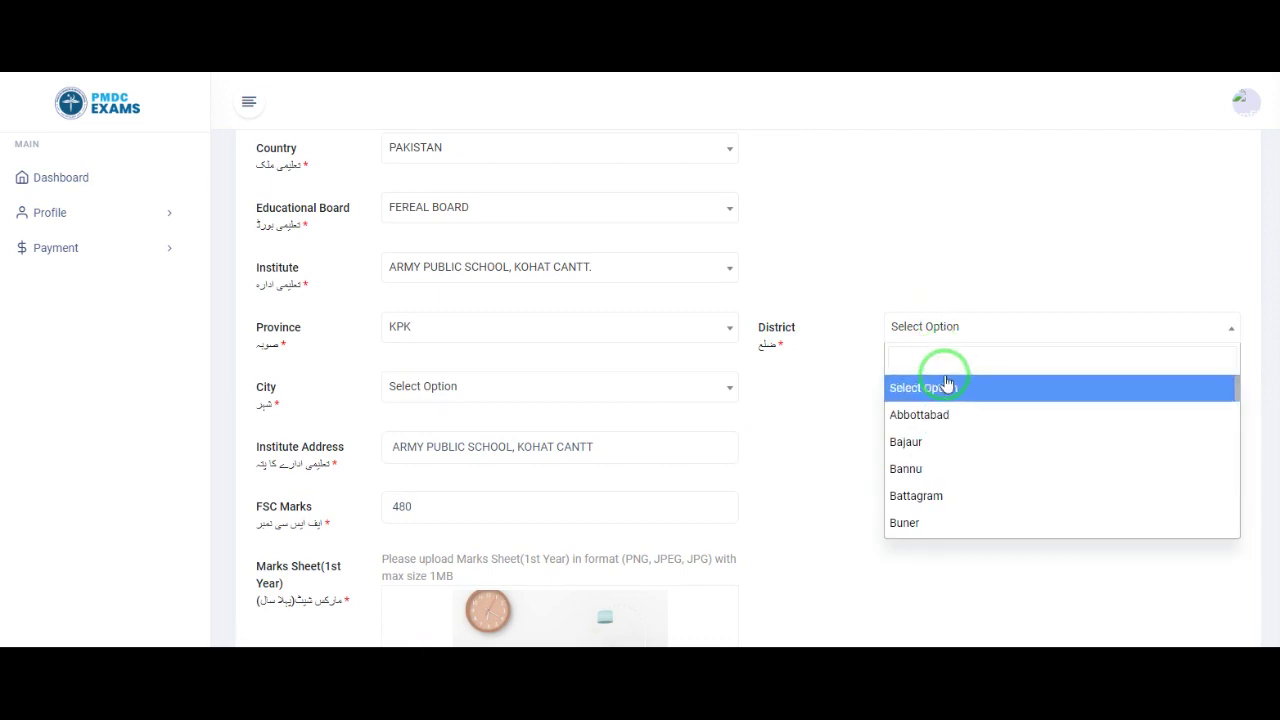
pyautogui.write('KOH')
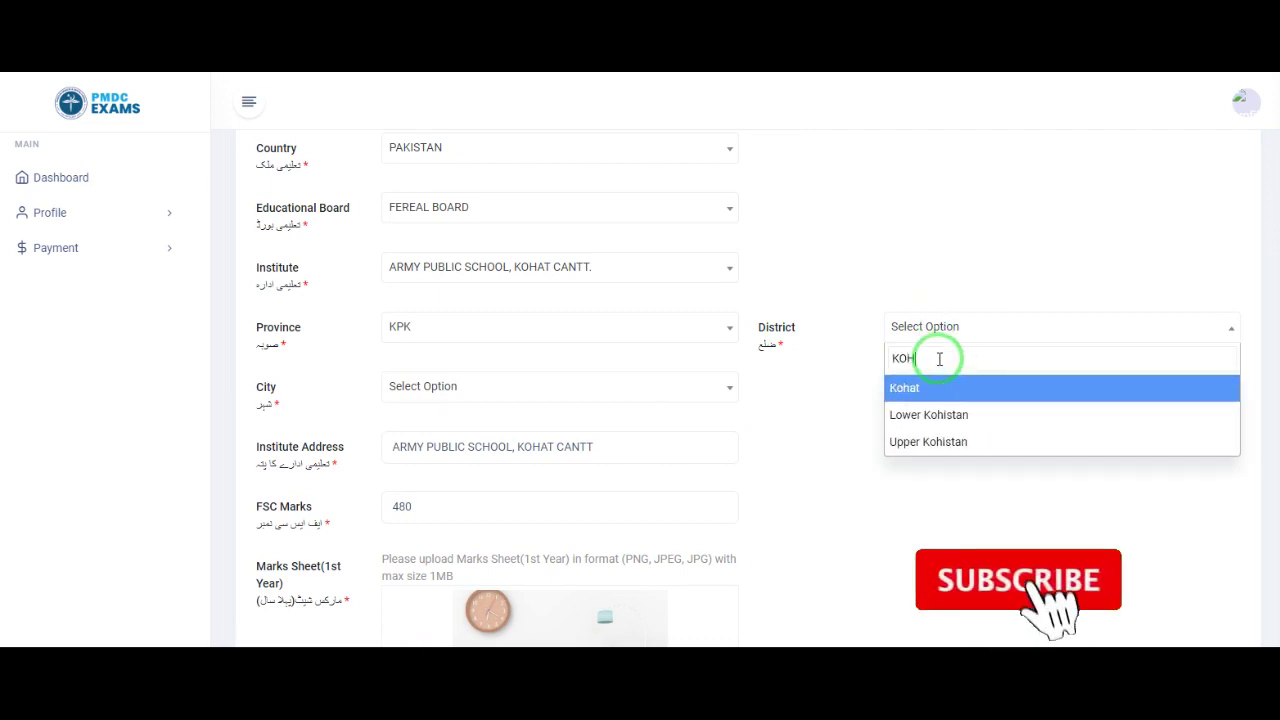
pyautogui.click(940, 395)
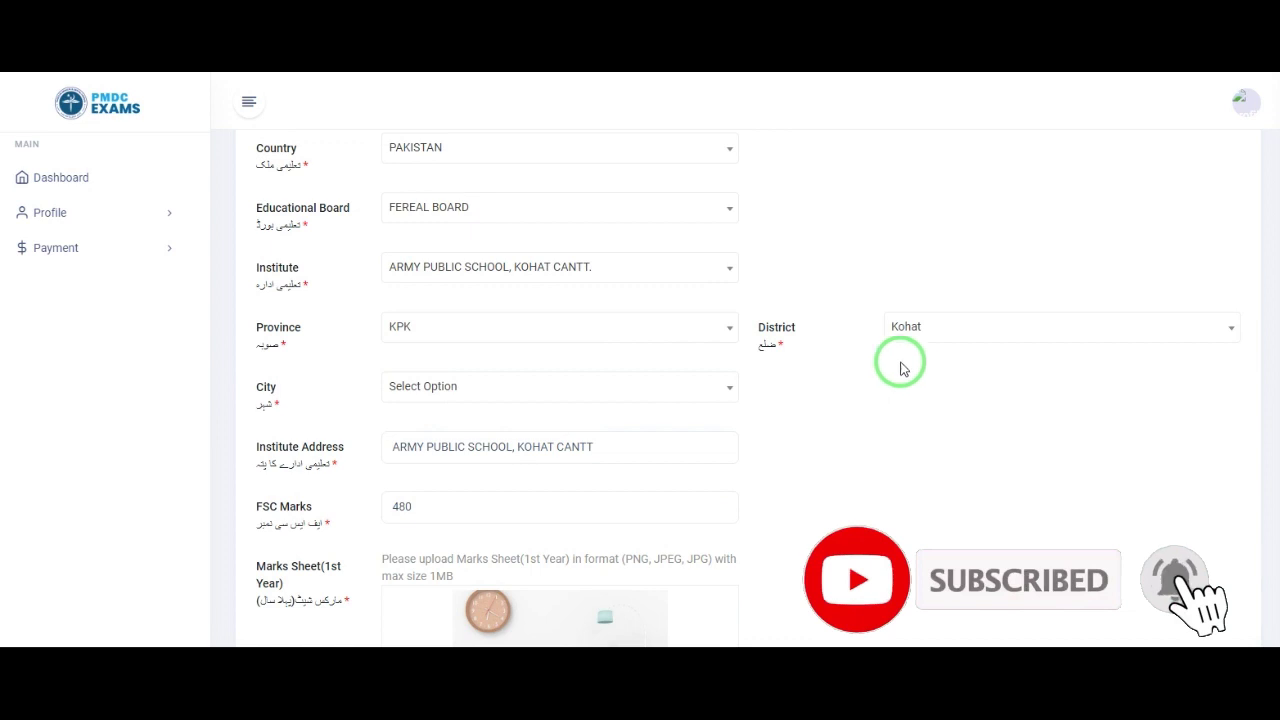
# Step: Try repeatedly to open the institute City dropdown without choosing a city
pyautogui.click(594, 392)
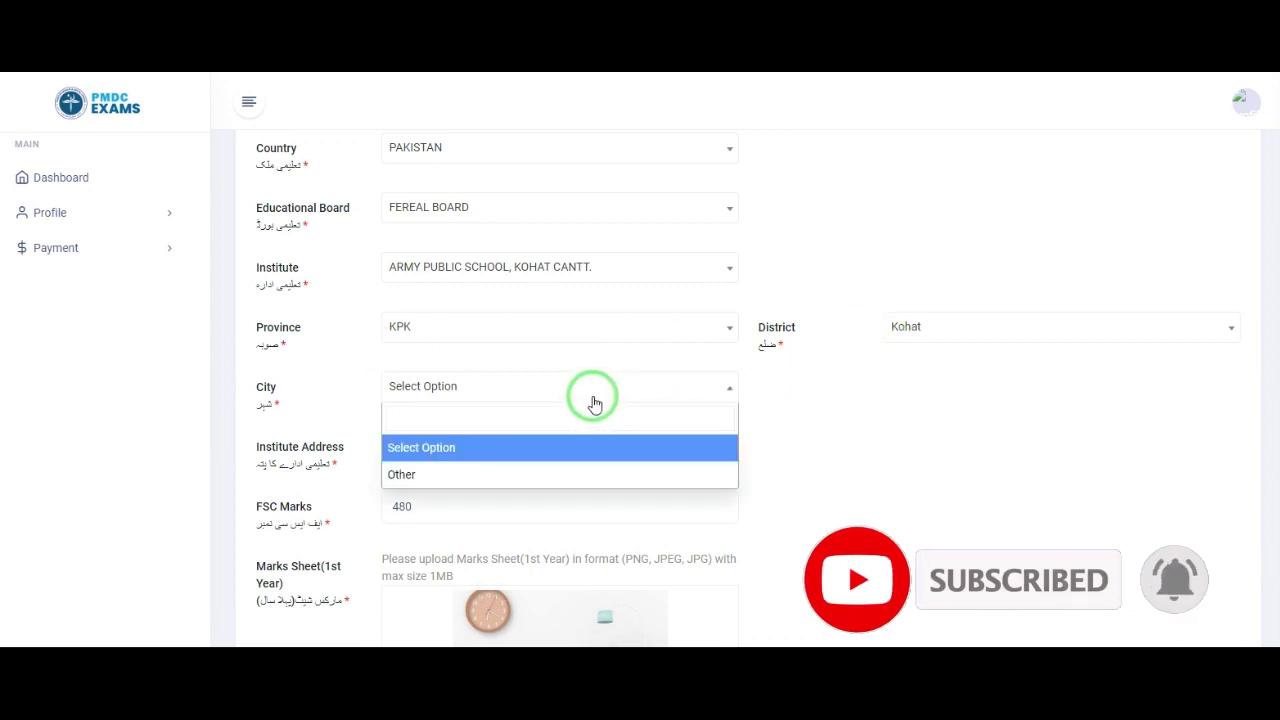
pyautogui.click(479, 391)
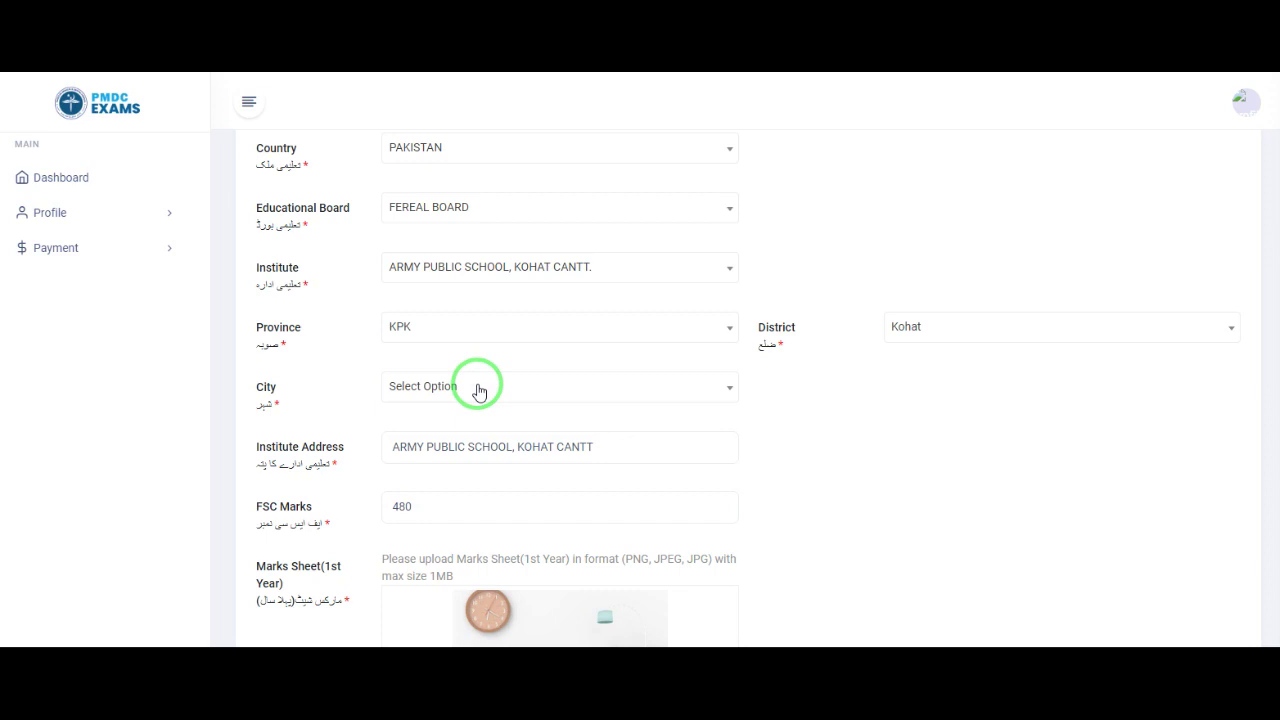
pyautogui.click(479, 391)
pyautogui.click(479, 391)
pyautogui.click(479, 391)
pyautogui.click(479, 391)
pyautogui.click(479, 391)
pyautogui.click(479, 391)
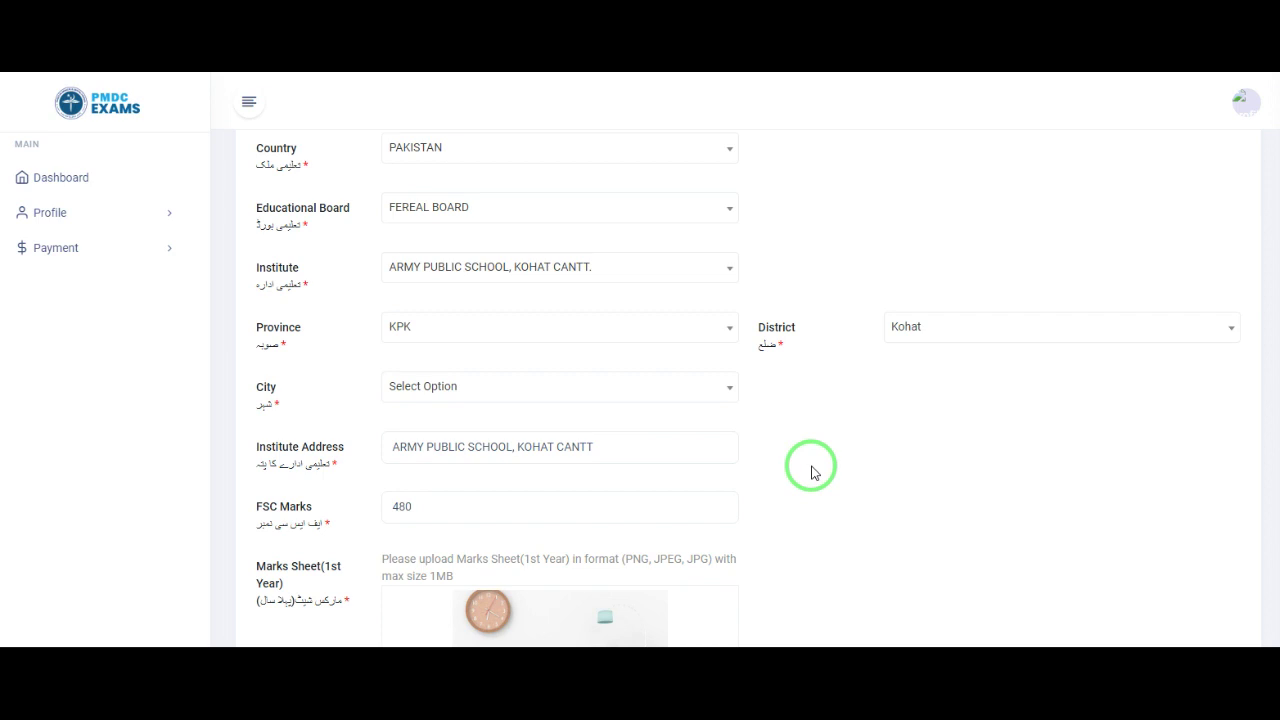
pyautogui.click(537, 396)
pyautogui.click(534, 392)
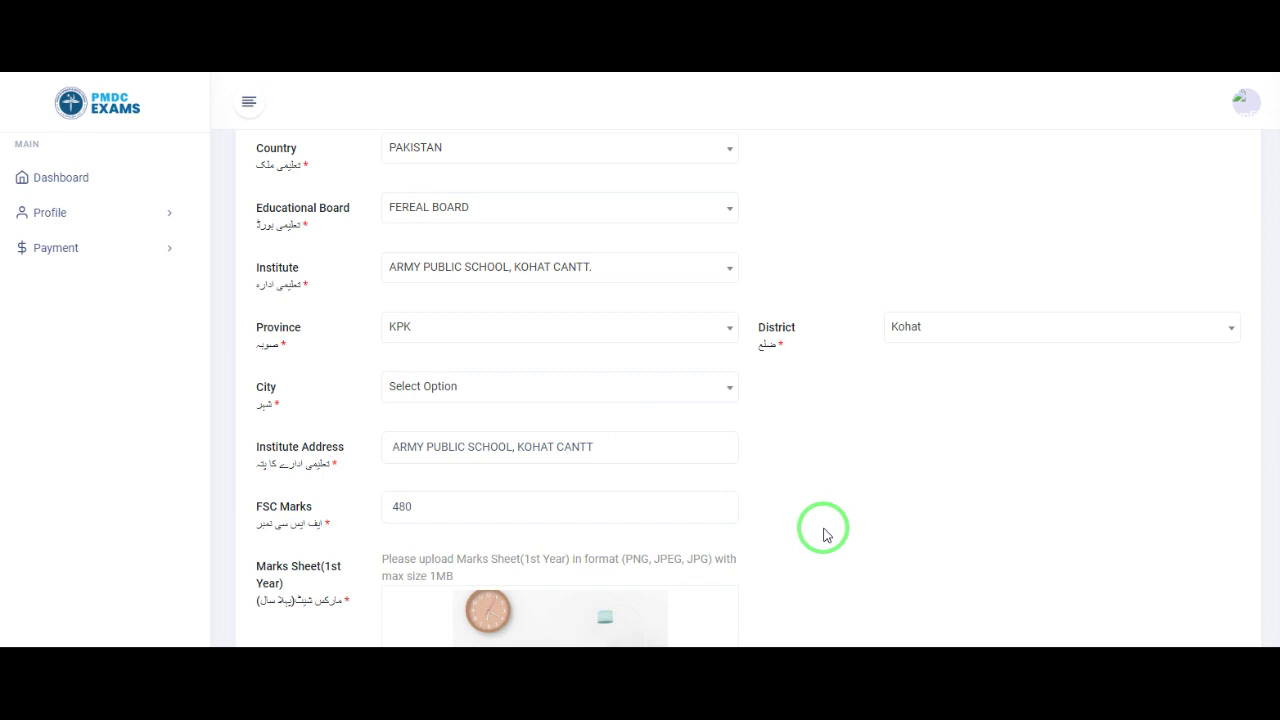
pyautogui.scroll(-1, 823, 535)
pyautogui.scroll(3, 823, 535)
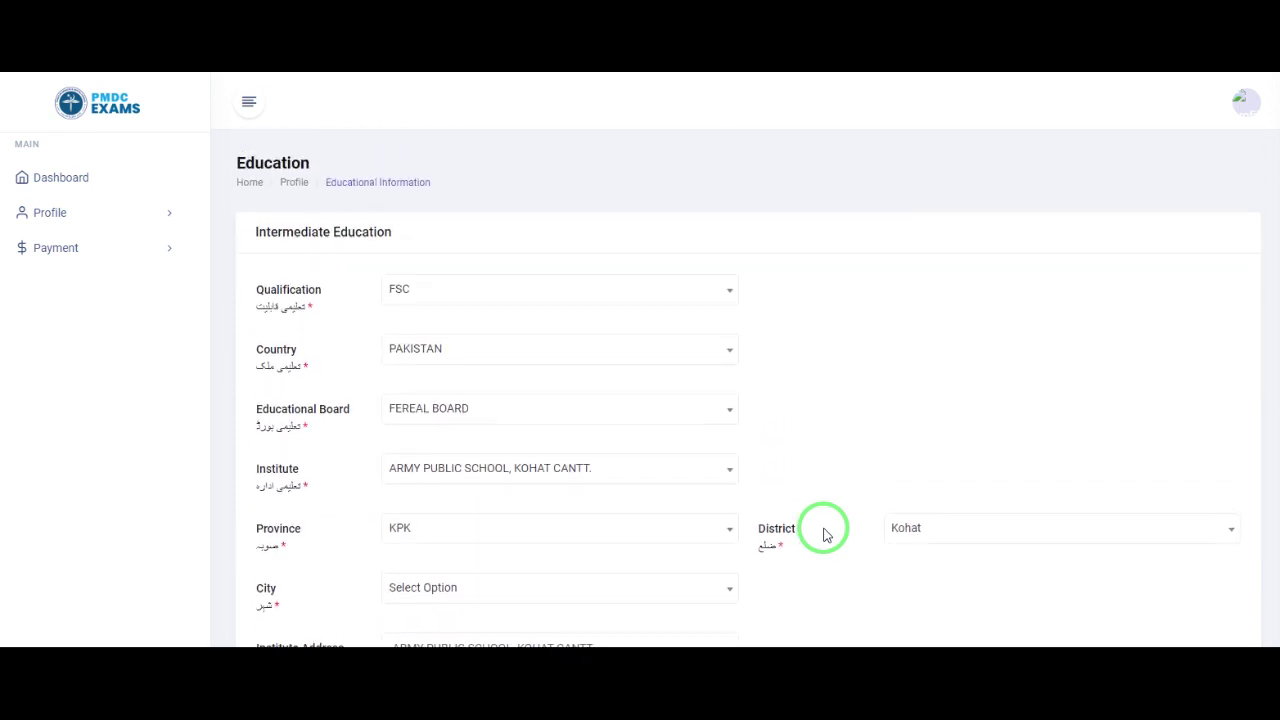
pyautogui.scroll(-2, 823, 535)
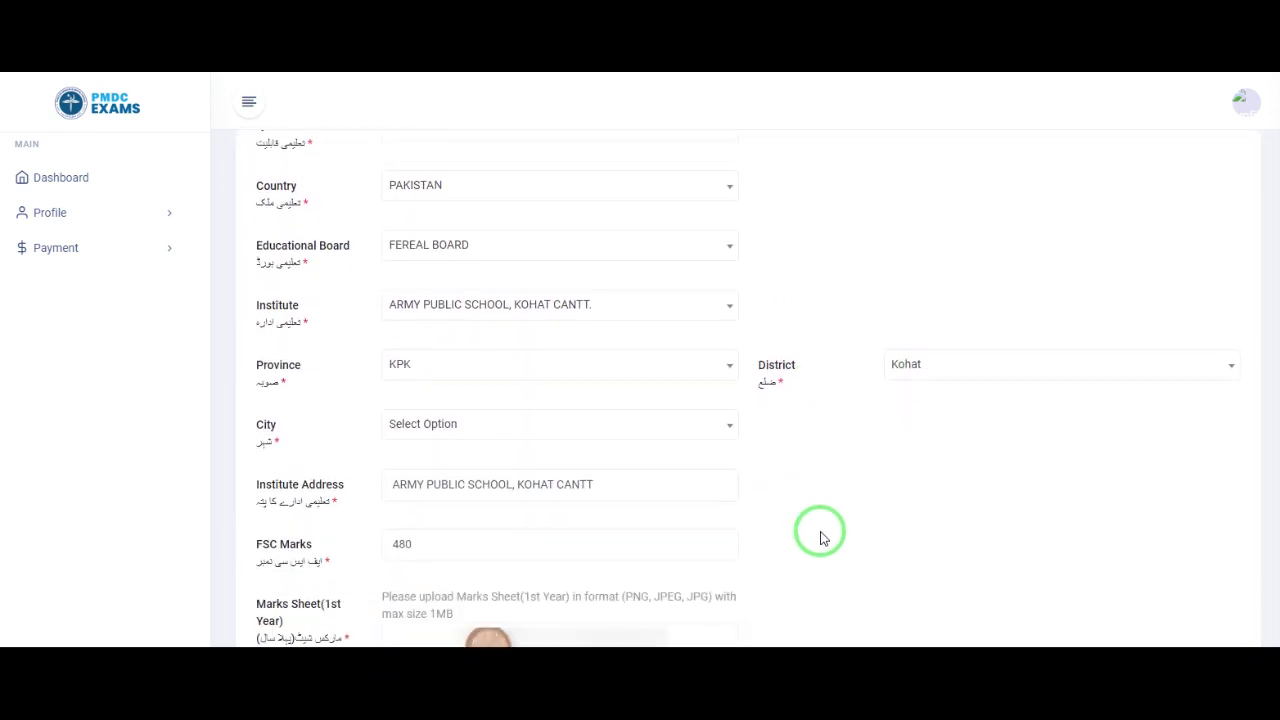
pyautogui.click(509, 424)
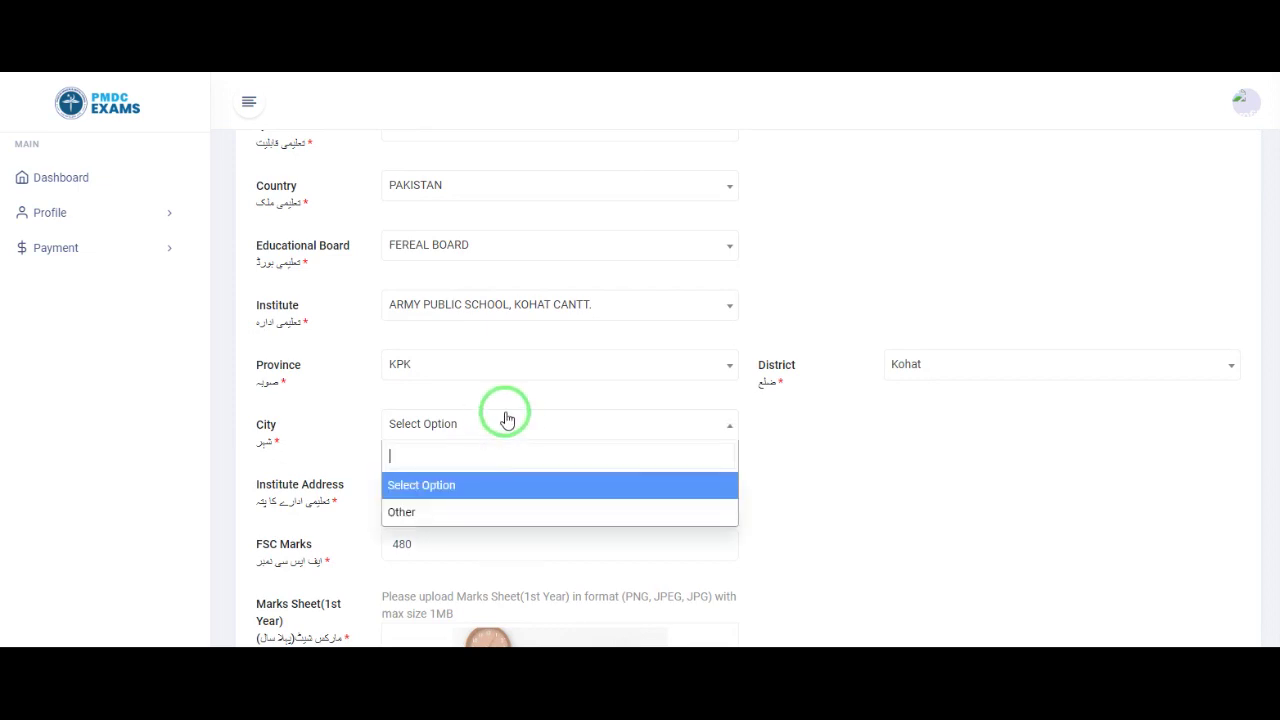
pyautogui.click(503, 420)
pyautogui.scroll(-5, 777, 569)
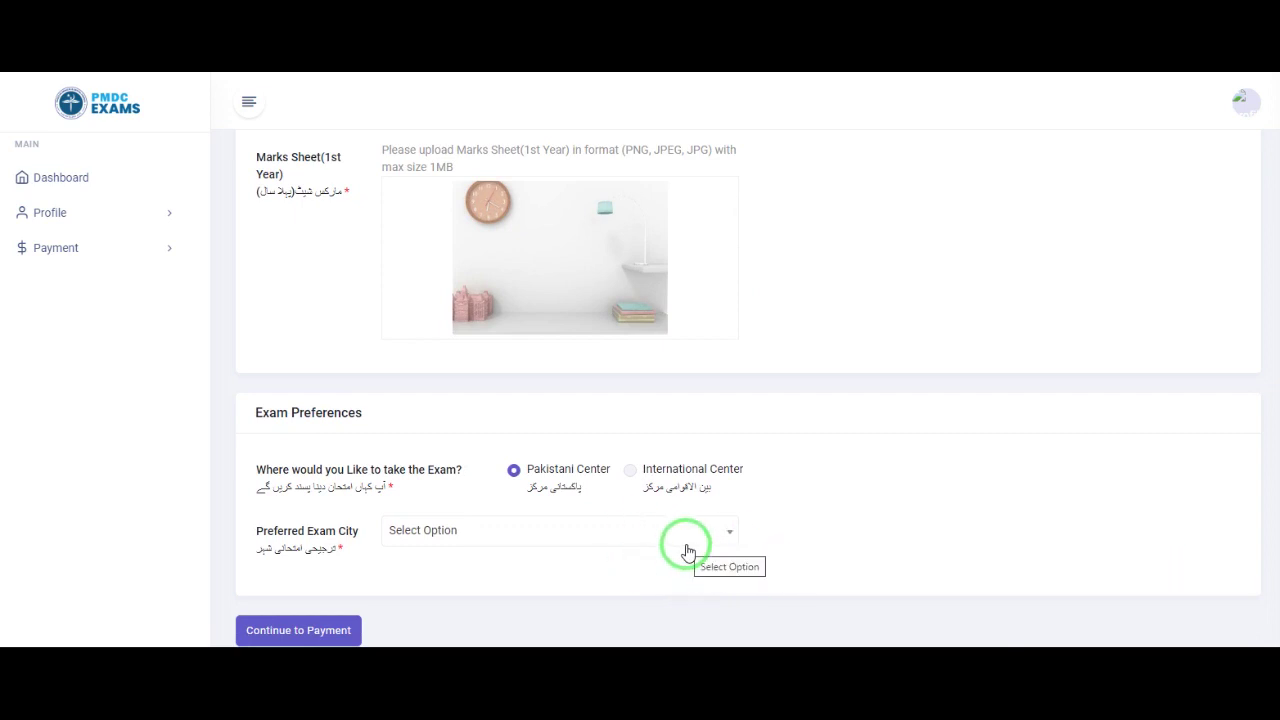
pyautogui.click(312, 632)
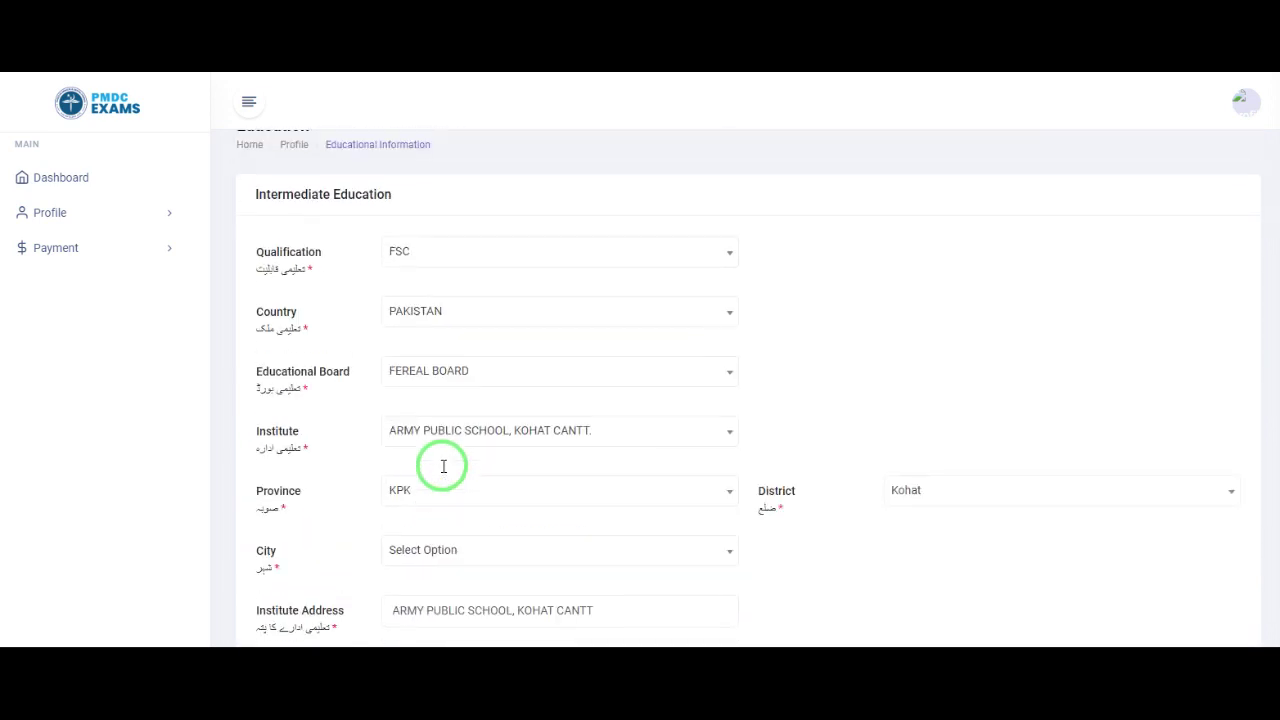
pyautogui.click(466, 550)
pyautogui.click(466, 551)
pyautogui.click(480, 549)
# Step: Choose Kohat as the institute city and submit the form with Continue to Payment
pyautogui.scroll(-1, 530, 570)
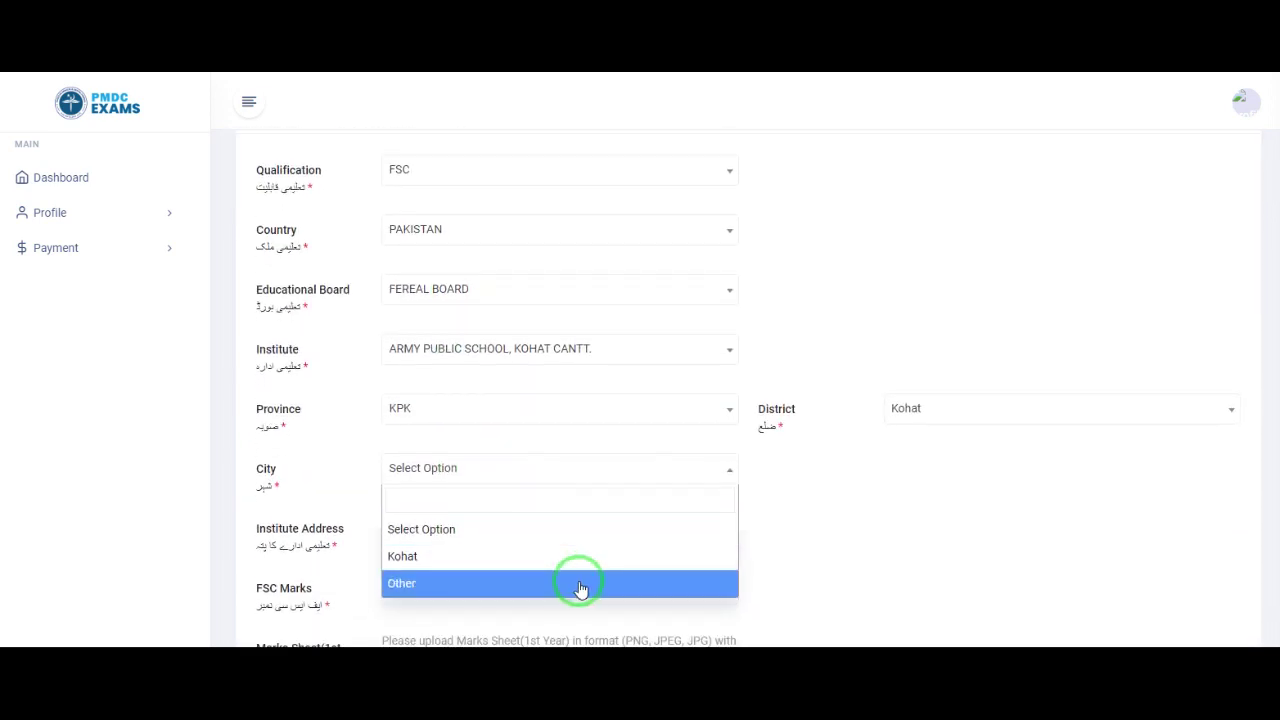
pyautogui.click(420, 562)
pyautogui.scroll(-4, 448, 520)
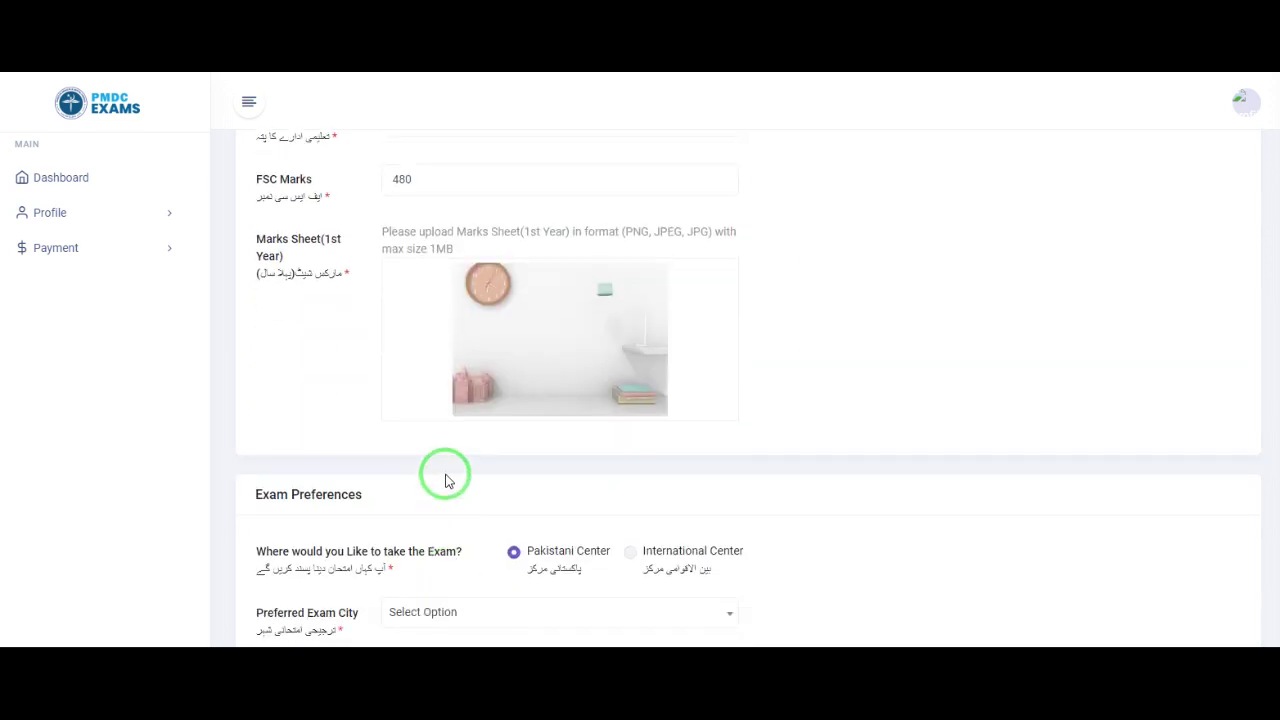
pyautogui.scroll(-1, 449, 510)
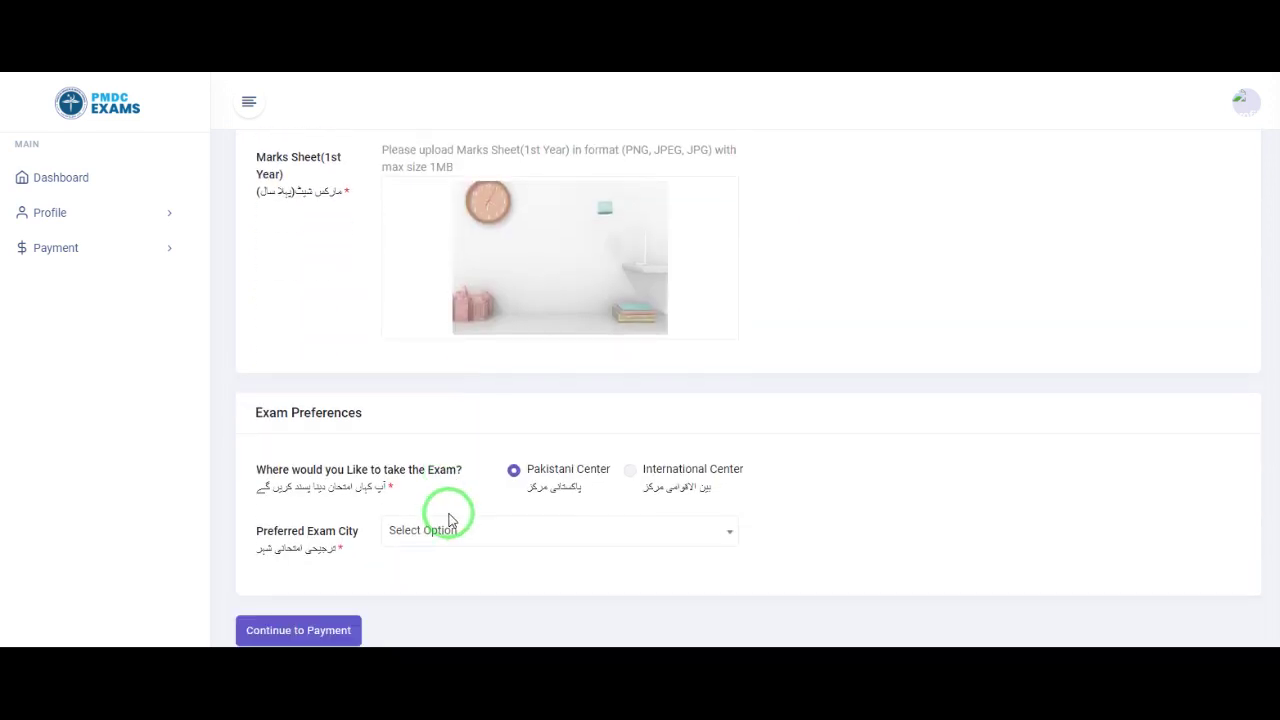
pyautogui.click(300, 632)
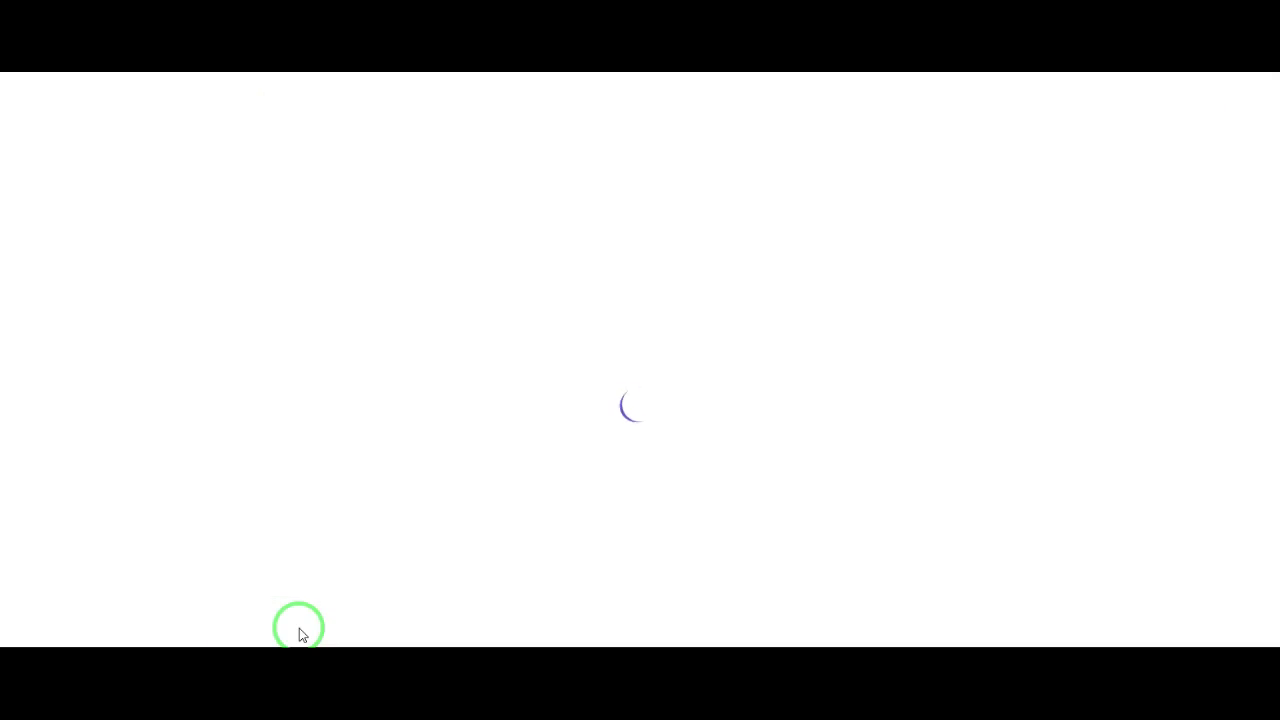
# Step: Highlight the marksheet upload hint about the 1MB size limit
pyautogui.moveTo(380, 269); pyautogui.dragTo(465, 273)
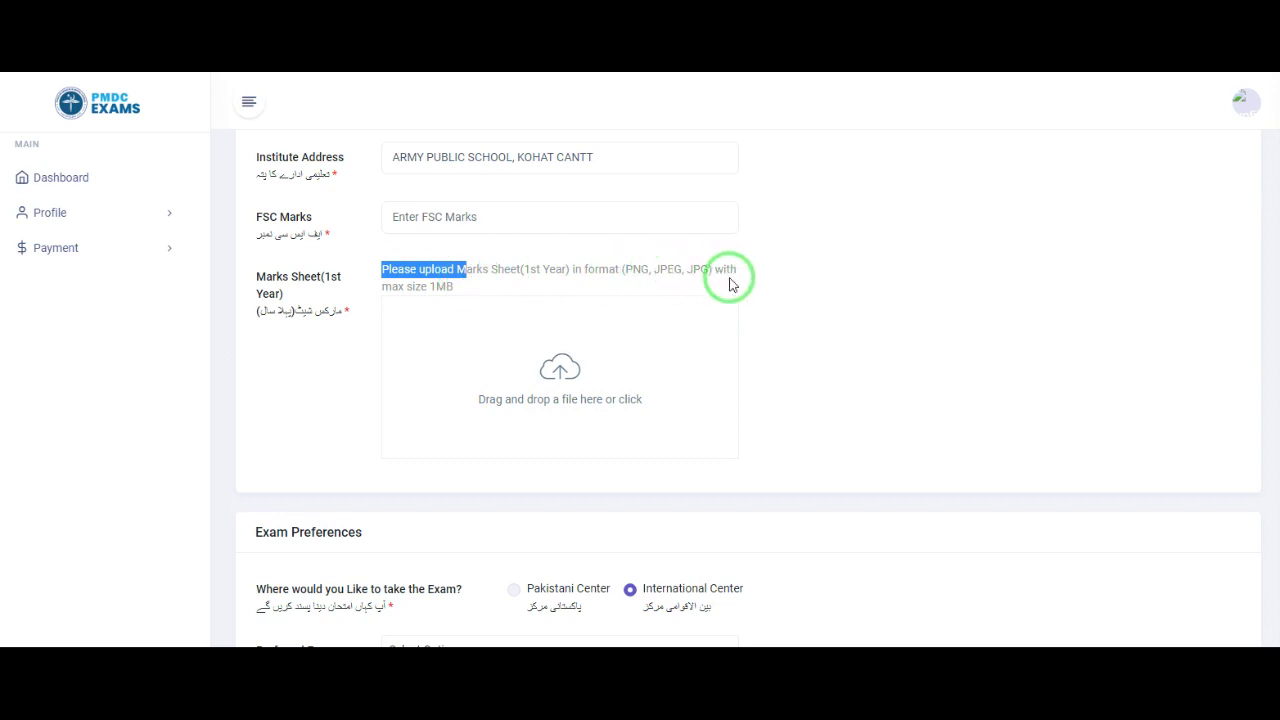
pyautogui.moveTo(456, 287); pyautogui.dragTo(376, 293)
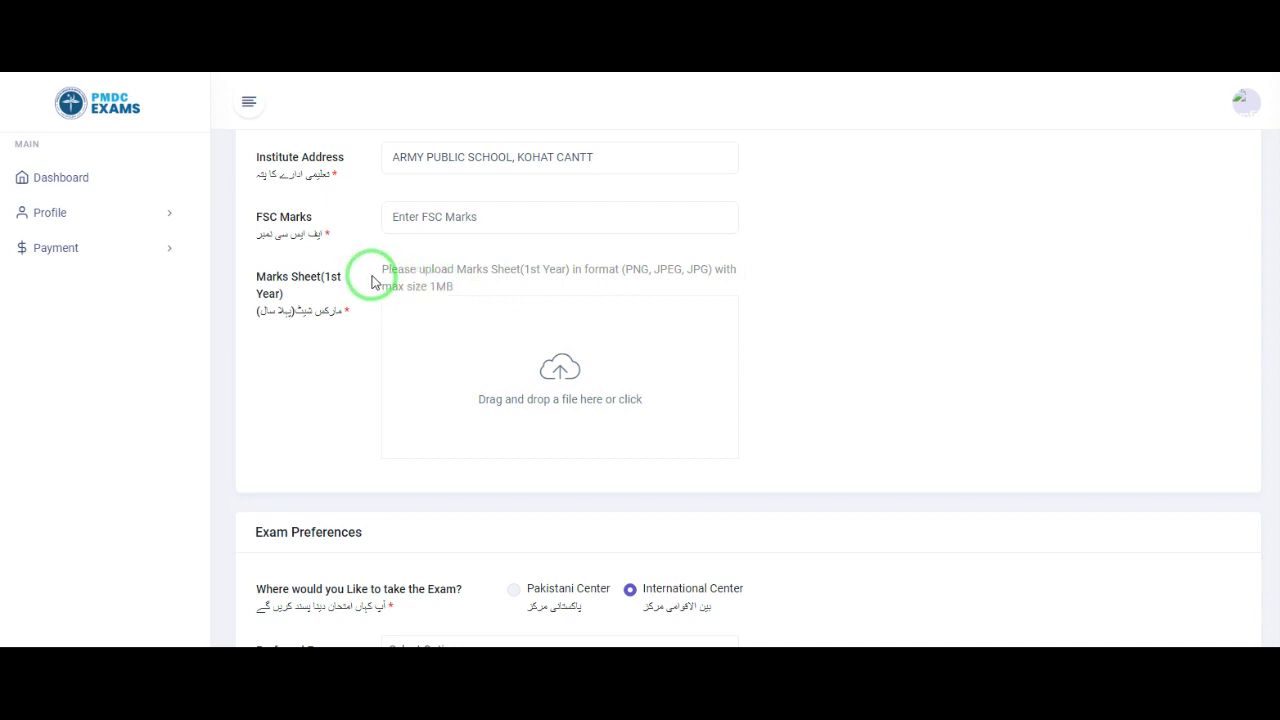
pyautogui.scroll(-1, 371, 282)
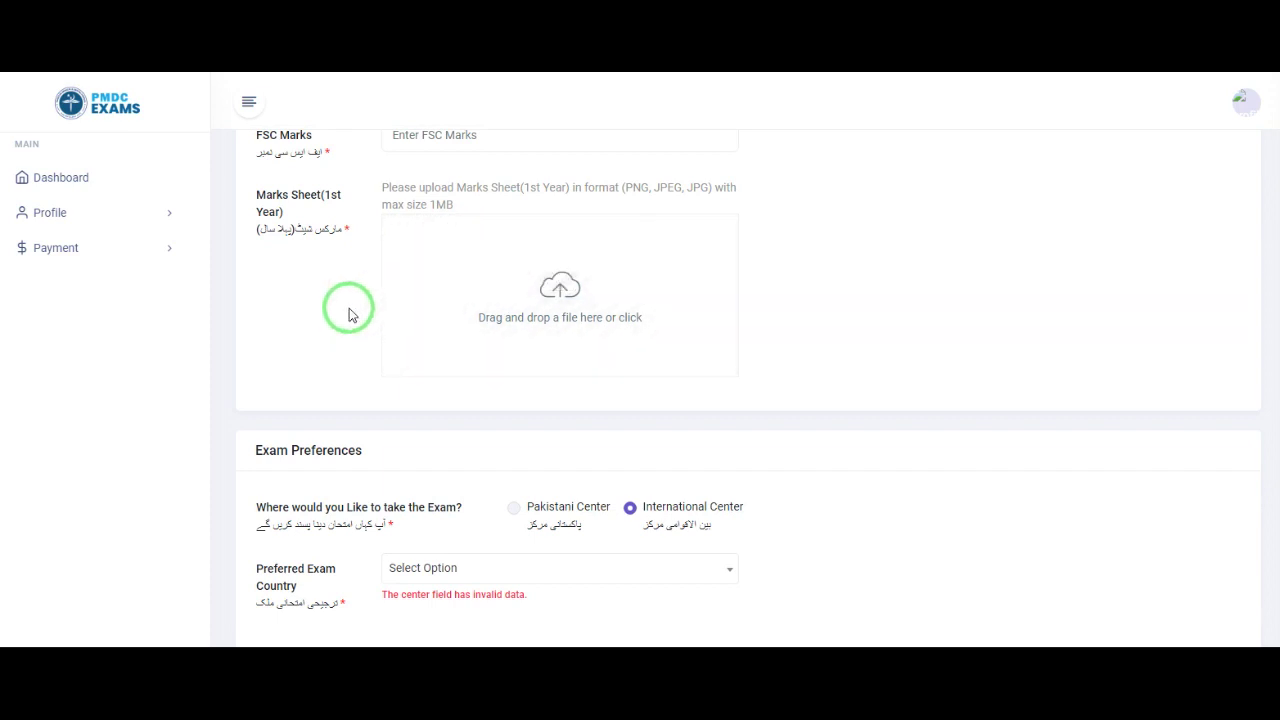
pyautogui.scroll(-1, 349, 316)
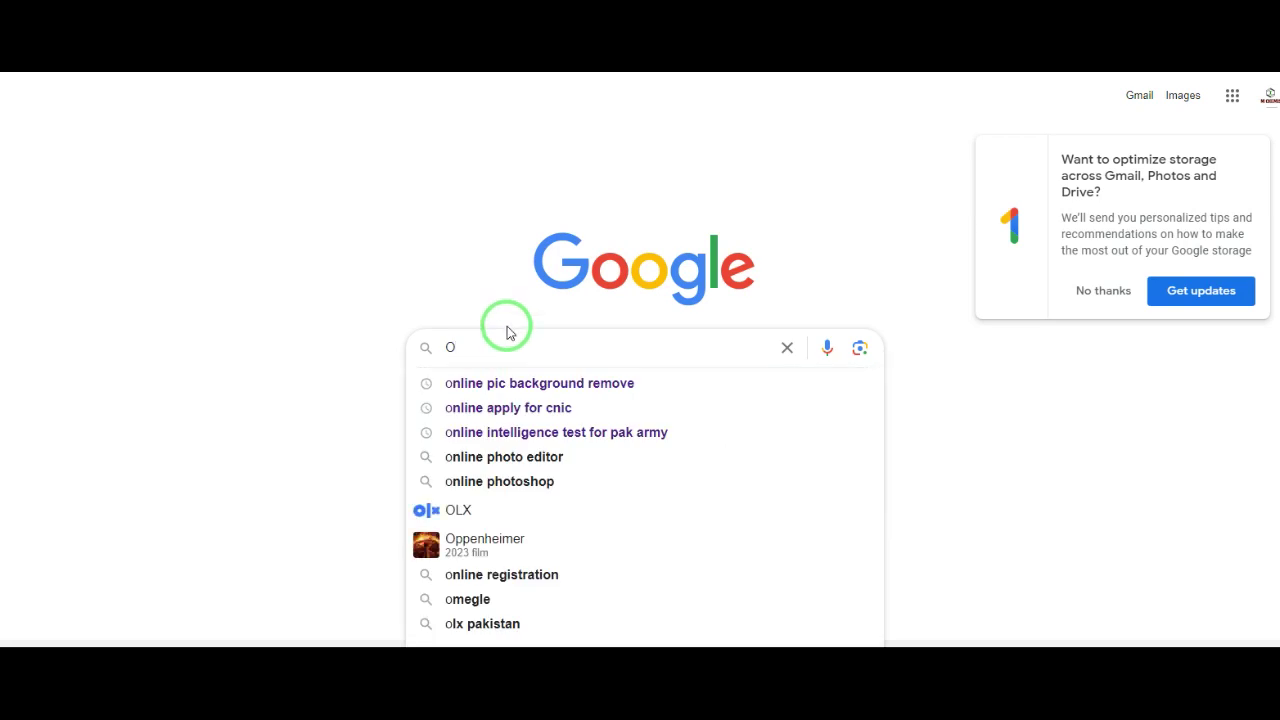
# Step: Search Google for 'online pic resizer' using the suggested query
pyautogui.write('NLINE P')
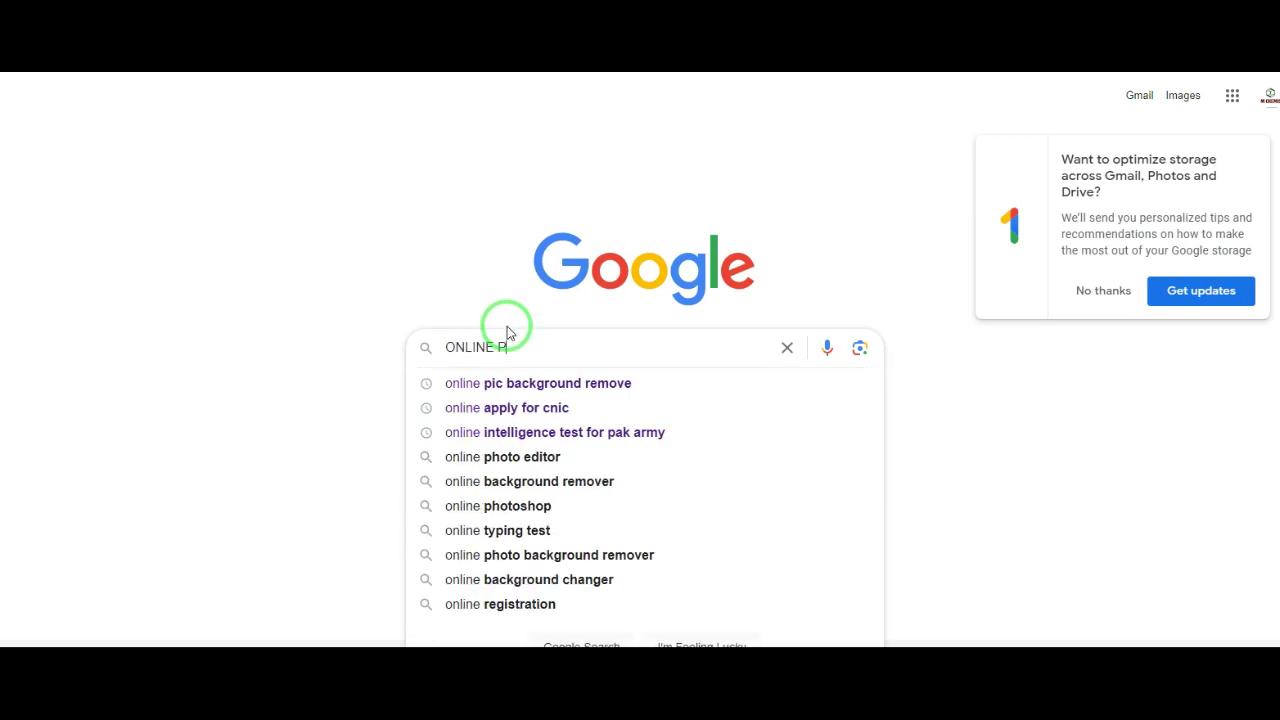
pyautogui.write('IC RES')
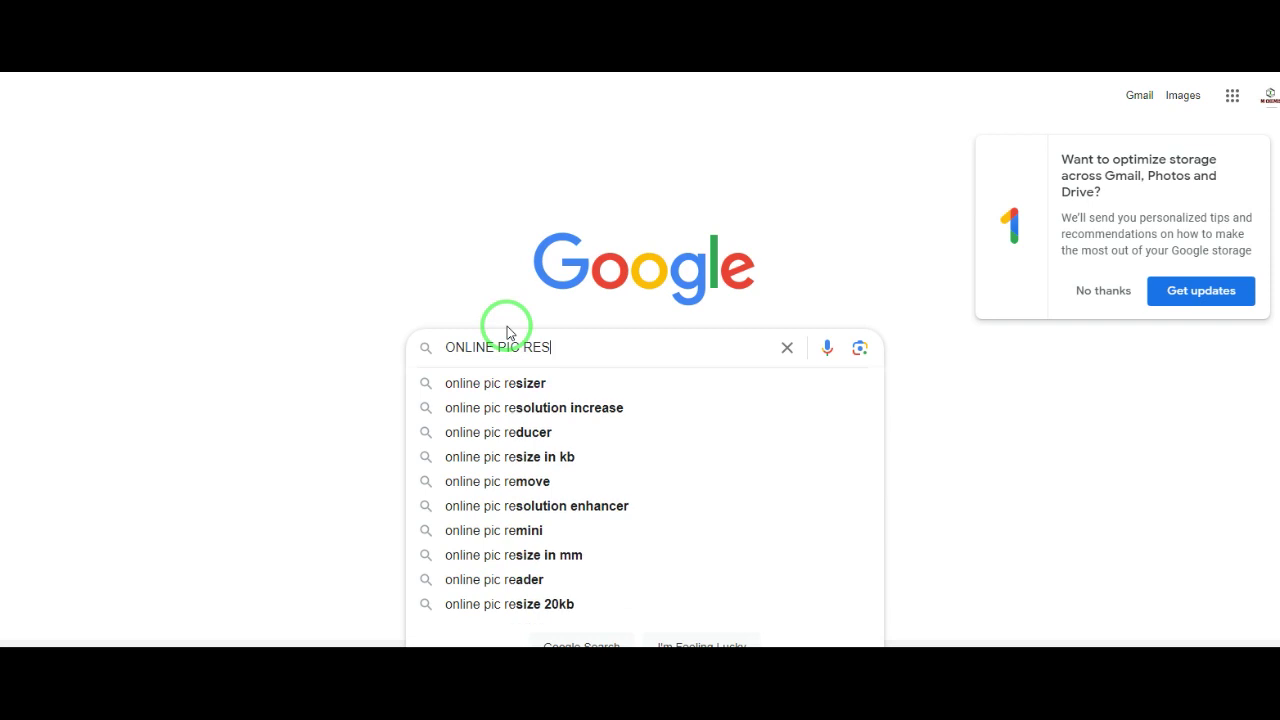
pyautogui.press('Down')
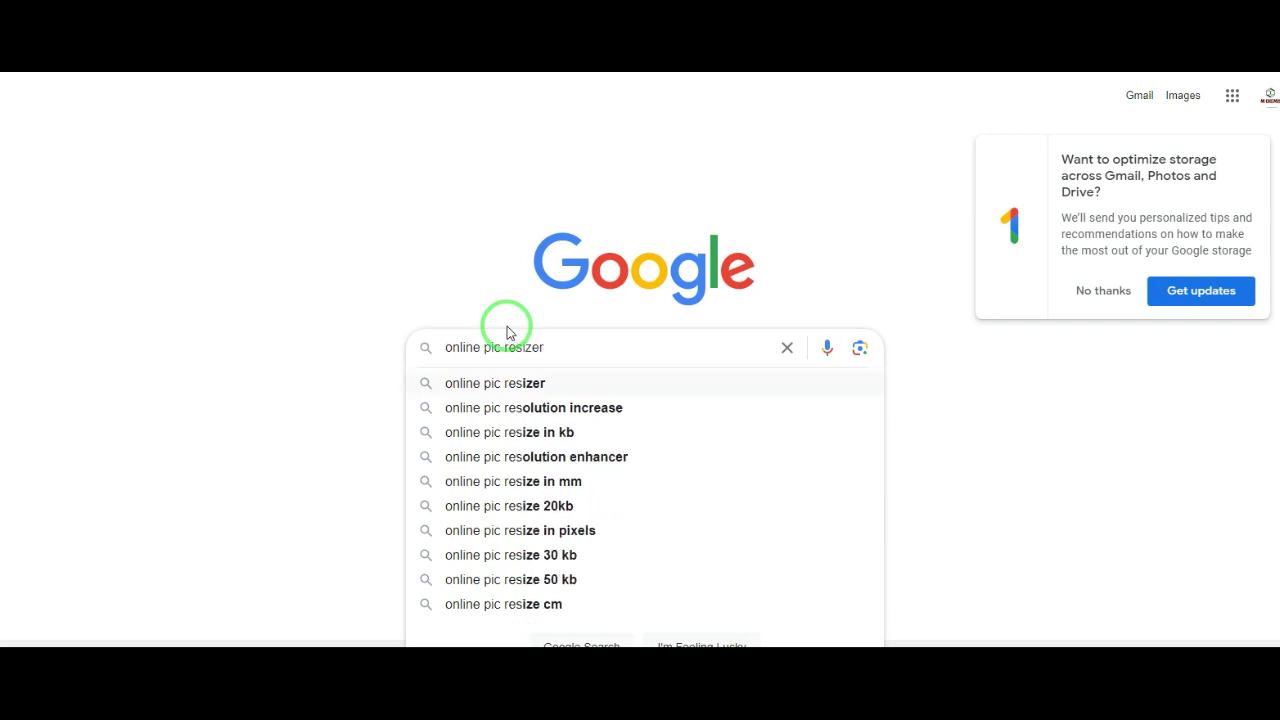
pyautogui.press('Return')
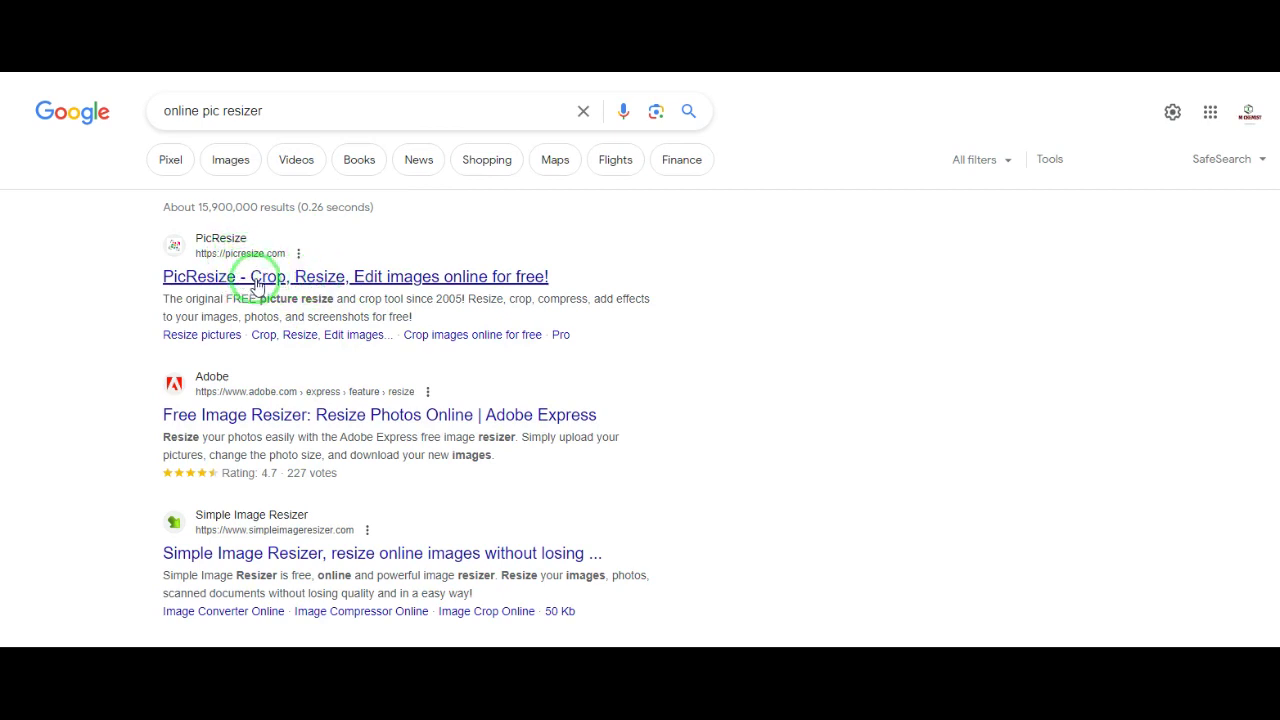
# Step: Open PicResize and upload the wooden-clock room image for editing
pyautogui.click(257, 285)
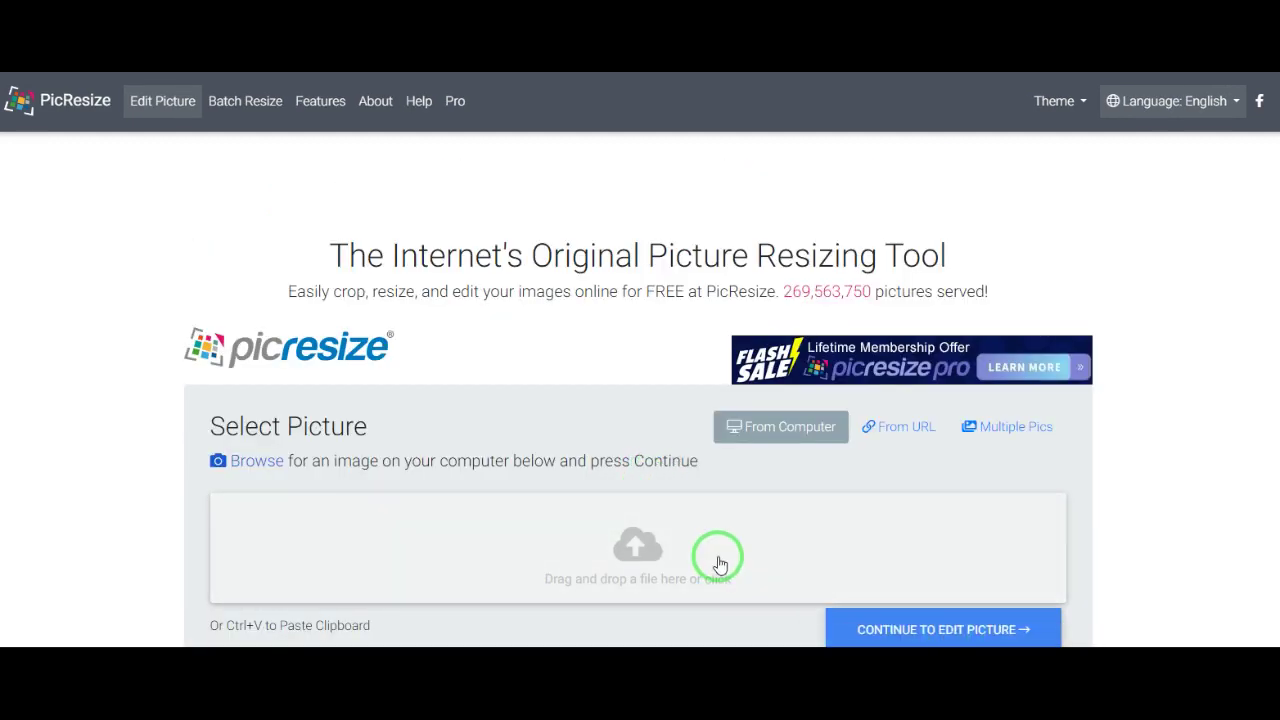
pyautogui.click(641, 557)
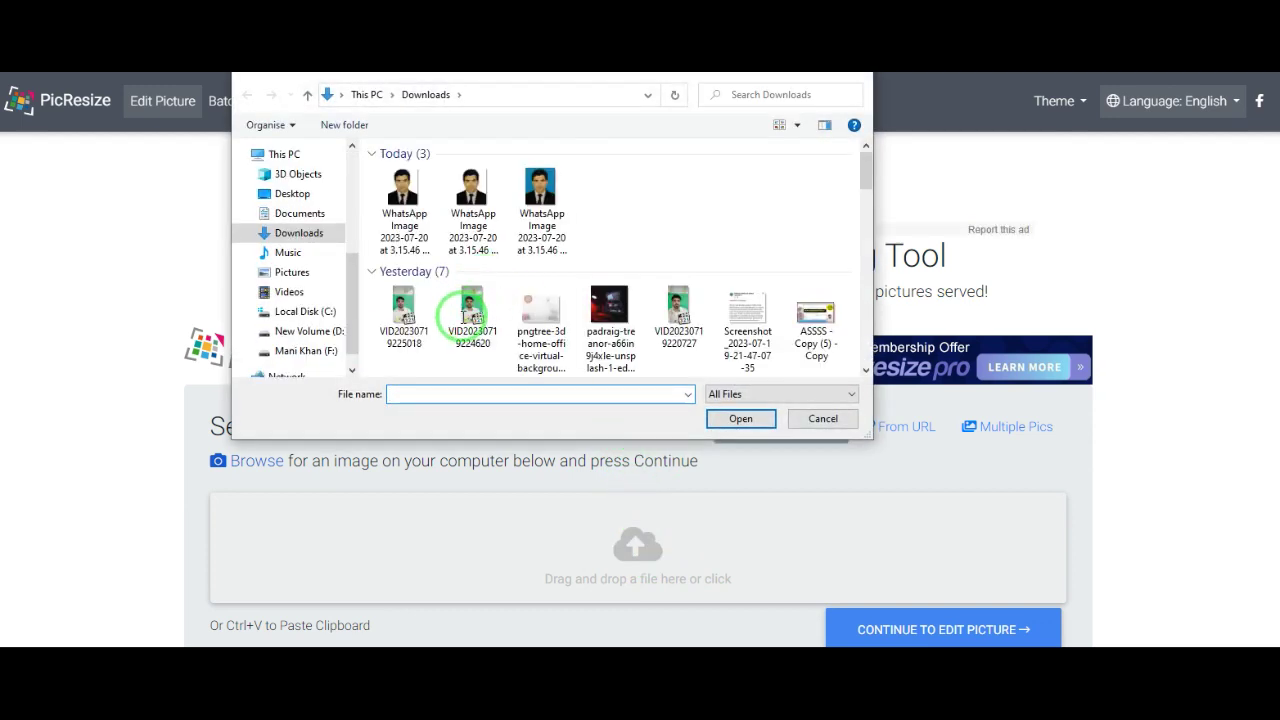
pyautogui.doubleClick(555, 337)
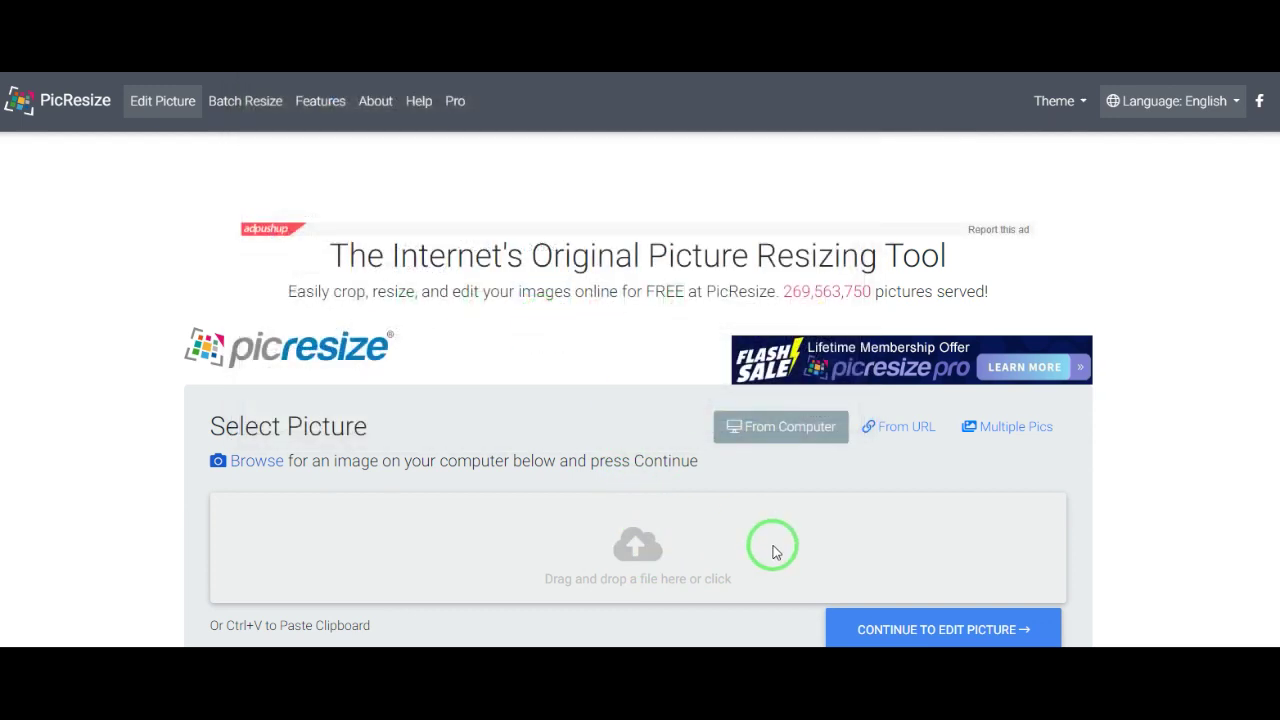
pyautogui.scroll(-1, 770, 552)
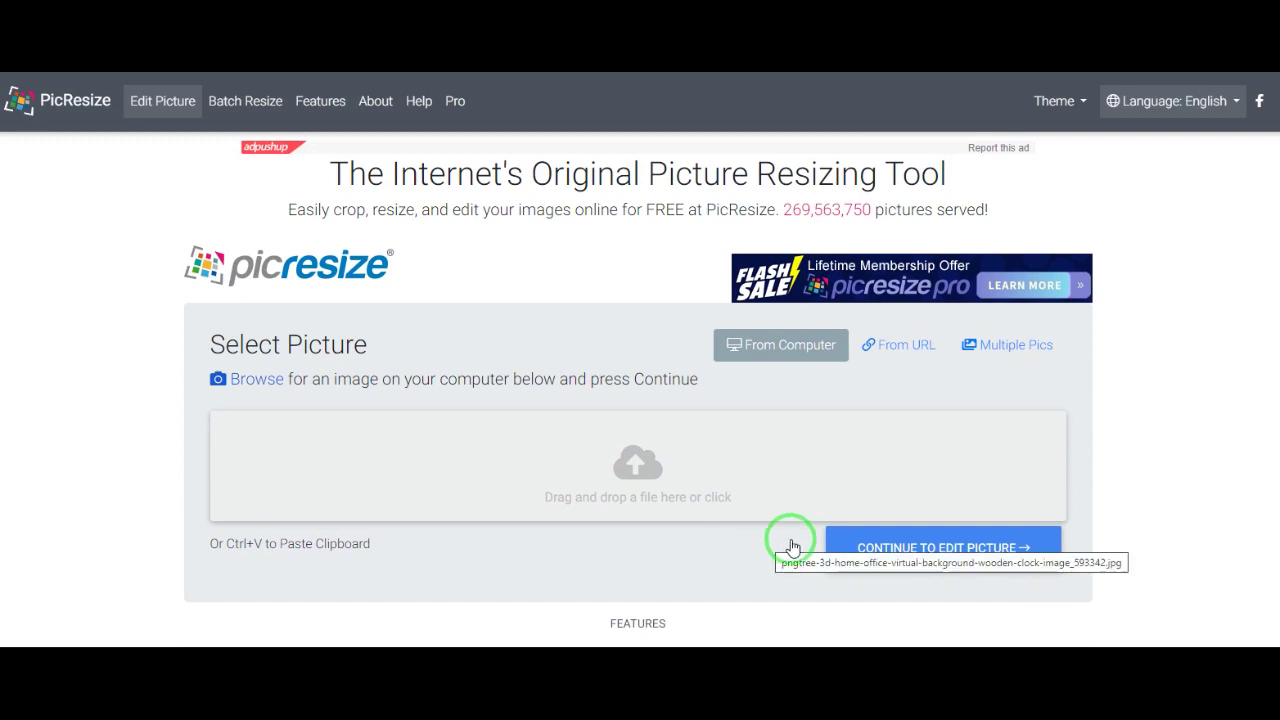
pyautogui.click(952, 556)
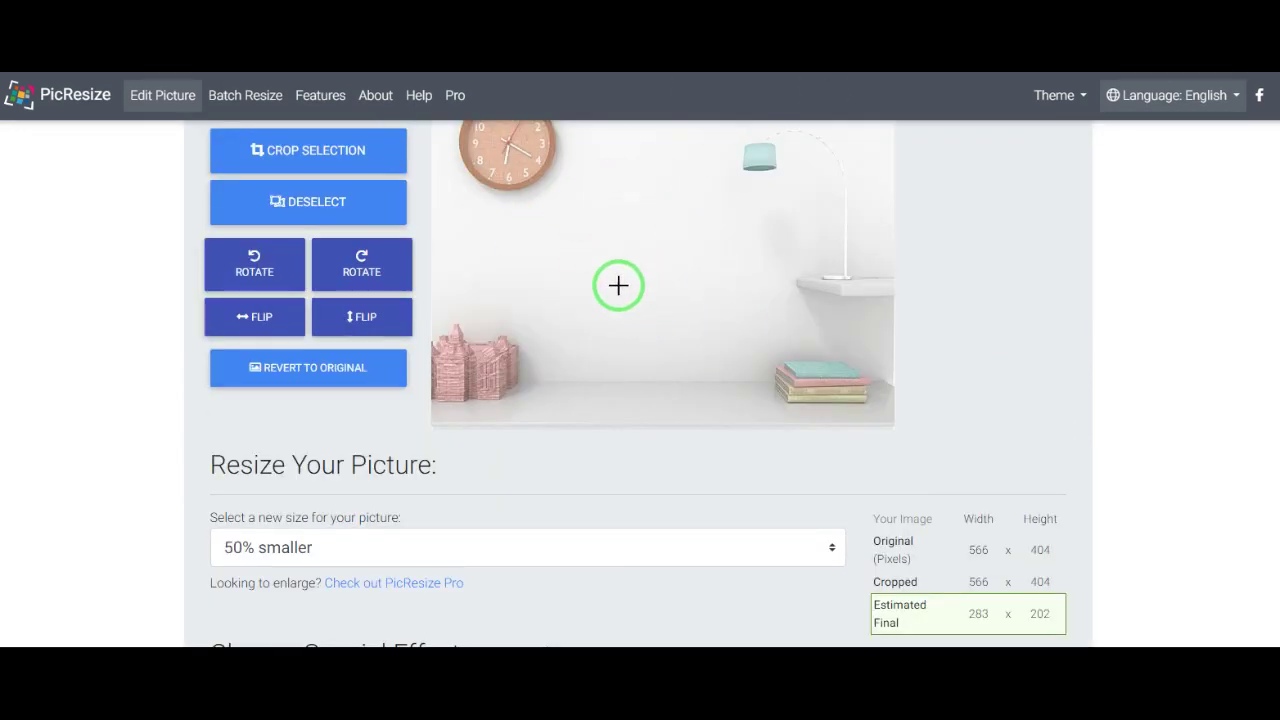
pyautogui.scroll(-3, 618, 287)
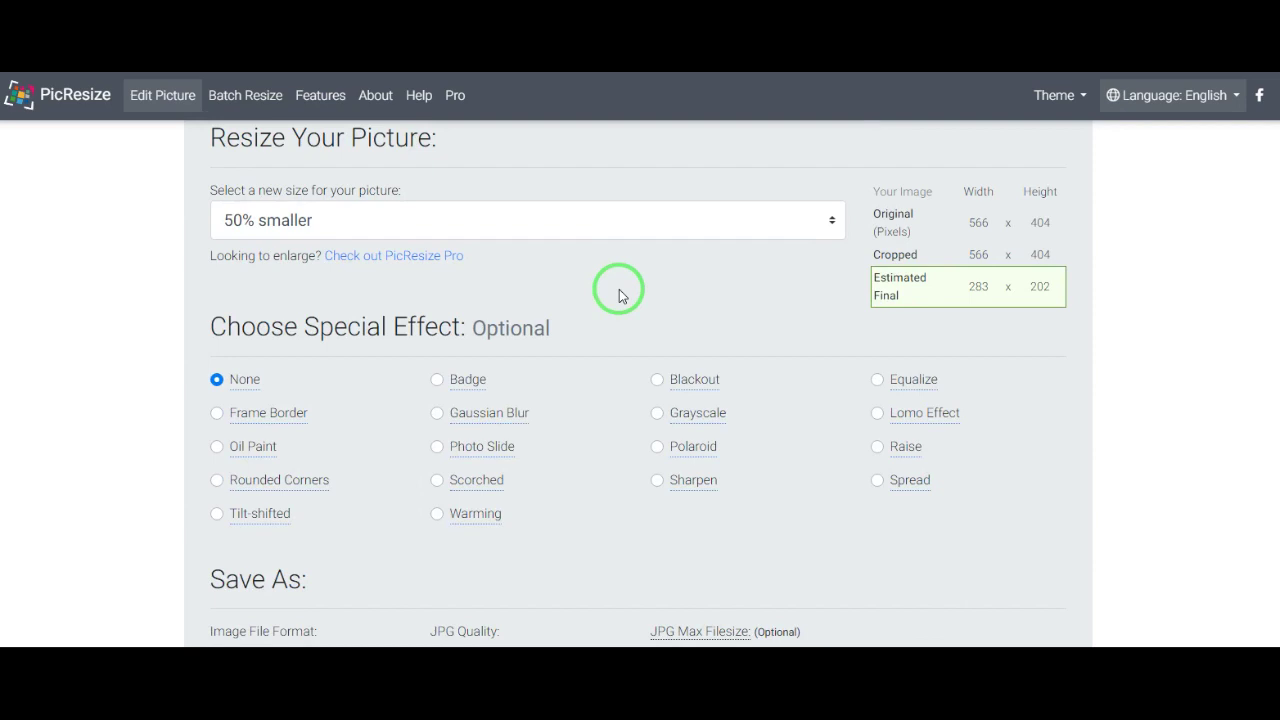
# Step: Resize the image 50% smaller as JPG (283 × 202, 7 KB) and save it to disk
pyautogui.click(497, 228)
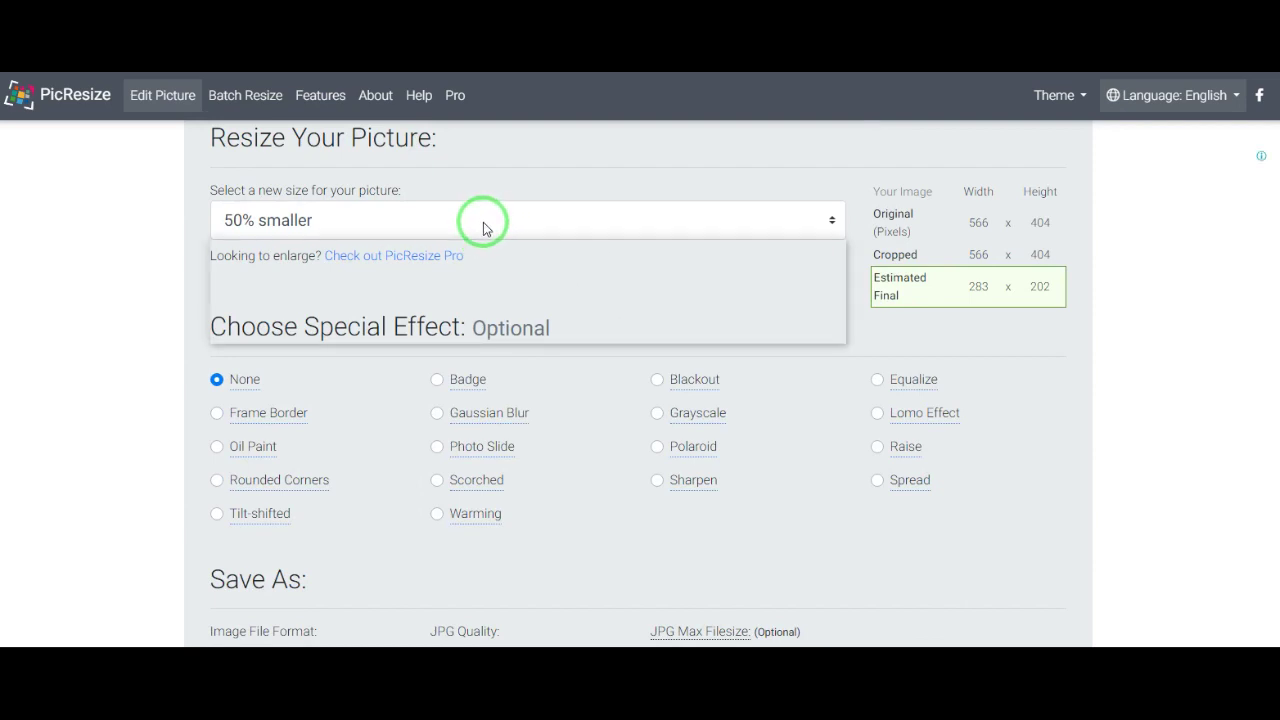
pyautogui.click(562, 232)
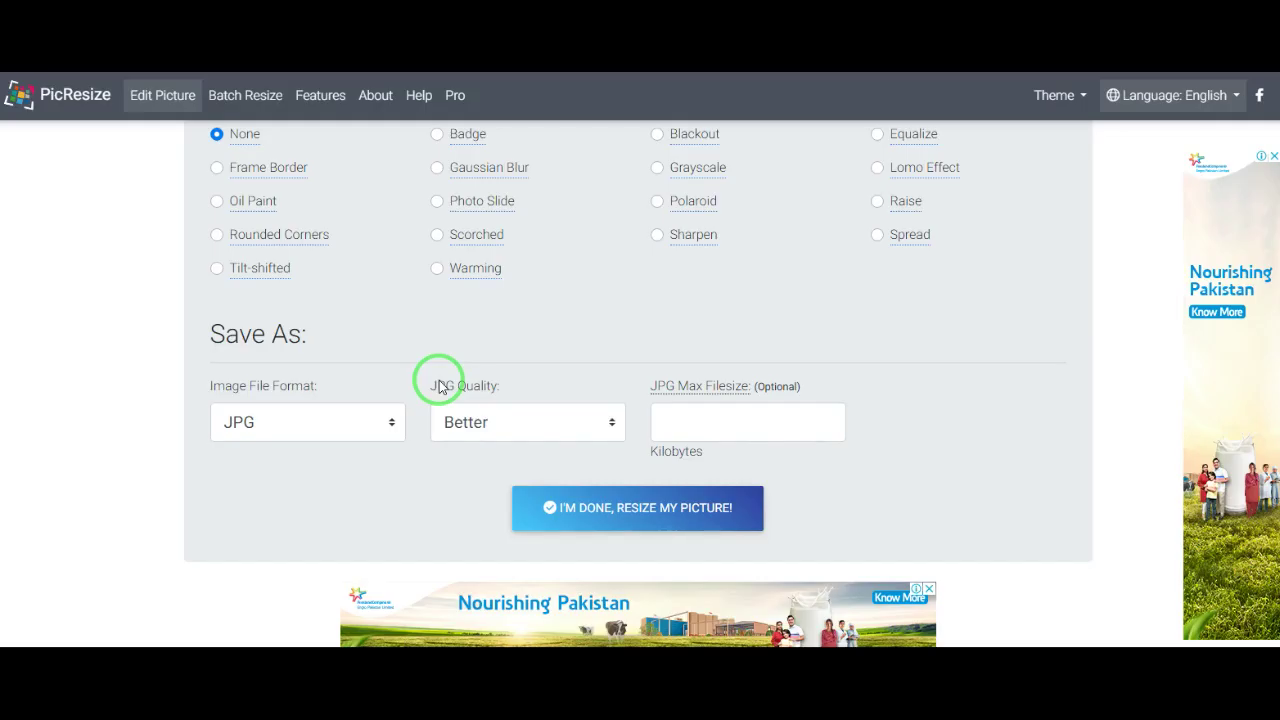
pyautogui.click(345, 426)
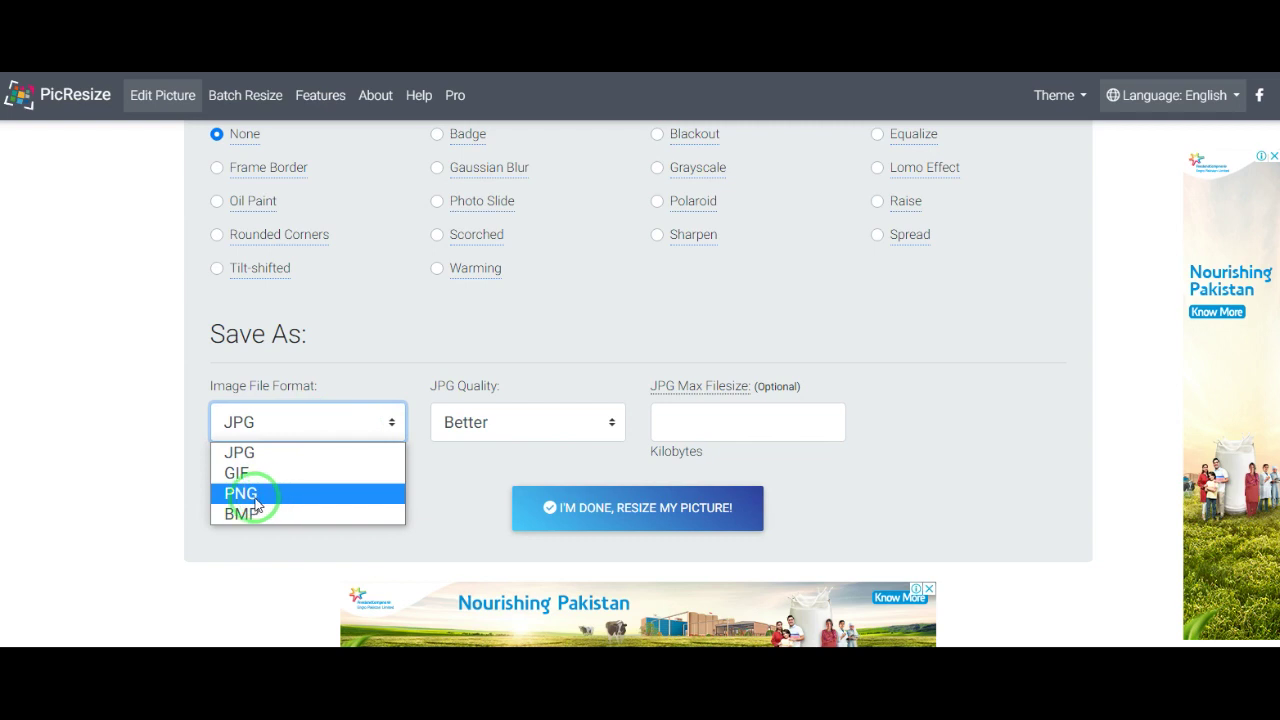
pyautogui.click(362, 423)
pyautogui.click(602, 512)
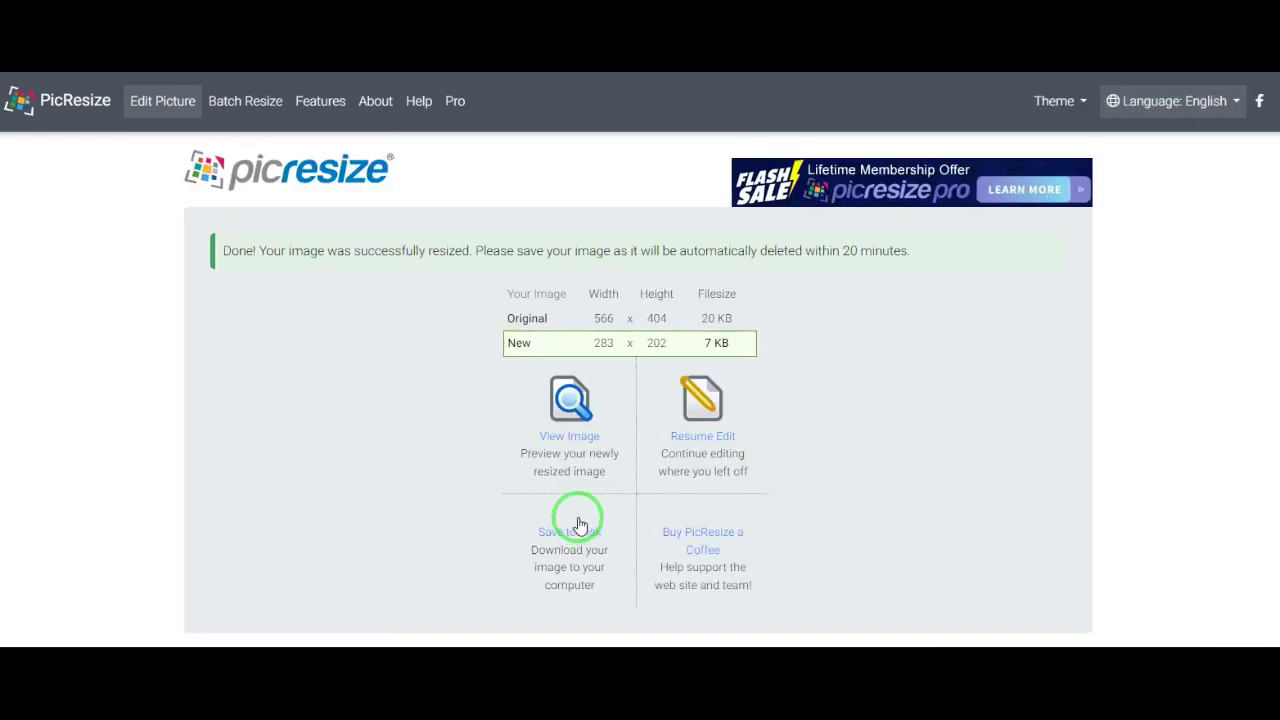
pyautogui.scroll(-3, 474, 471)
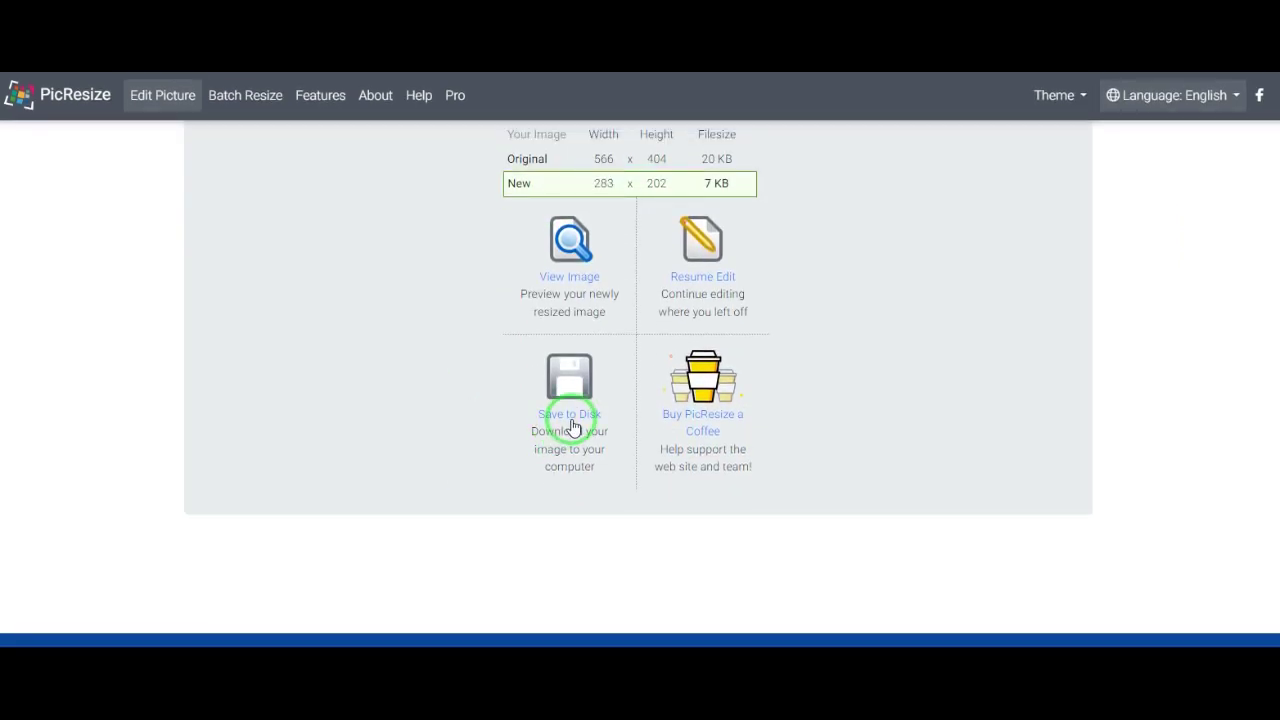
pyautogui.click(566, 415)
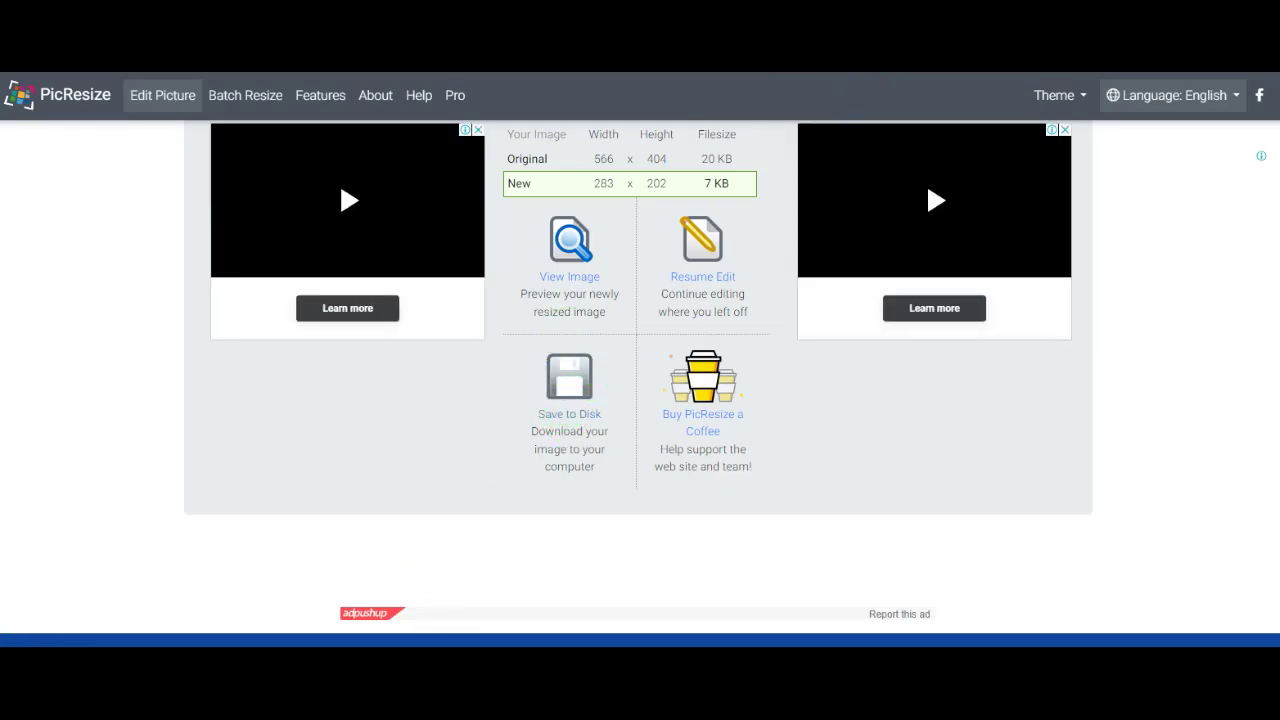
# Step: Attach the resized rsz_ image as the 1st-year marks sheet
pyautogui.click(565, 465)
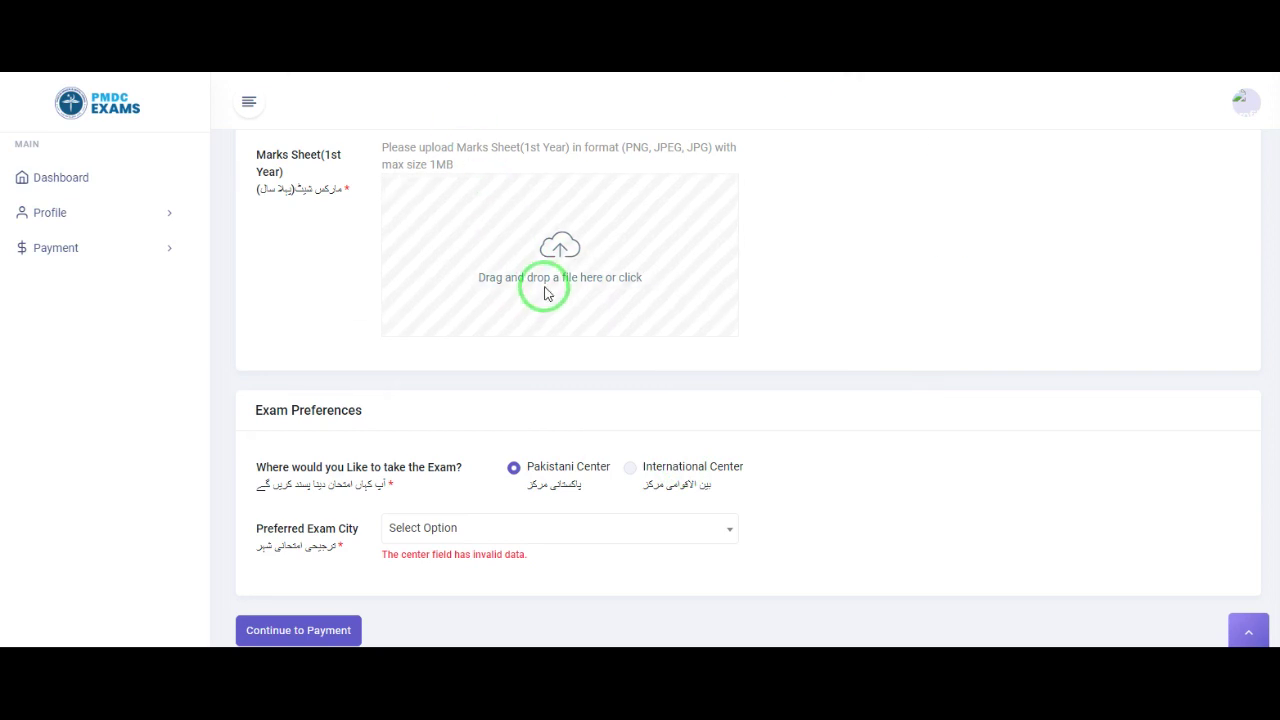
pyautogui.click(545, 292)
pyautogui.doubleClick(405, 207)
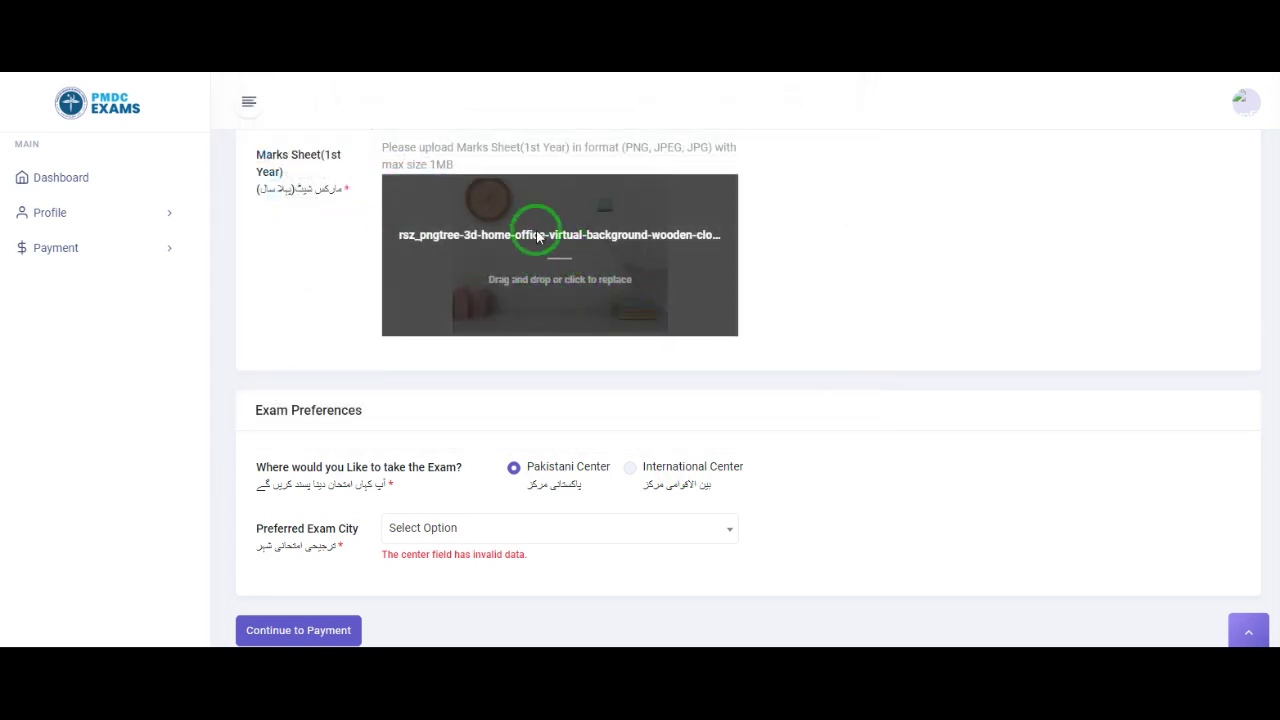
pyautogui.scroll(2, 555, 232)
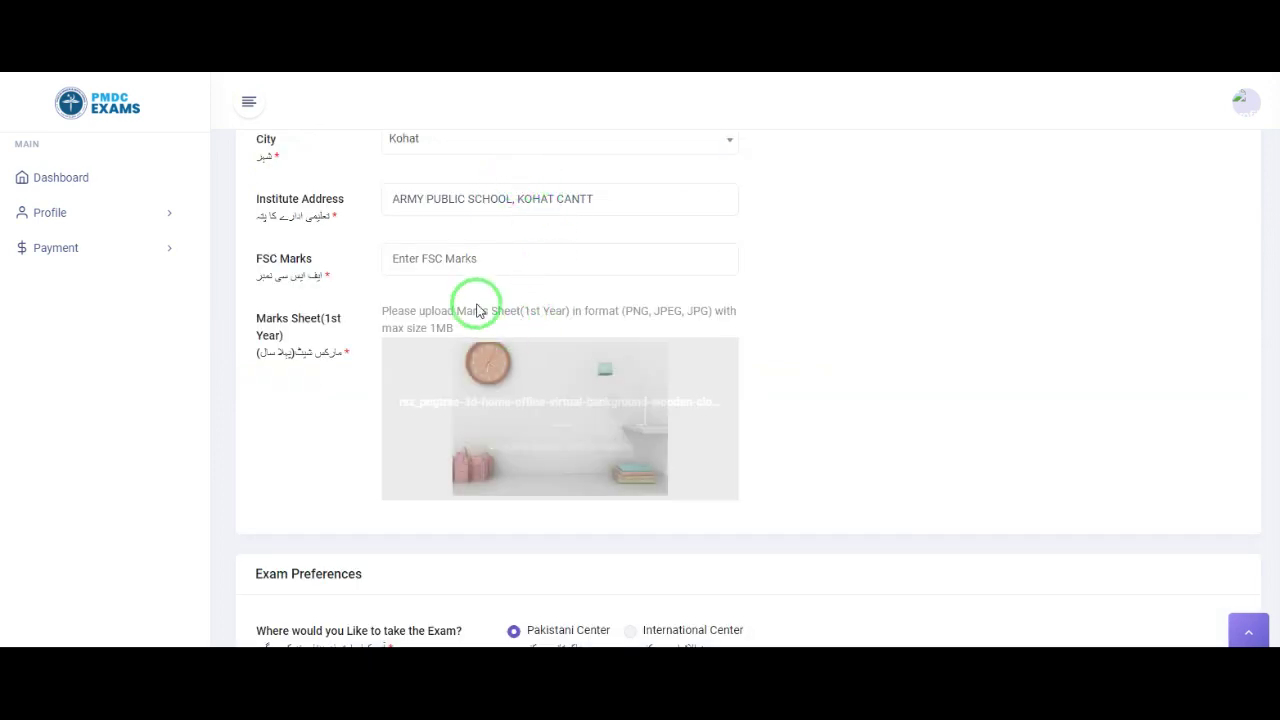
pyautogui.scroll(-2, 527, 397)
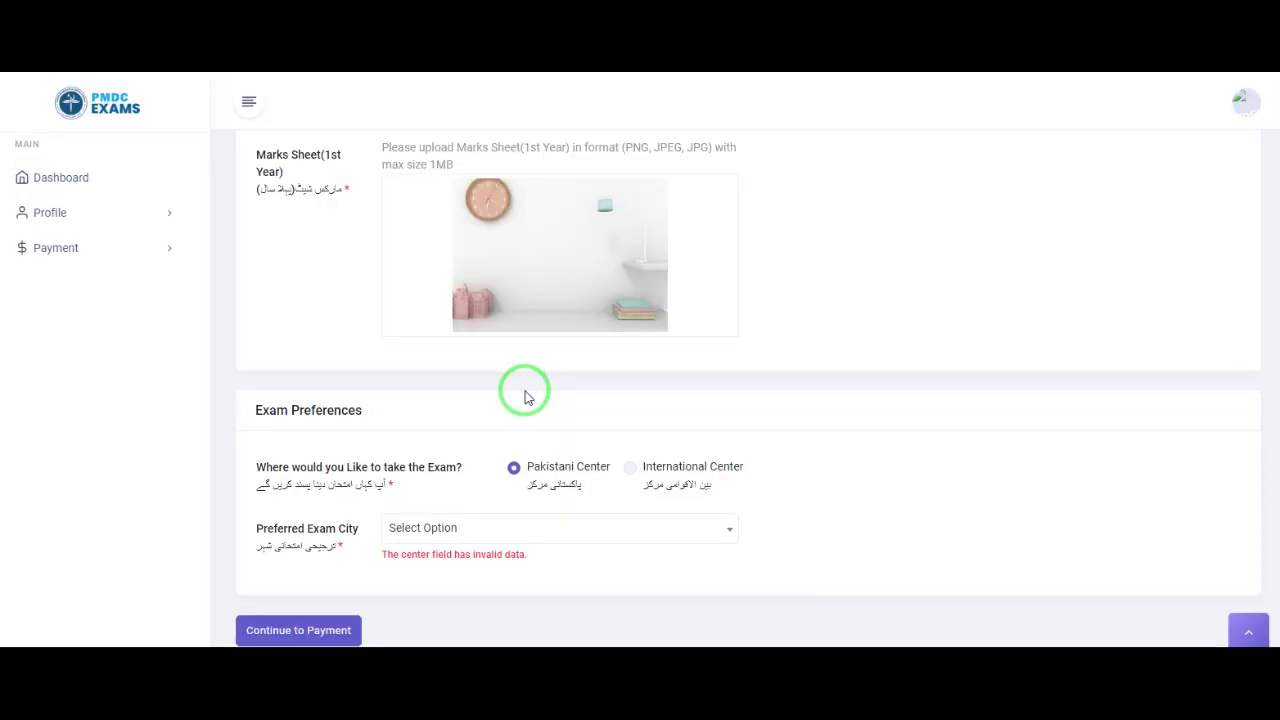
pyautogui.scroll(-1, 527, 397)
# Step: Search PESH in the Preferred Exam City list and choose Peshawar
pyautogui.click(466, 488)
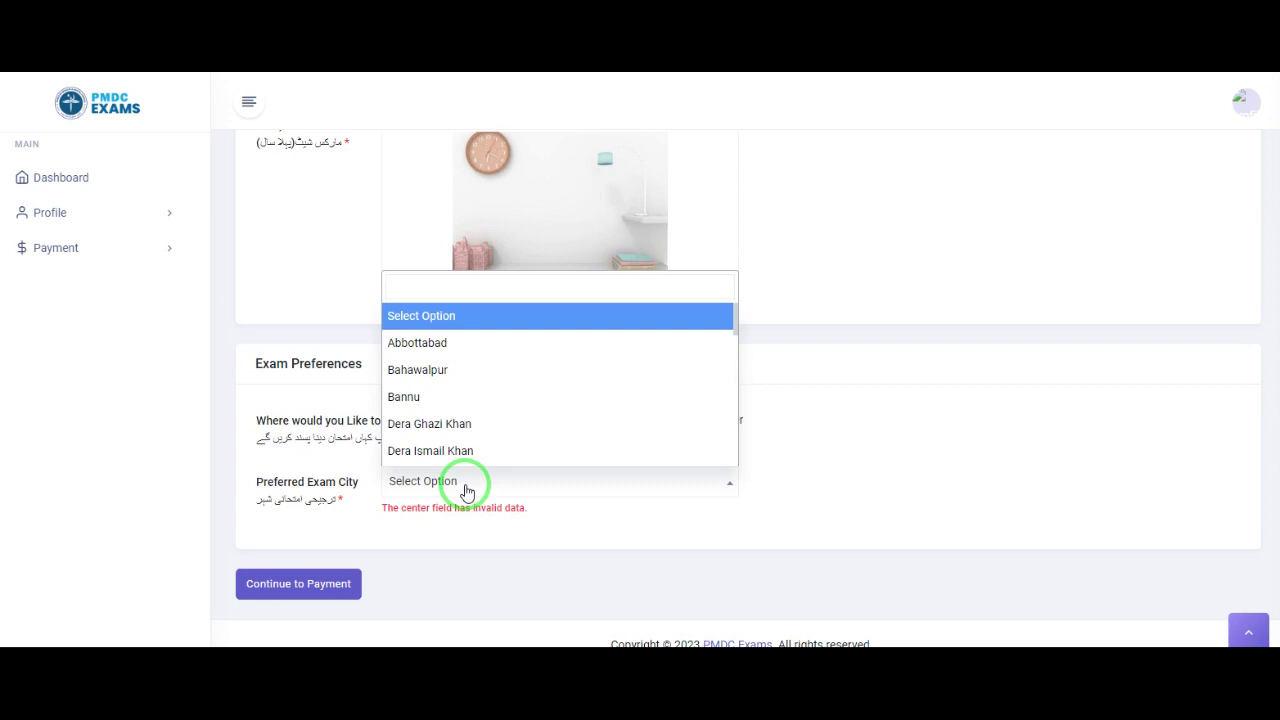
pyautogui.click(447, 288)
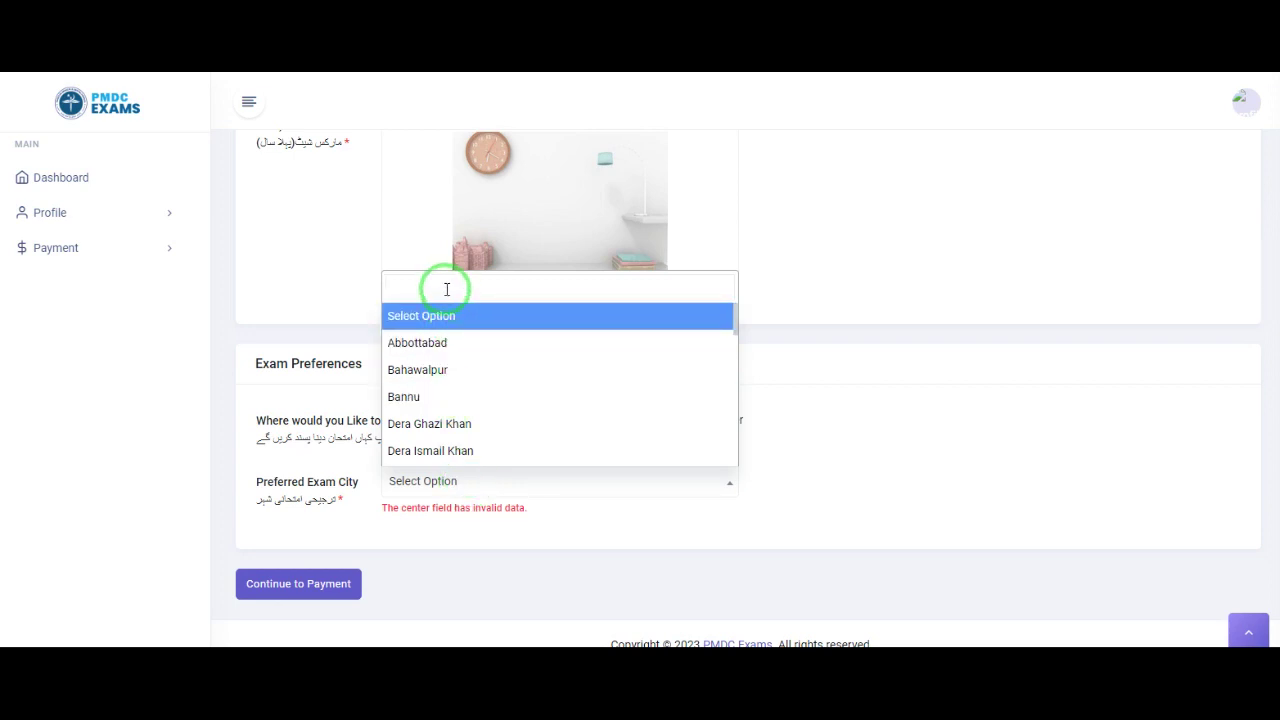
pyautogui.write('PESH')
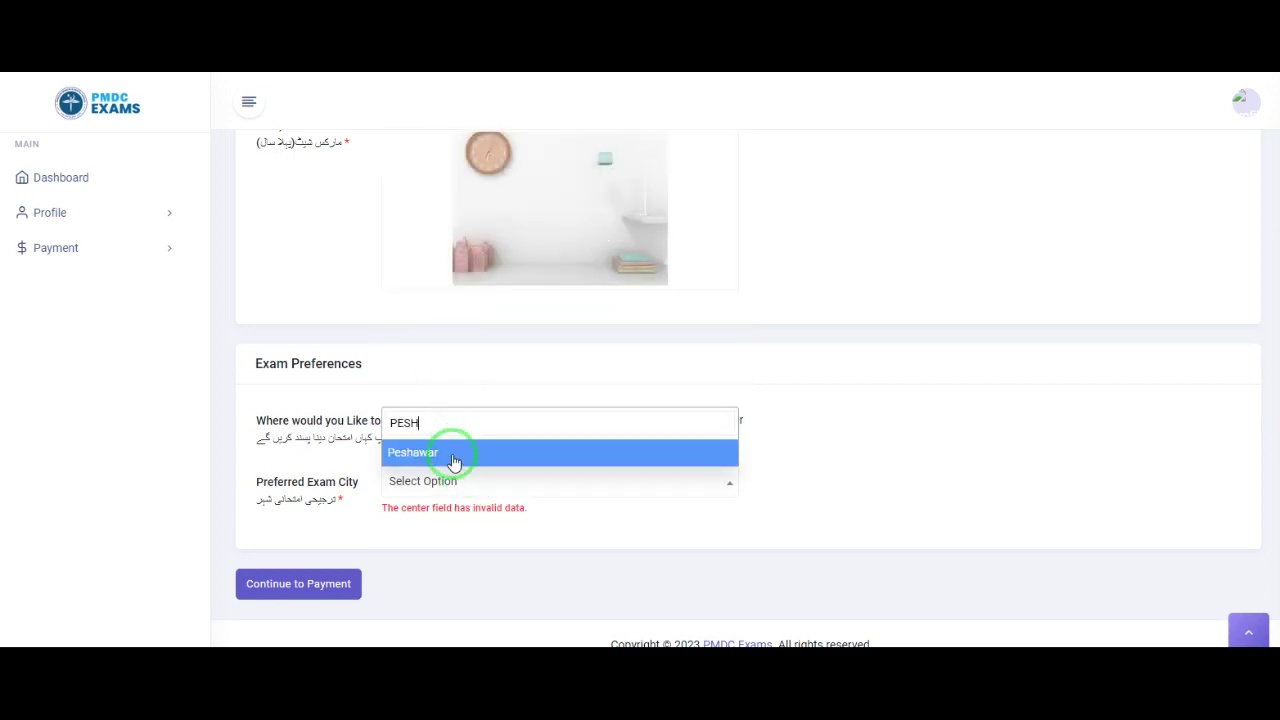
pyautogui.click(450, 453)
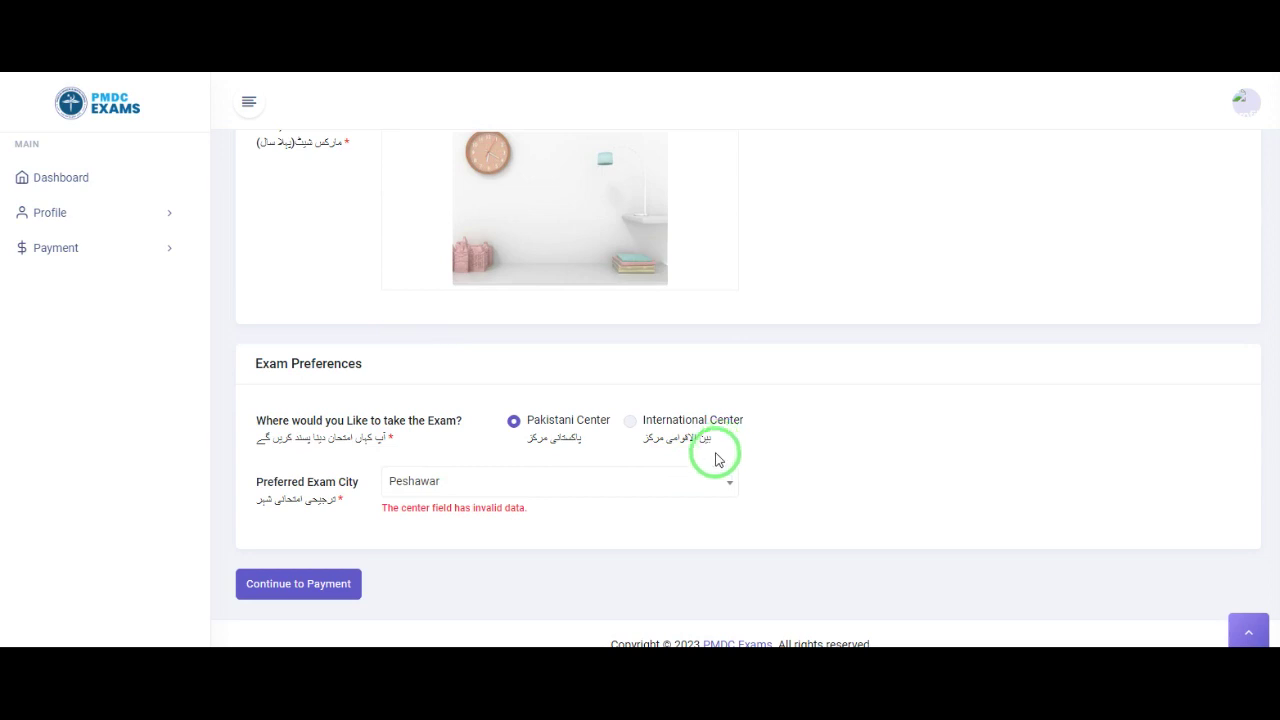
pyautogui.scroll(15, 571, 463)
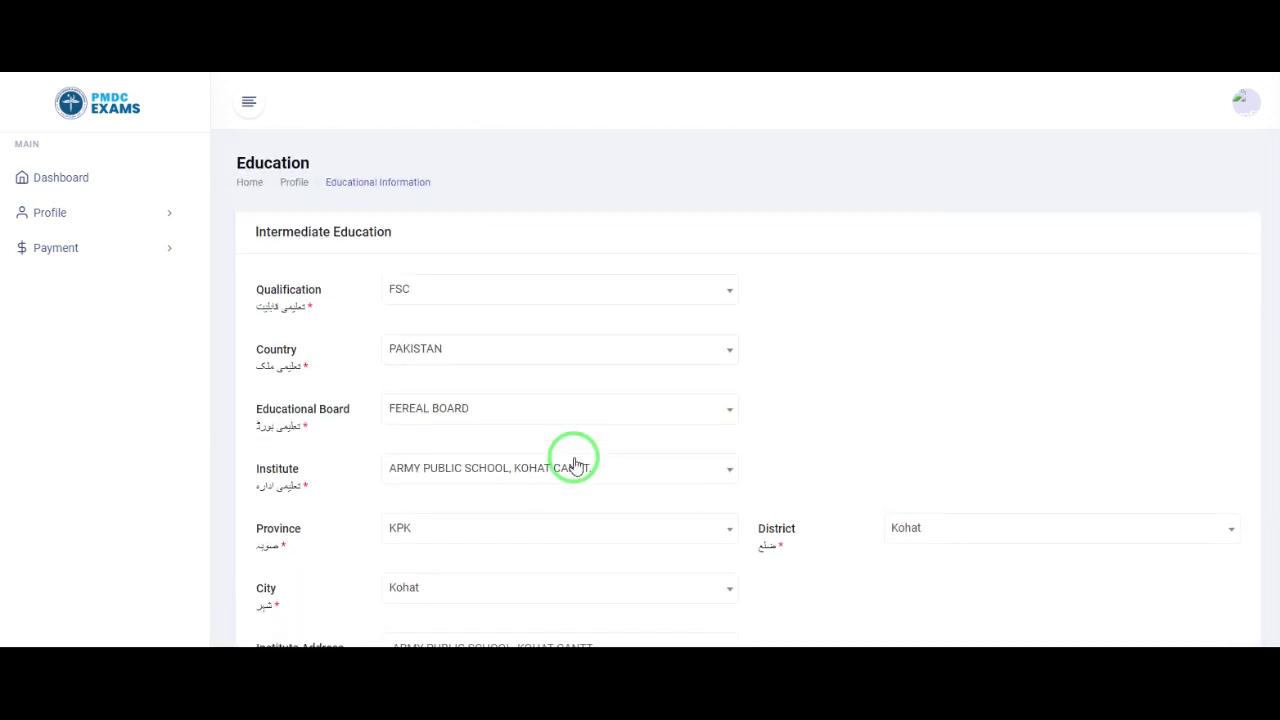
pyautogui.scroll(-4, 575, 464)
pyautogui.scroll(-3, 575, 464)
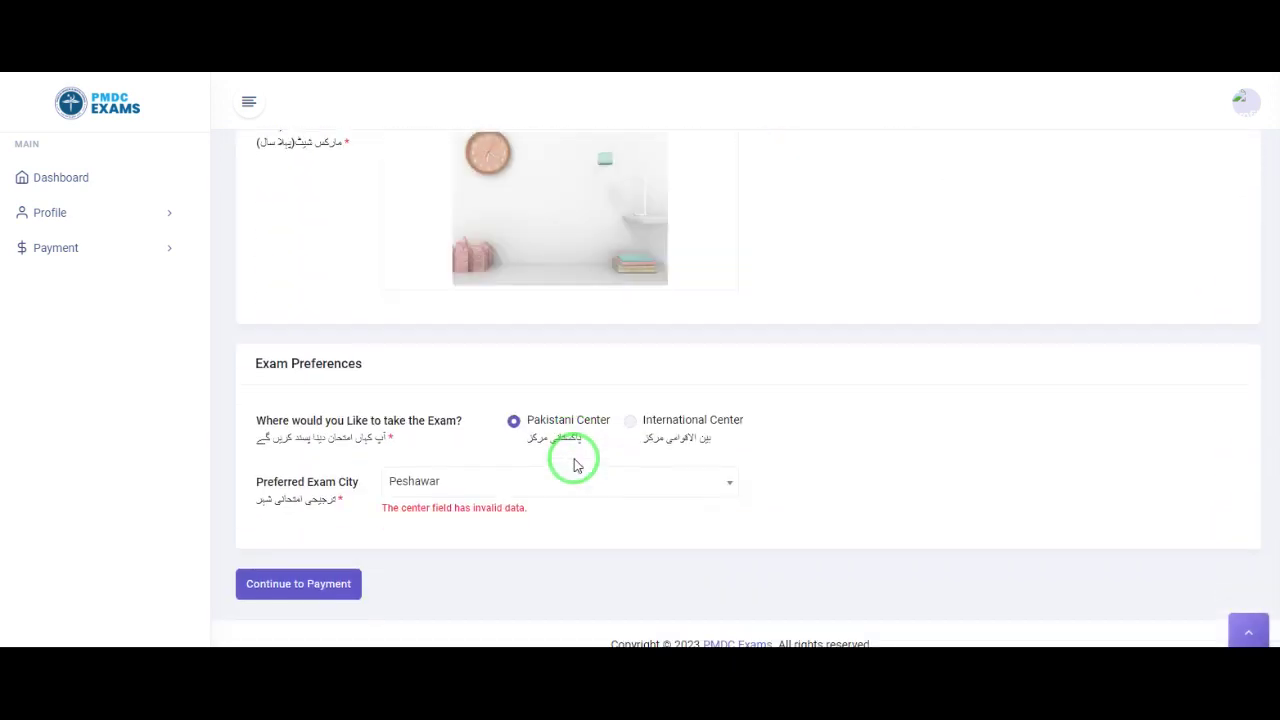
# Step: Submit the form, then highlight MDCAT's 6000 PKR fee, Unpaid status and 20th Jul 2023 enrollment
pyautogui.click(297, 594)
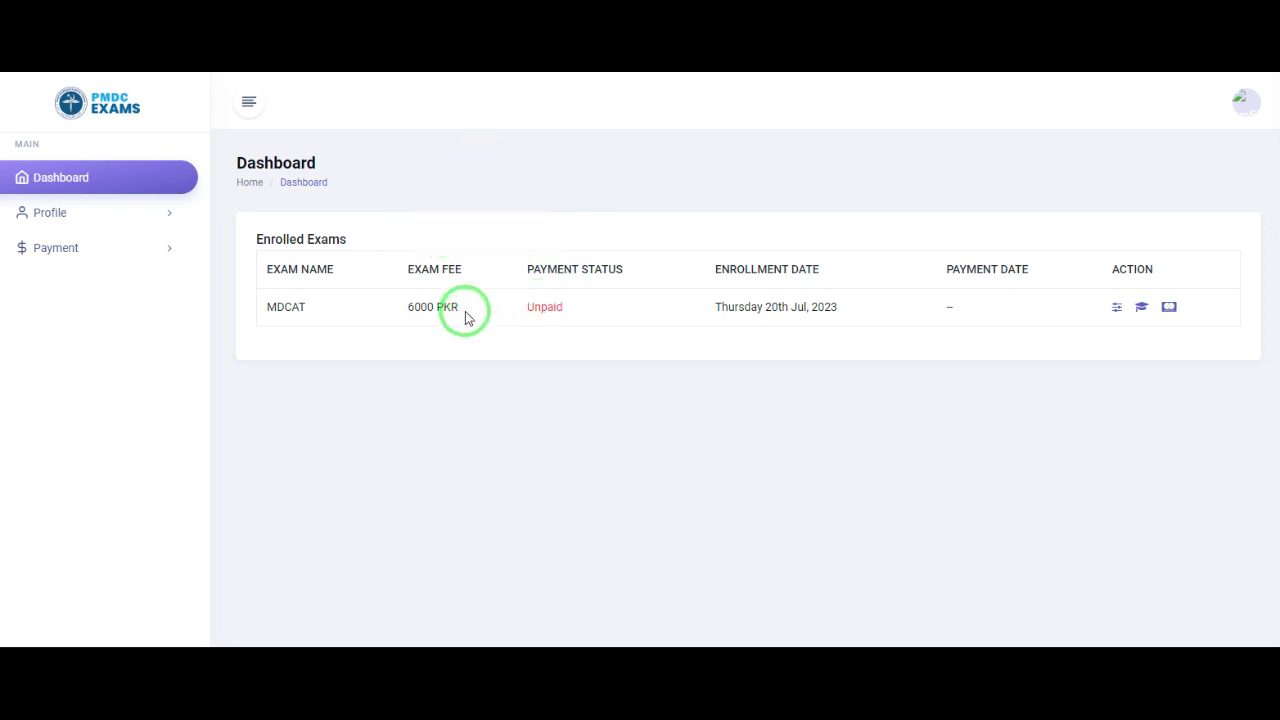
pyautogui.moveTo(406, 309); pyautogui.dragTo(465, 311)
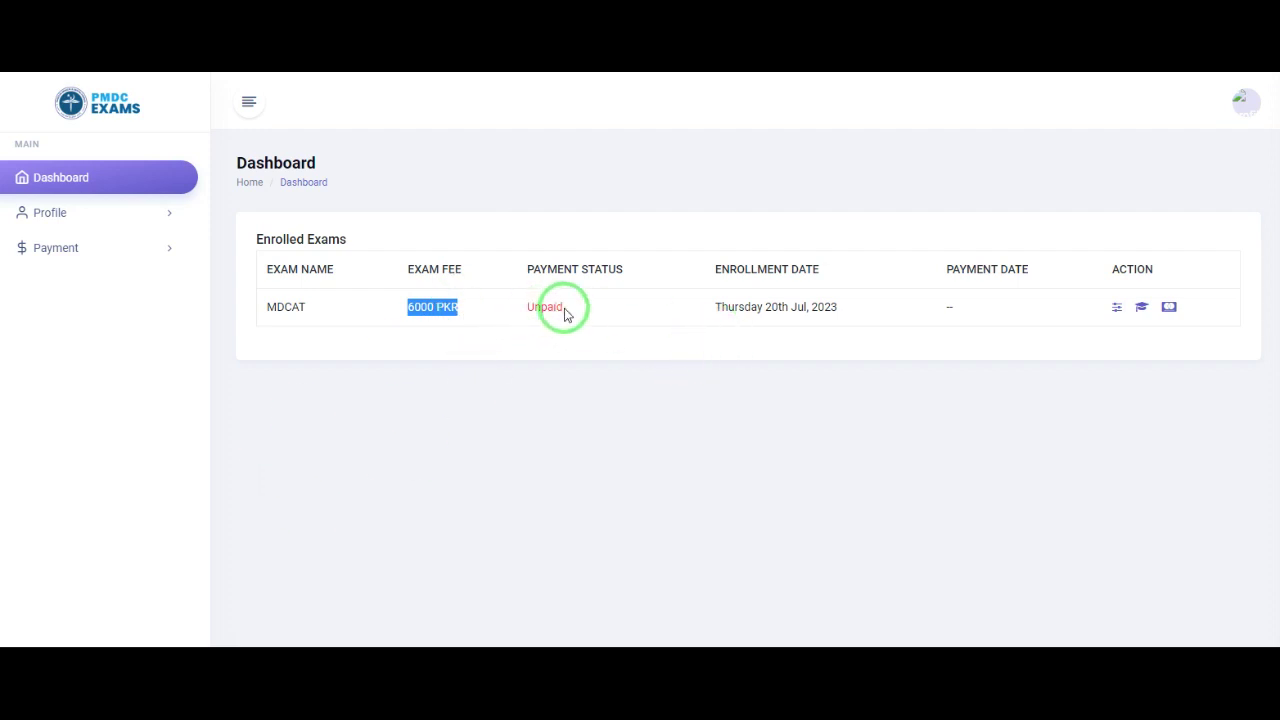
pyautogui.moveTo(565, 313); pyautogui.dragTo(519, 306)
pyautogui.moveTo(831, 309); pyautogui.dragTo(713, 314)
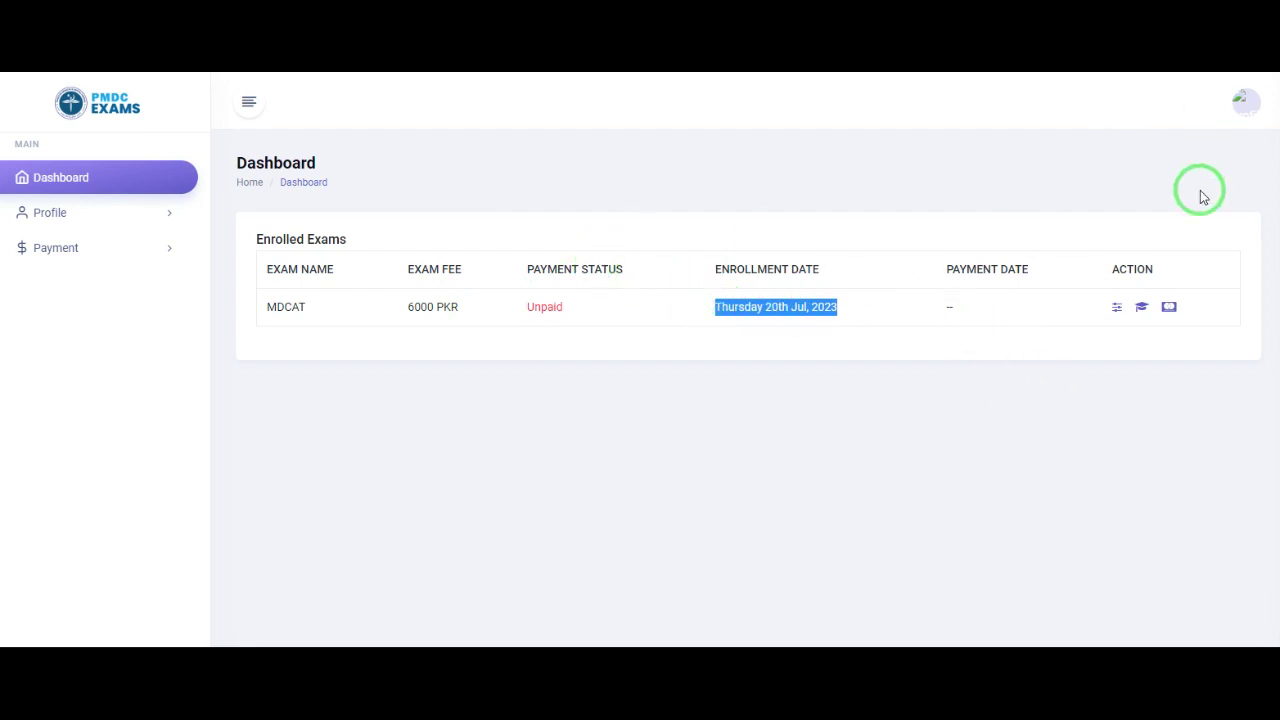
pyautogui.click(1118, 316)
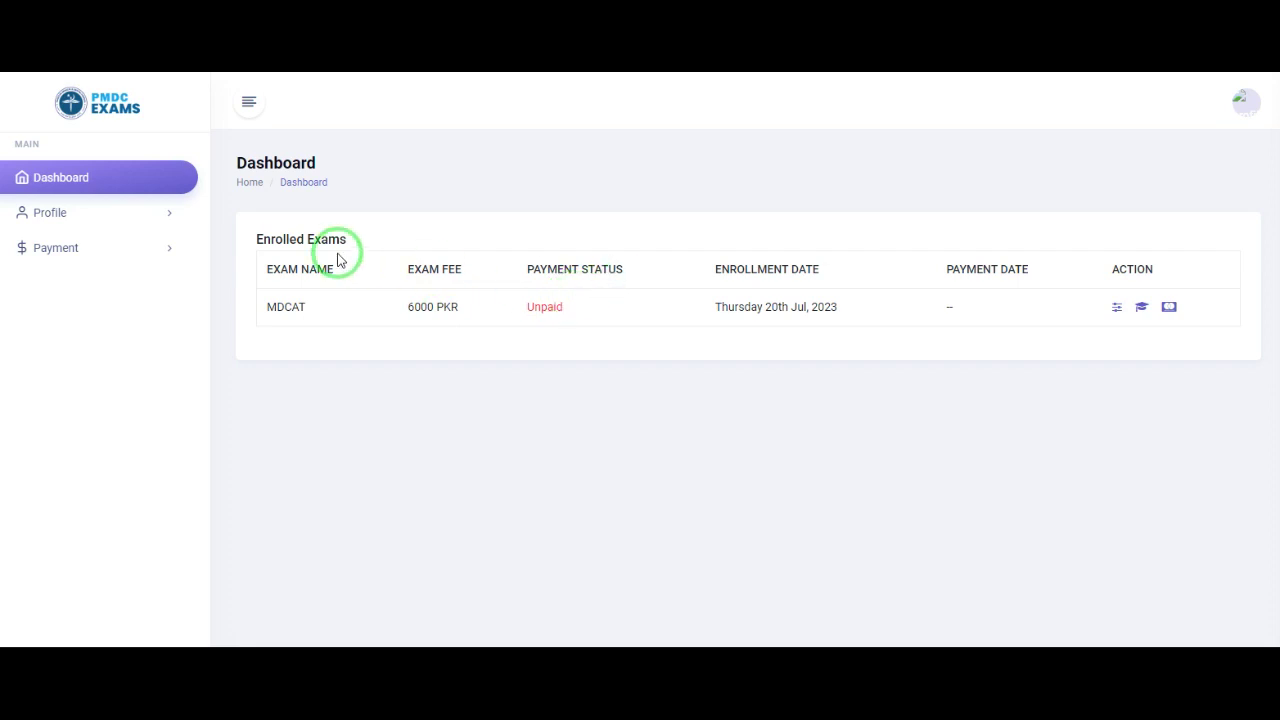
pyautogui.moveTo(240, 241); pyautogui.dragTo(378, 248)
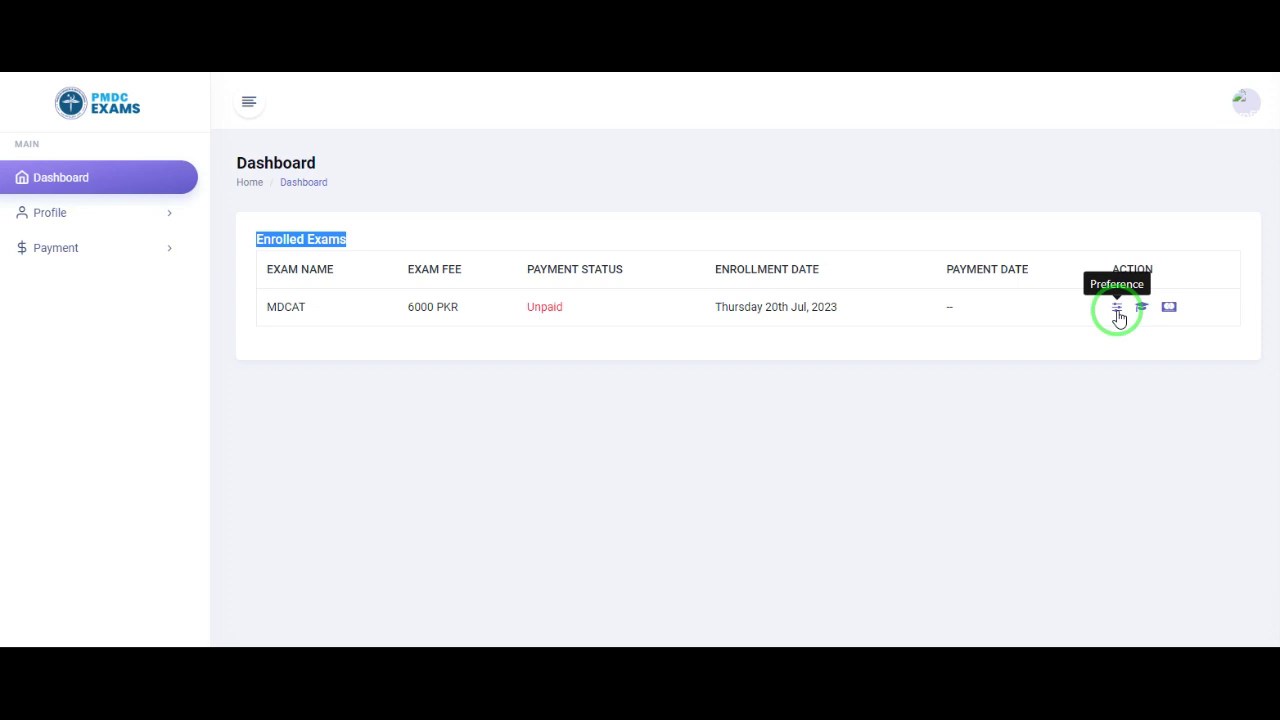
# Step: Use MDCAT's Preference action, then leave the Dashboard for another portal page
pyautogui.click(1116, 315)
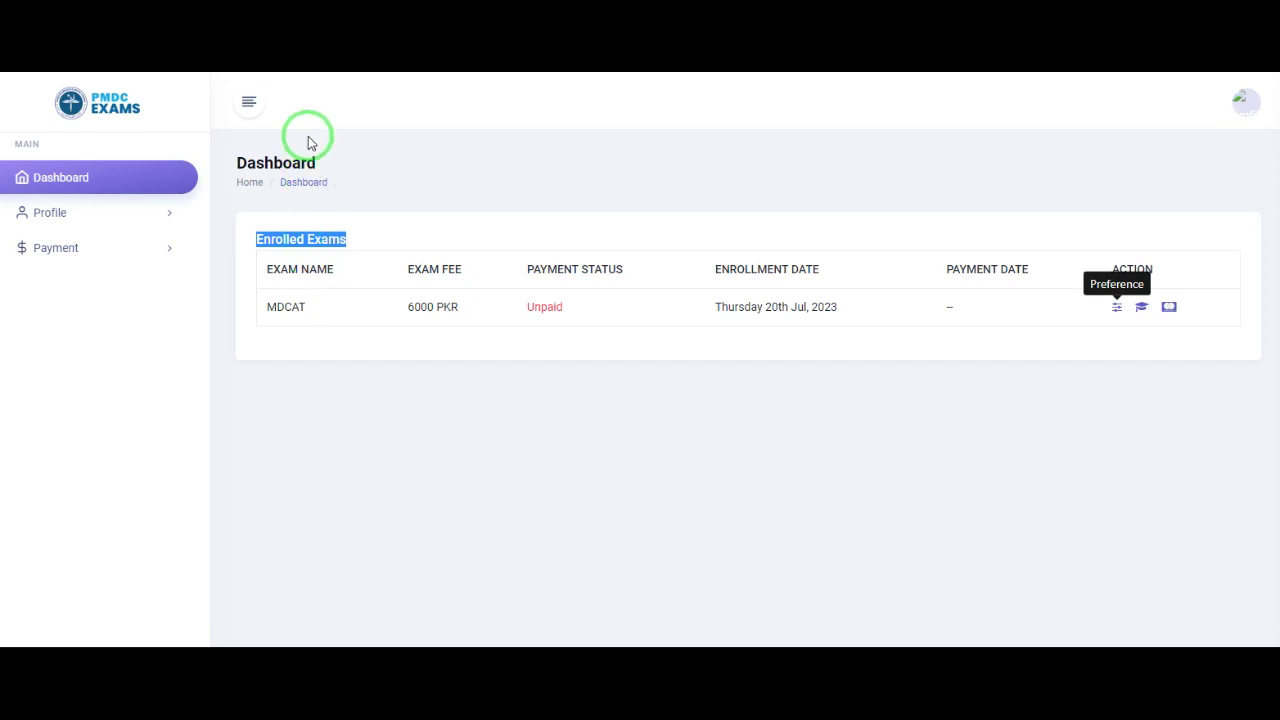
pyautogui.click(250, 105)
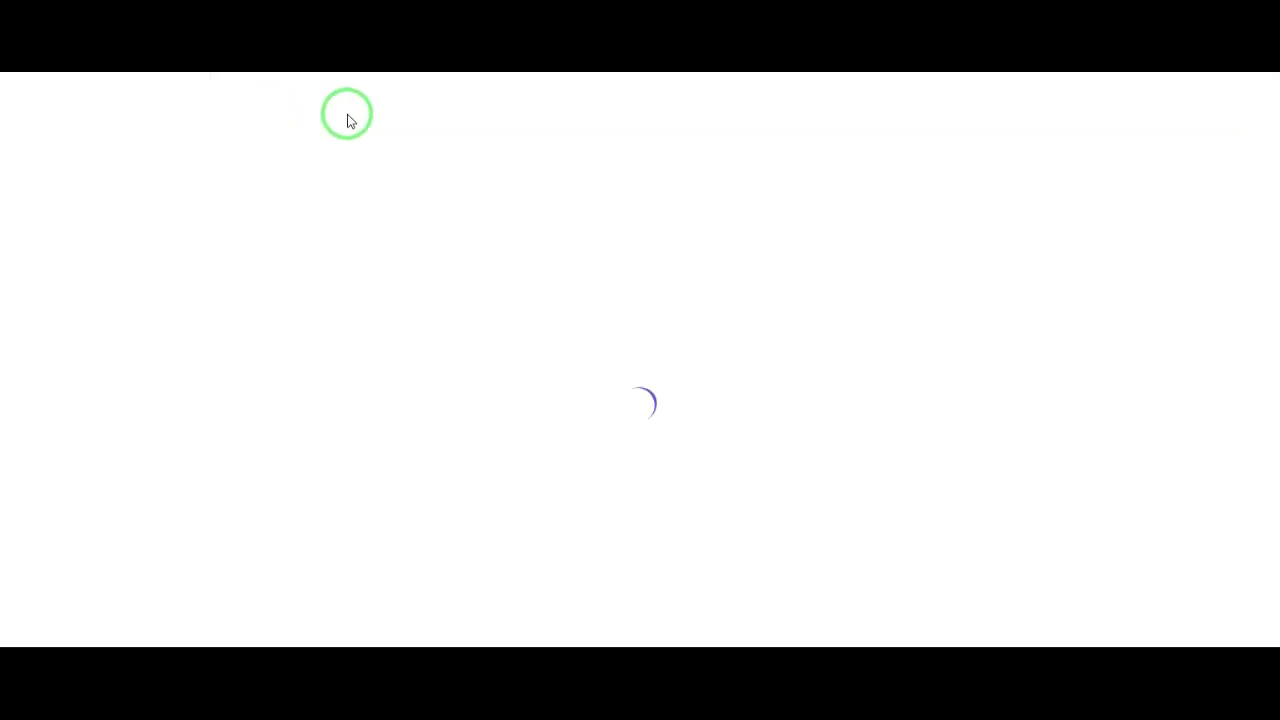